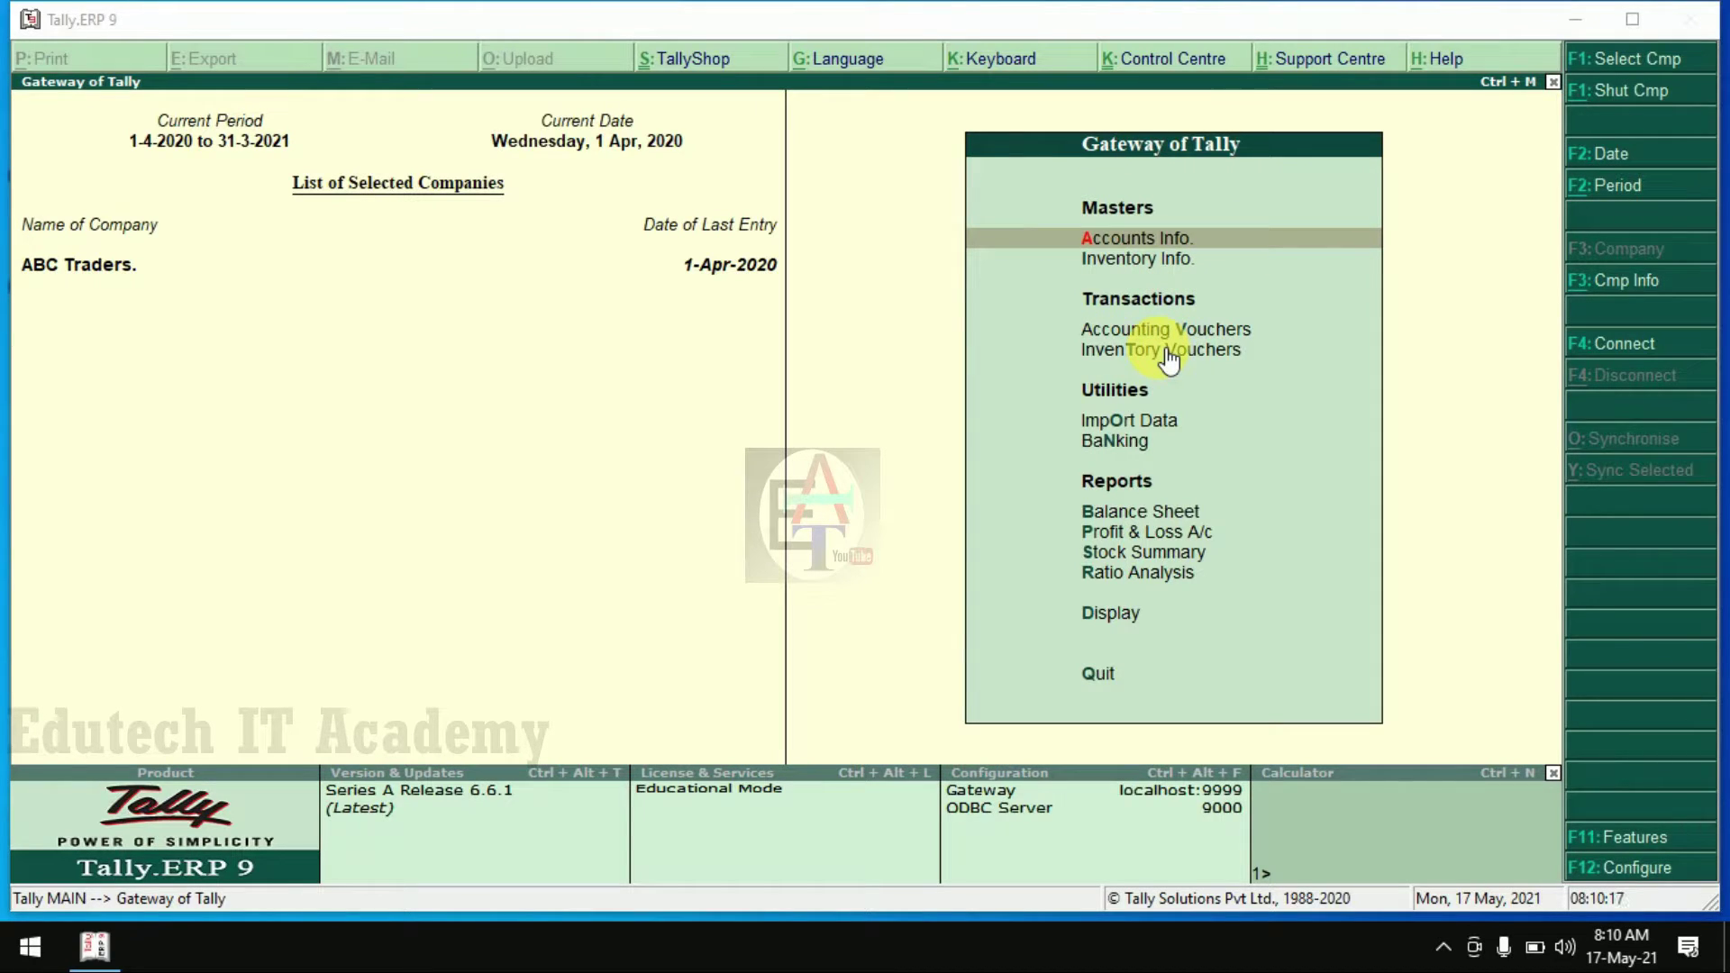
# - Enable maintaining multiple godowns in the inventory features of ABC Traders and save the feature settings
pyautogui.press('F11')
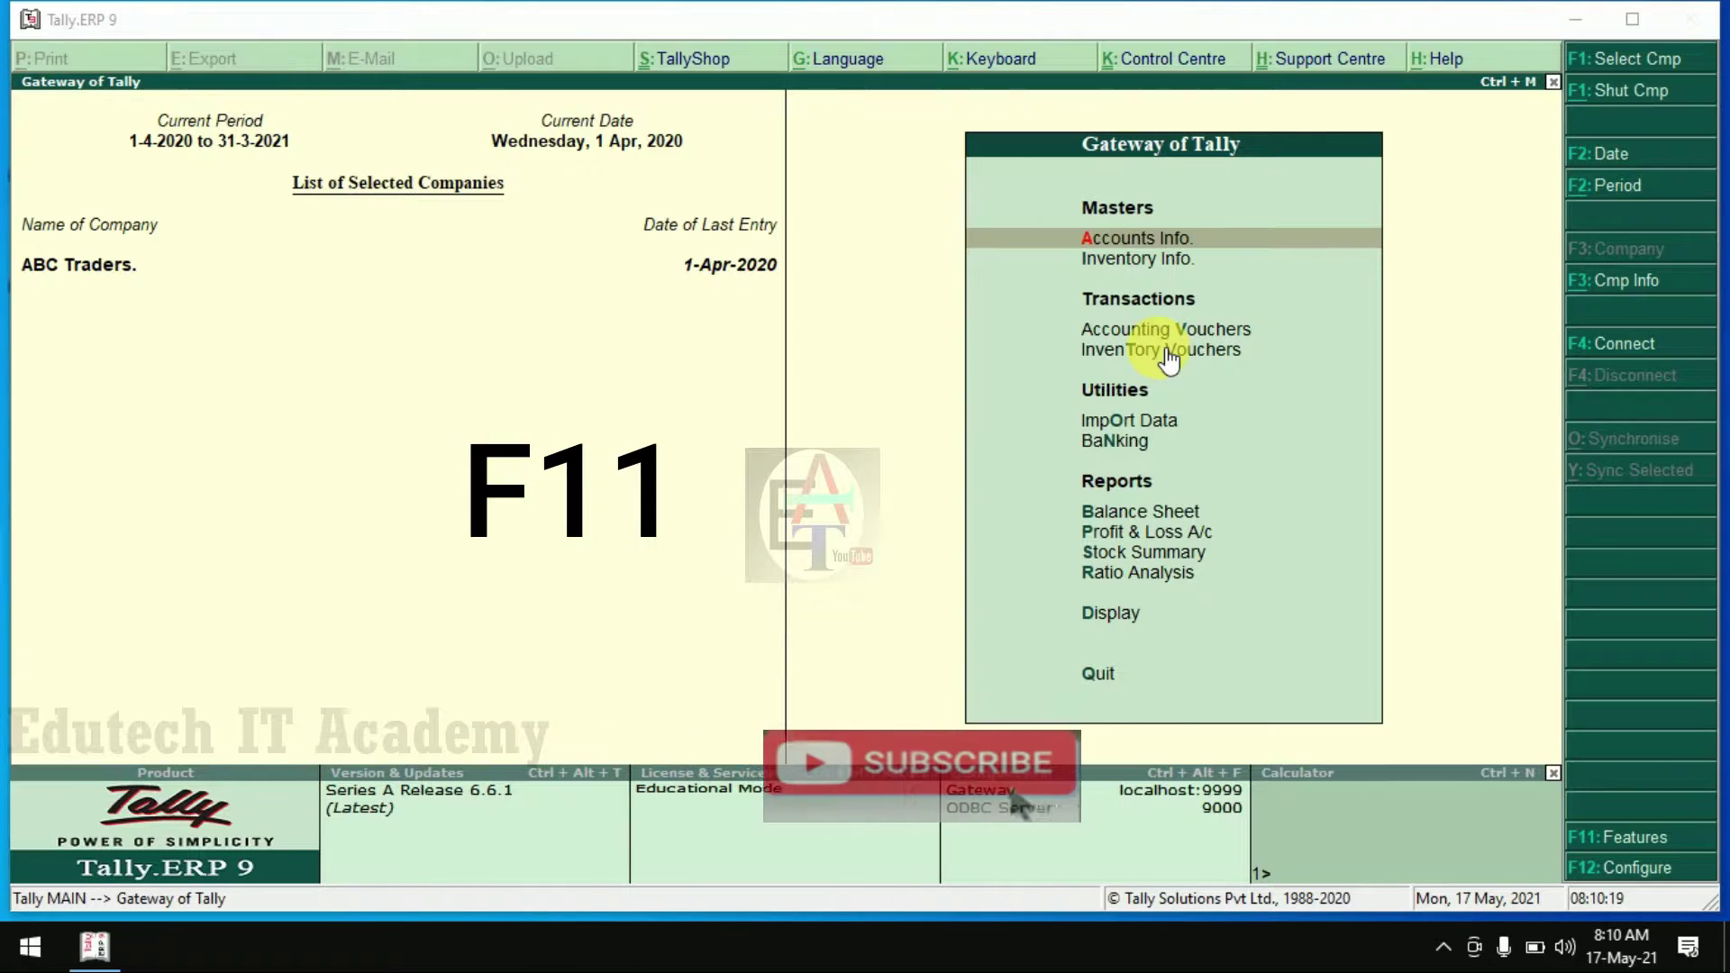
pyautogui.click(1489, 484)
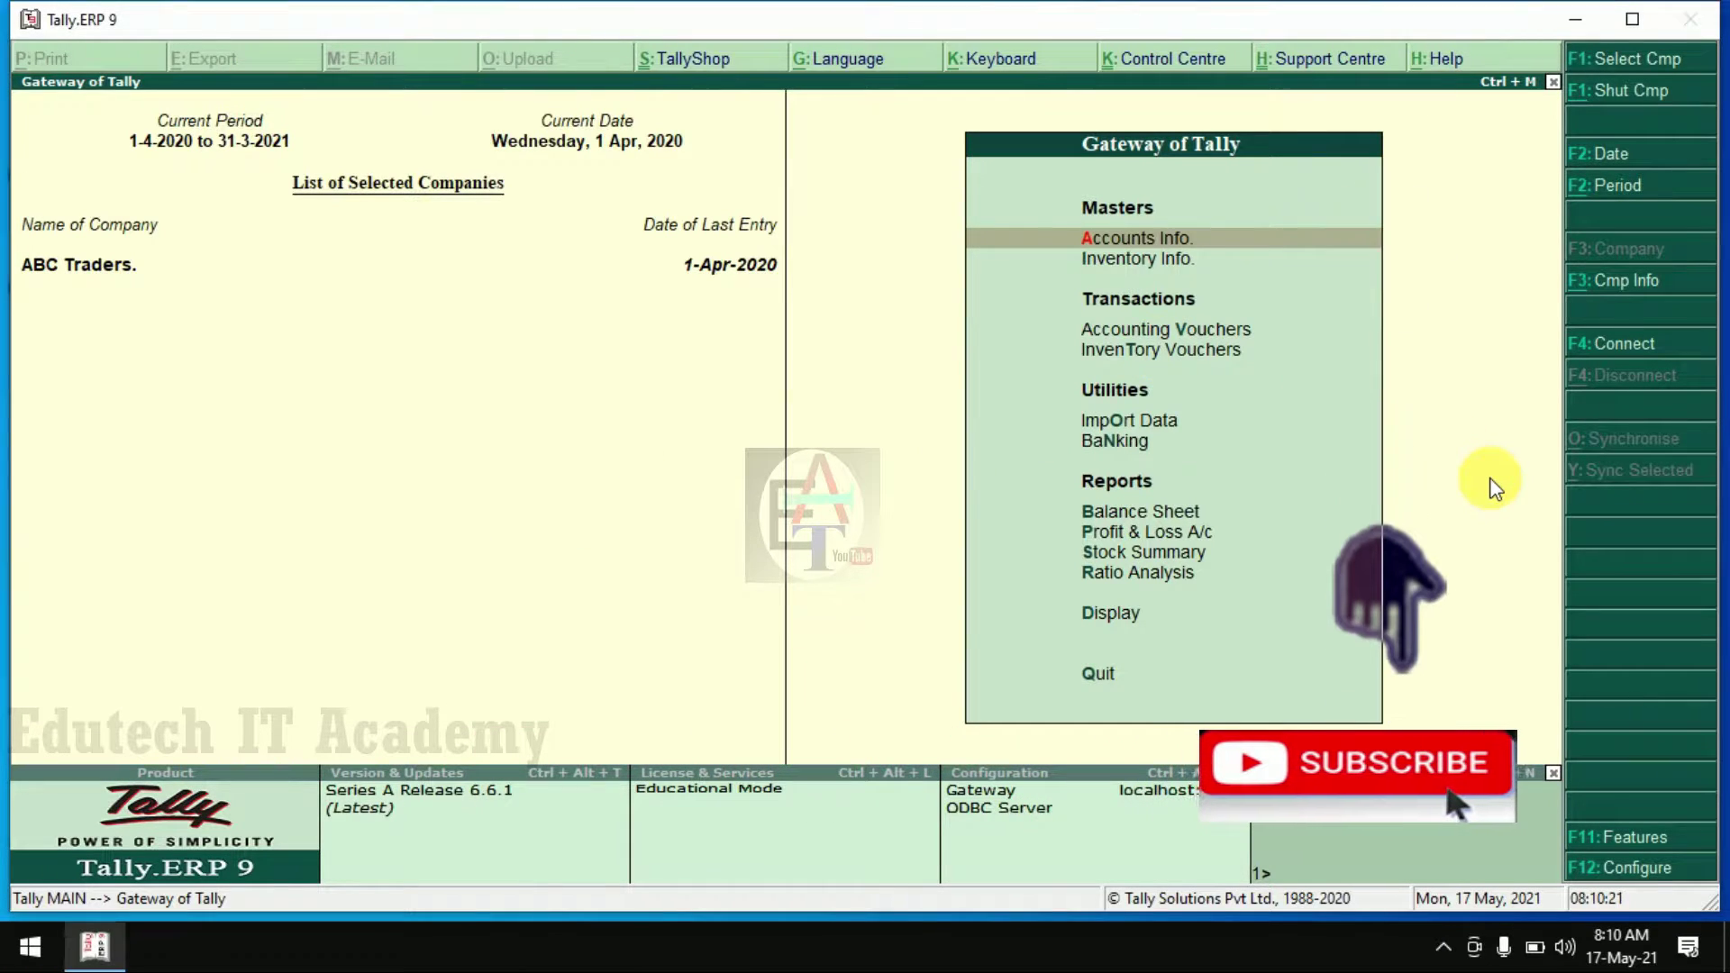
pyautogui.press('F11')
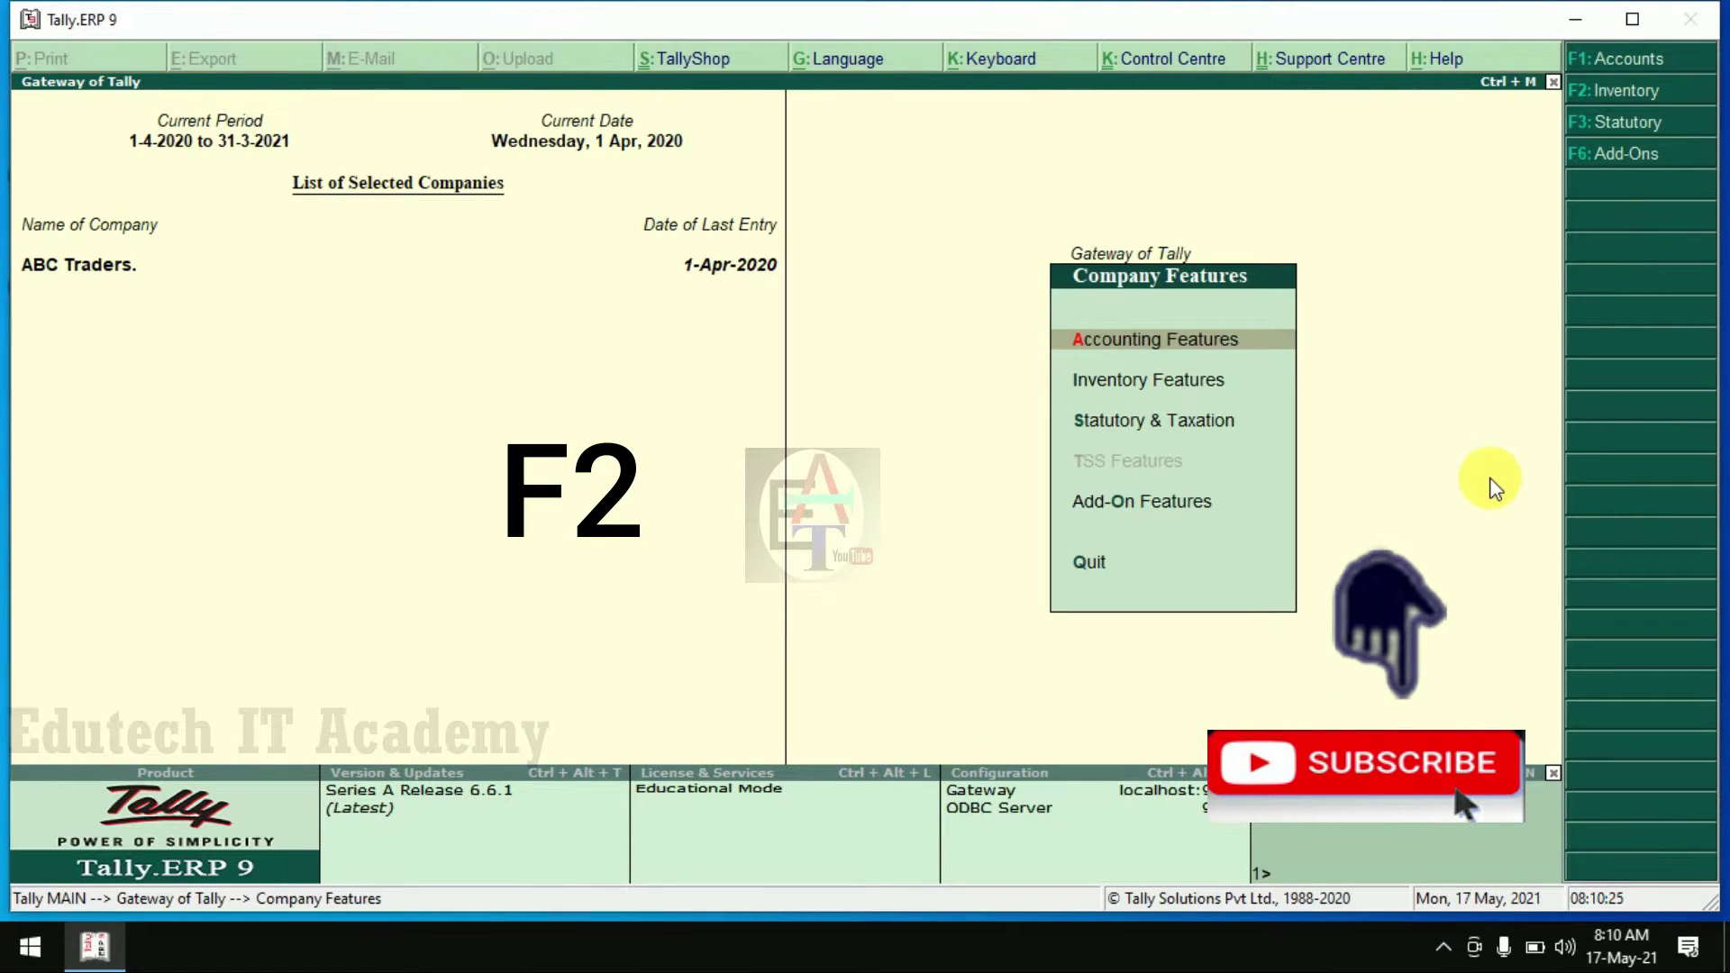
pyautogui.press('F2')
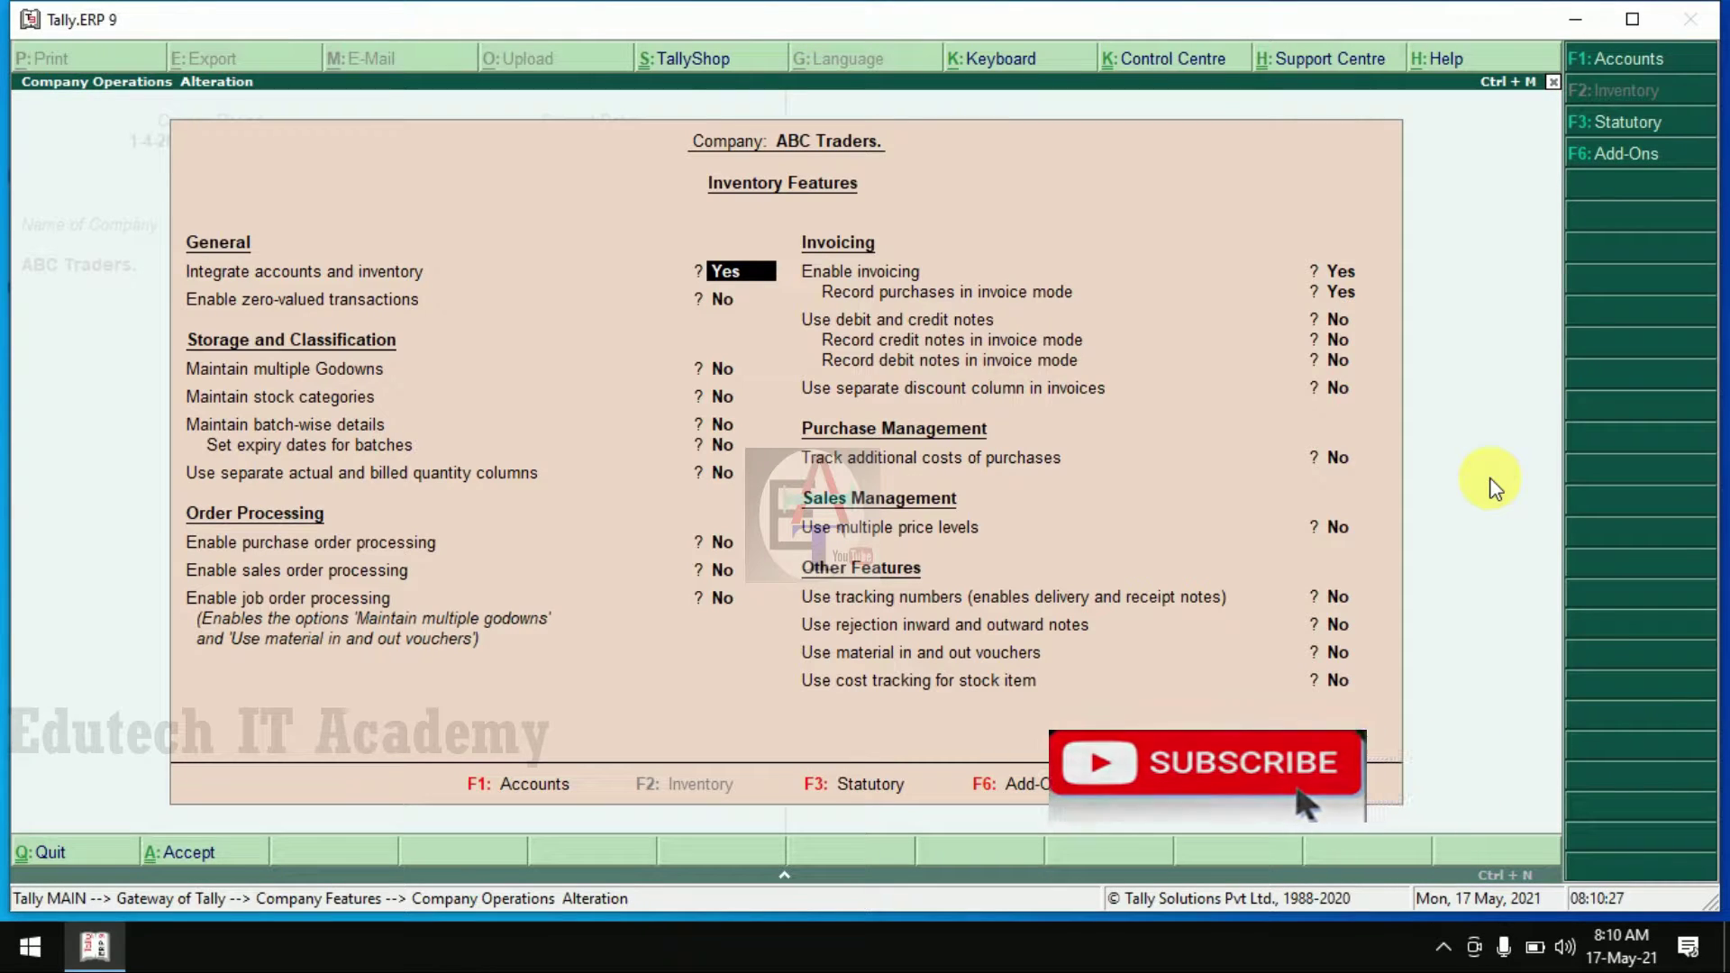
pyautogui.press('Return')
pyautogui.press('Return')
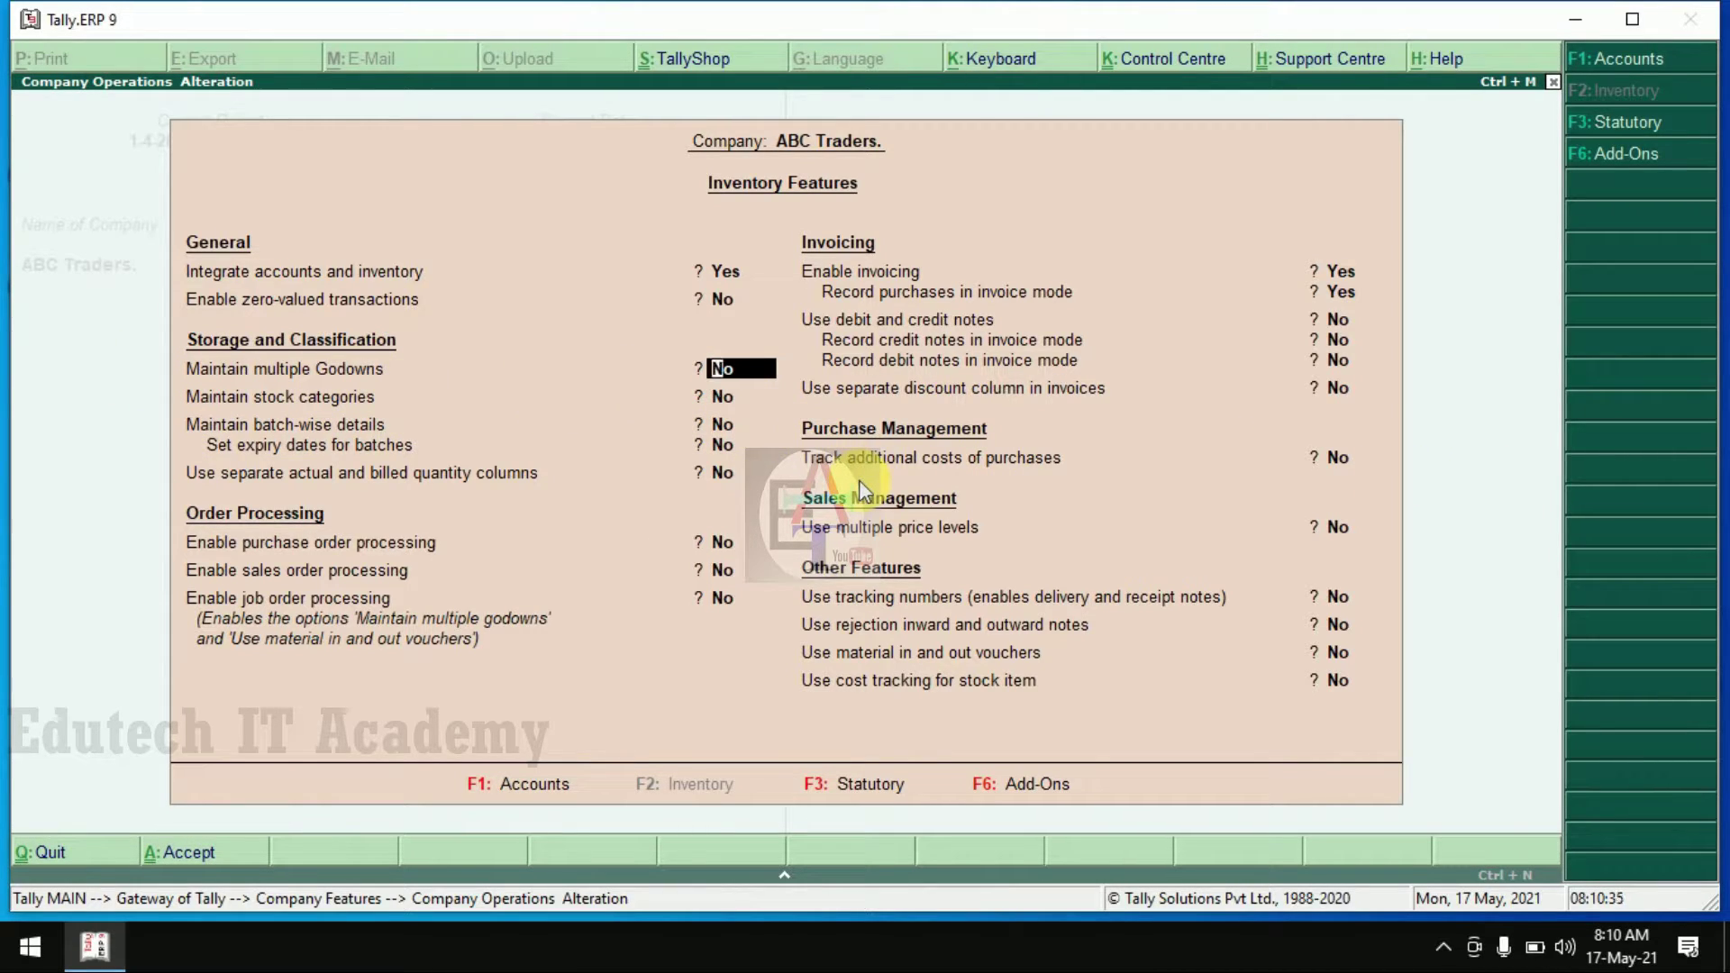
pyautogui.write('Yes')
pyautogui.press('Return')
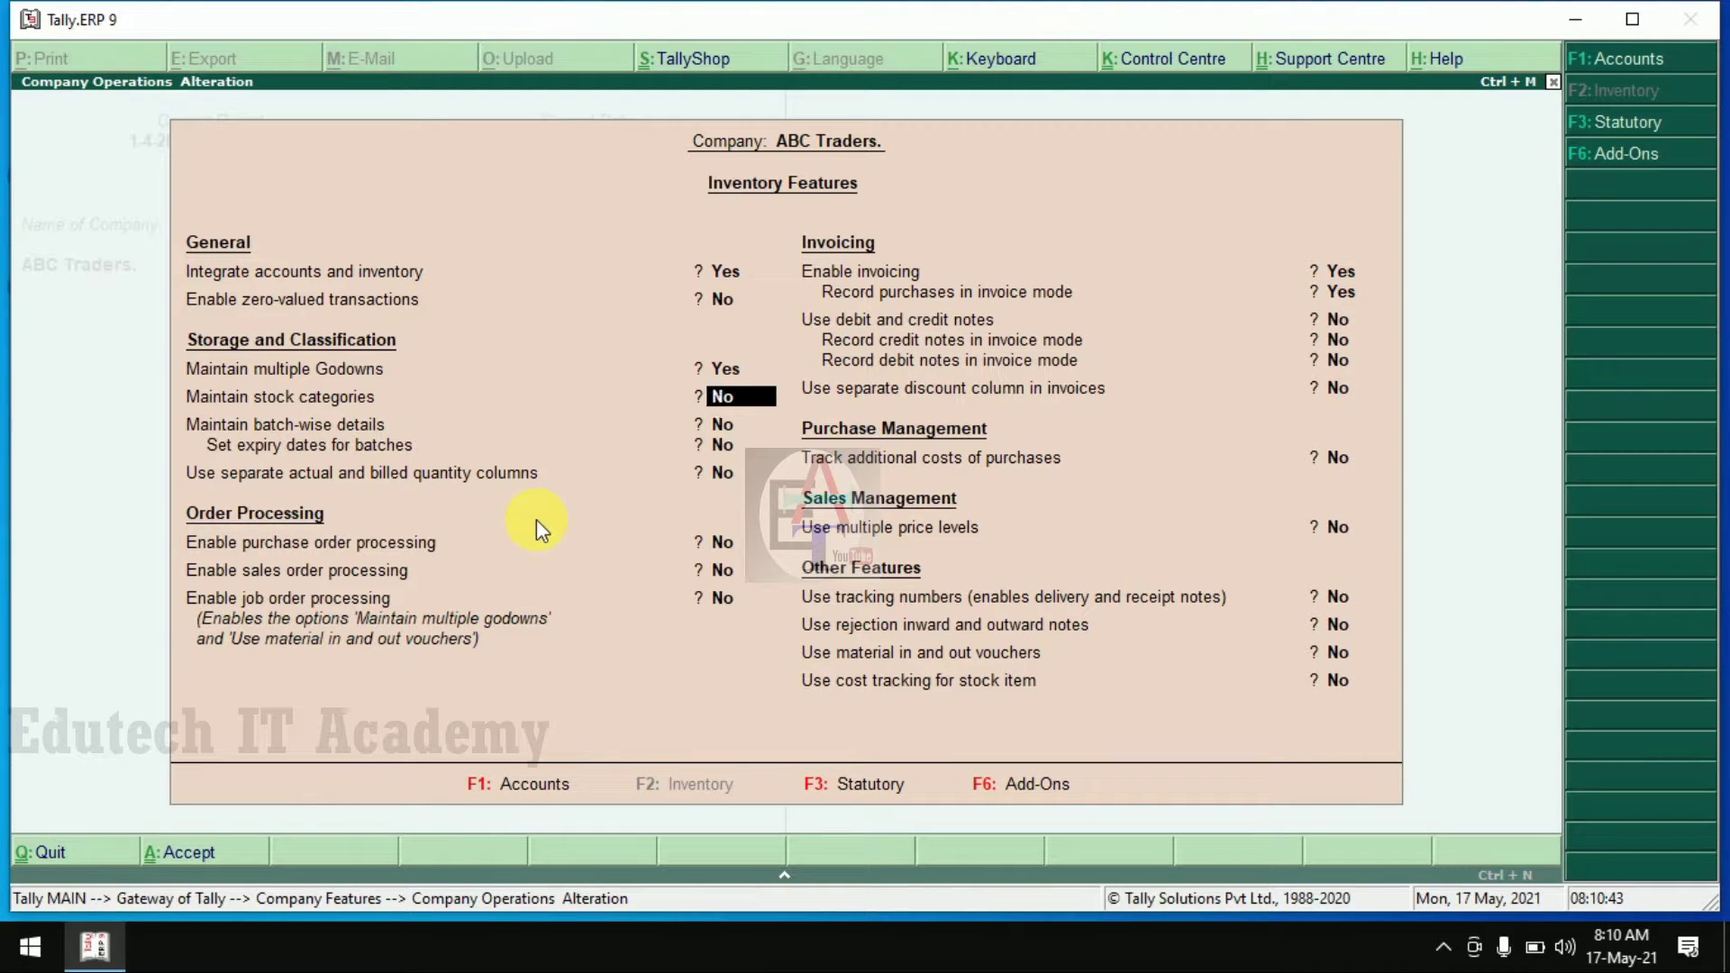
pyautogui.press('Return')
pyautogui.press('Return')
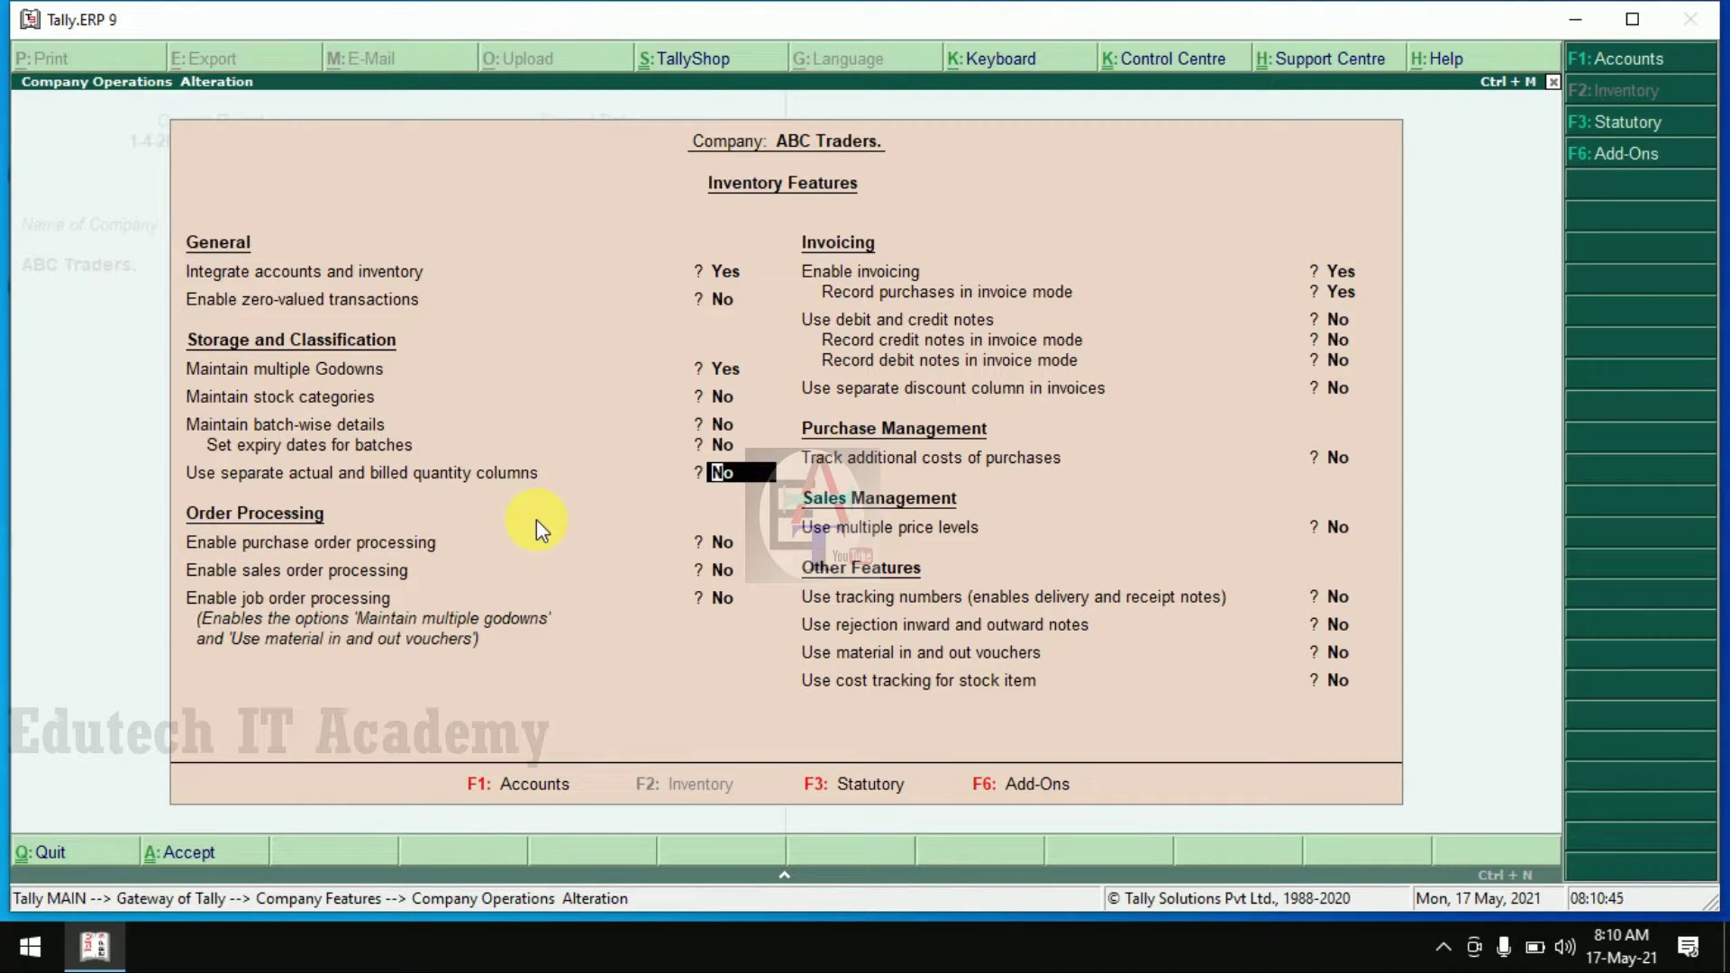
pyautogui.hotkey('ctrl', 'a')
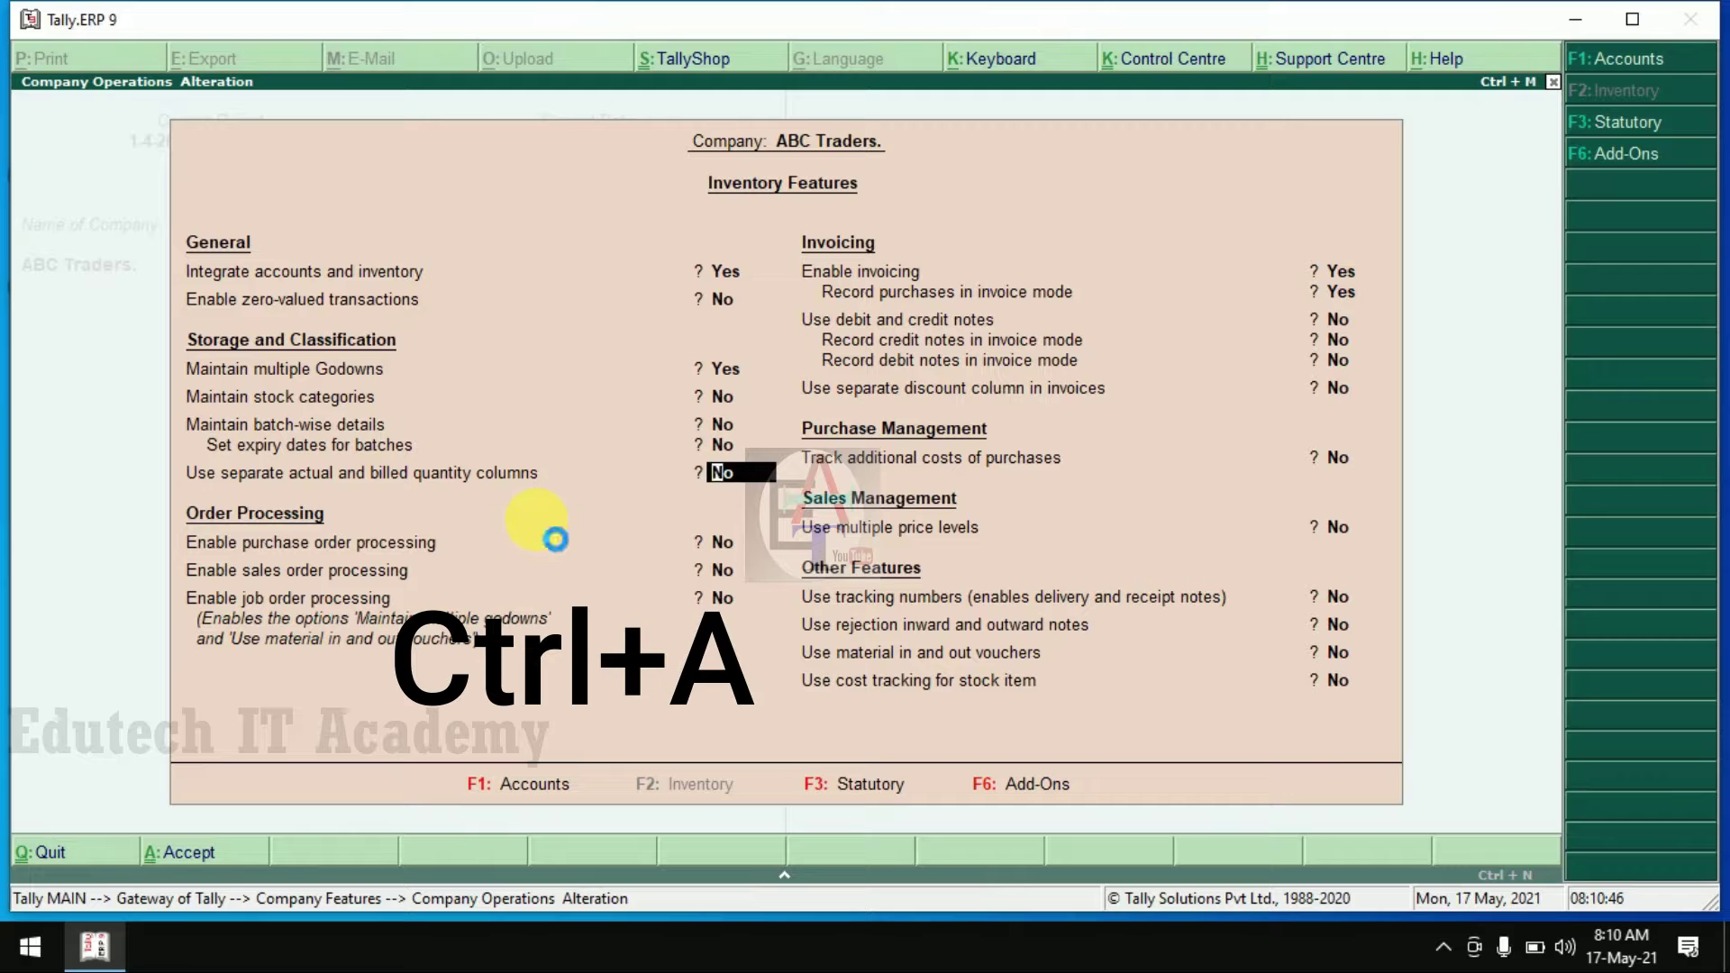
pyautogui.press('Escape')
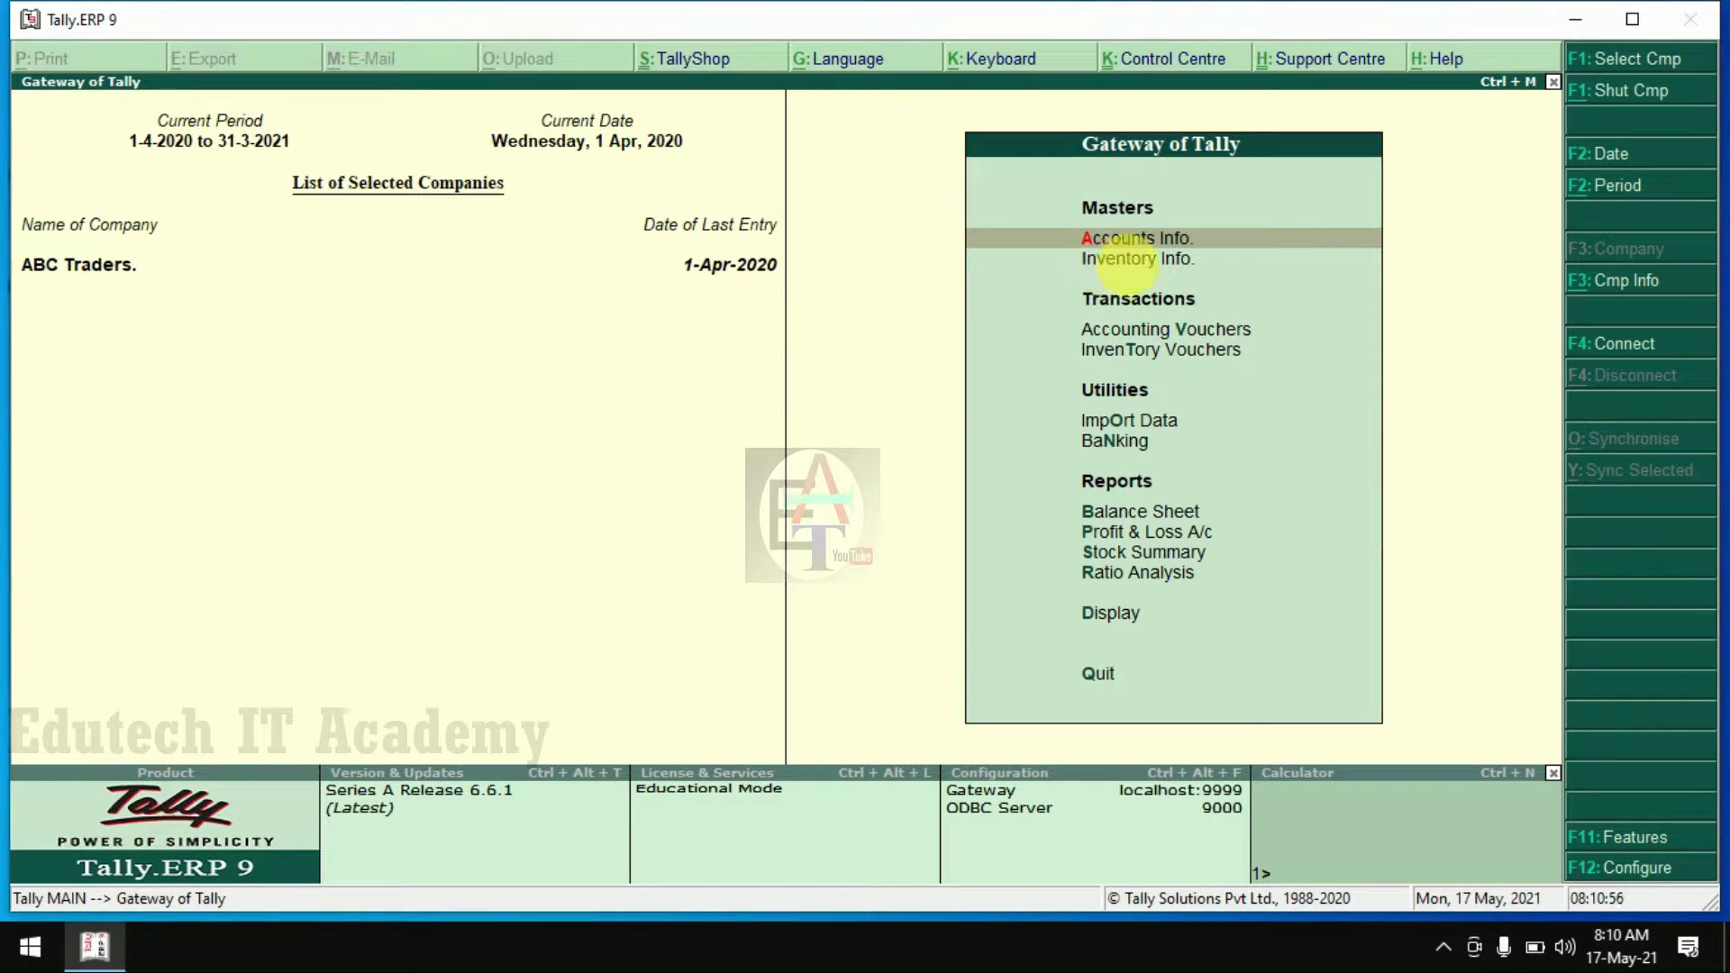
# - Open the Godowns master options from the company's inventory information
pyautogui.click(1172, 261)
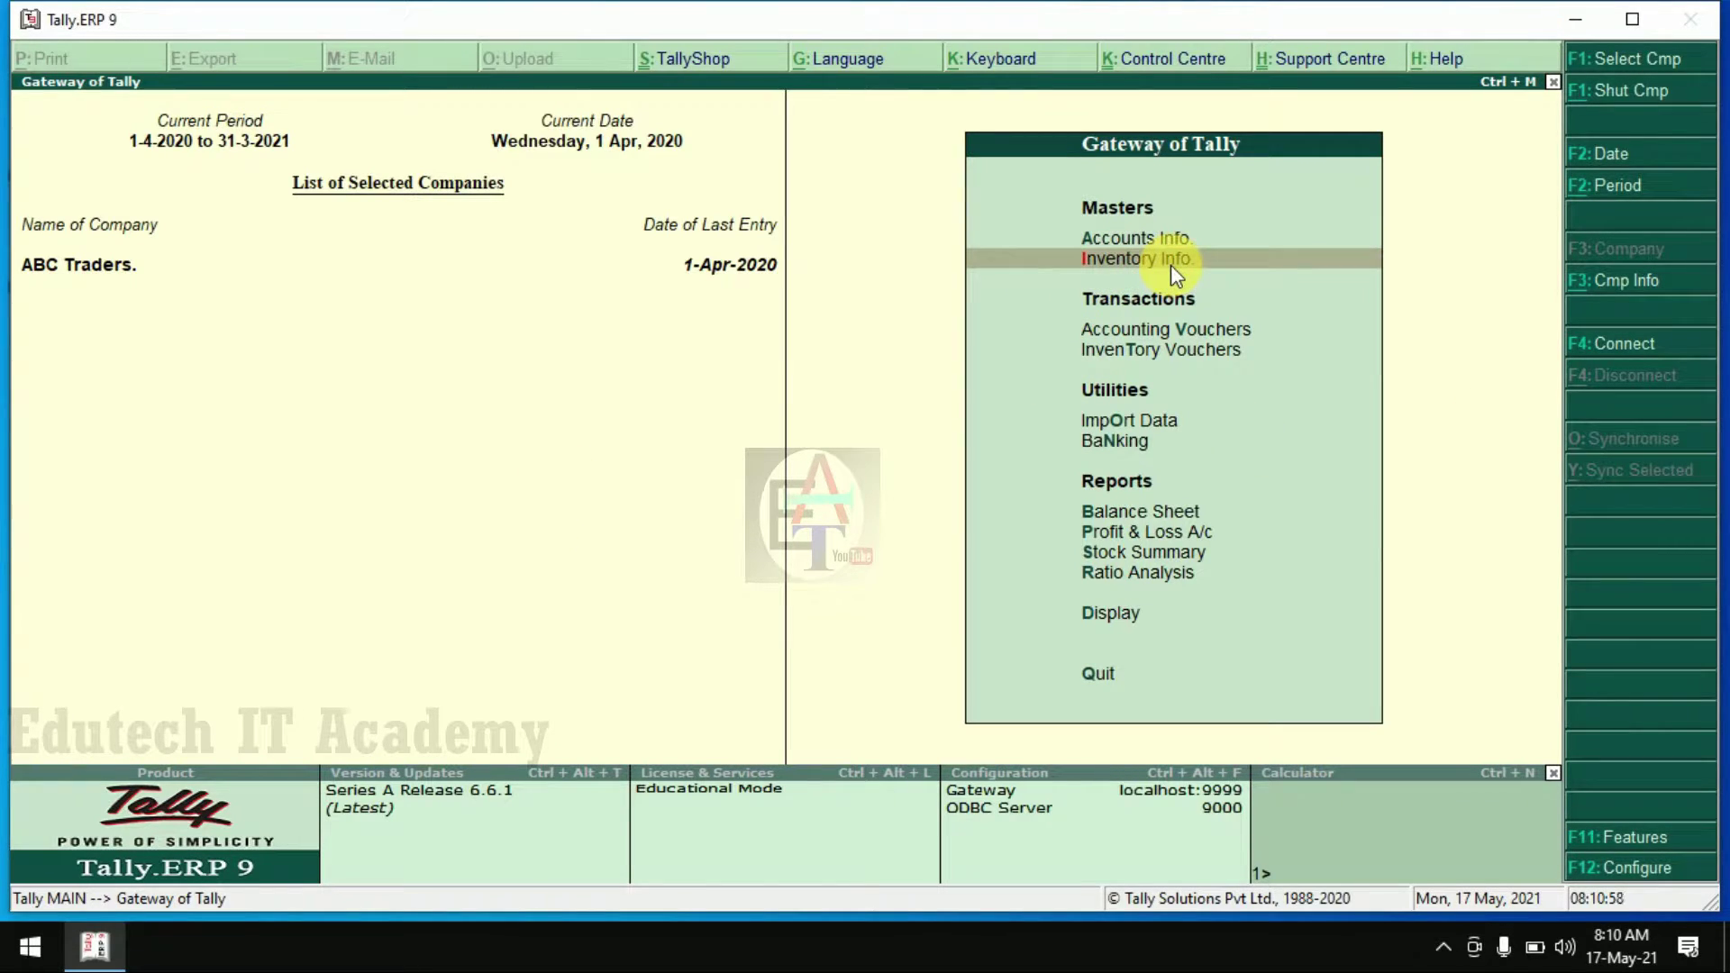
pyautogui.click(1171, 262)
pyautogui.press('Down')
pyautogui.press('Down')
pyautogui.press('Down')
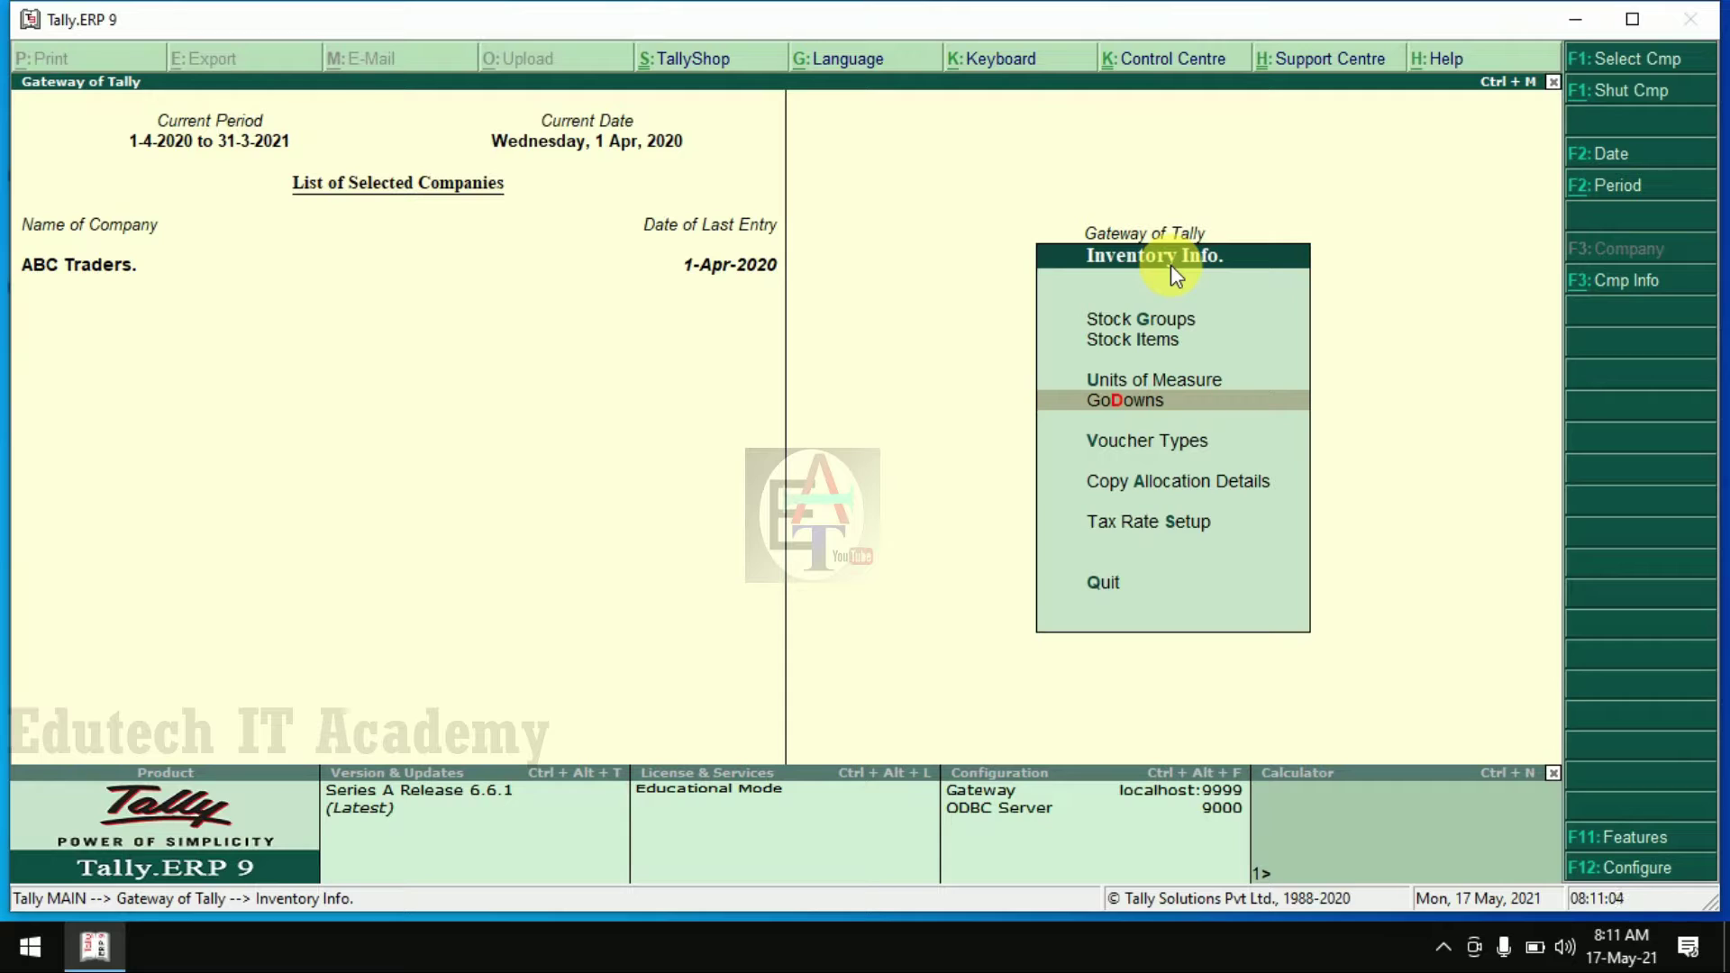
pyautogui.press('Return')
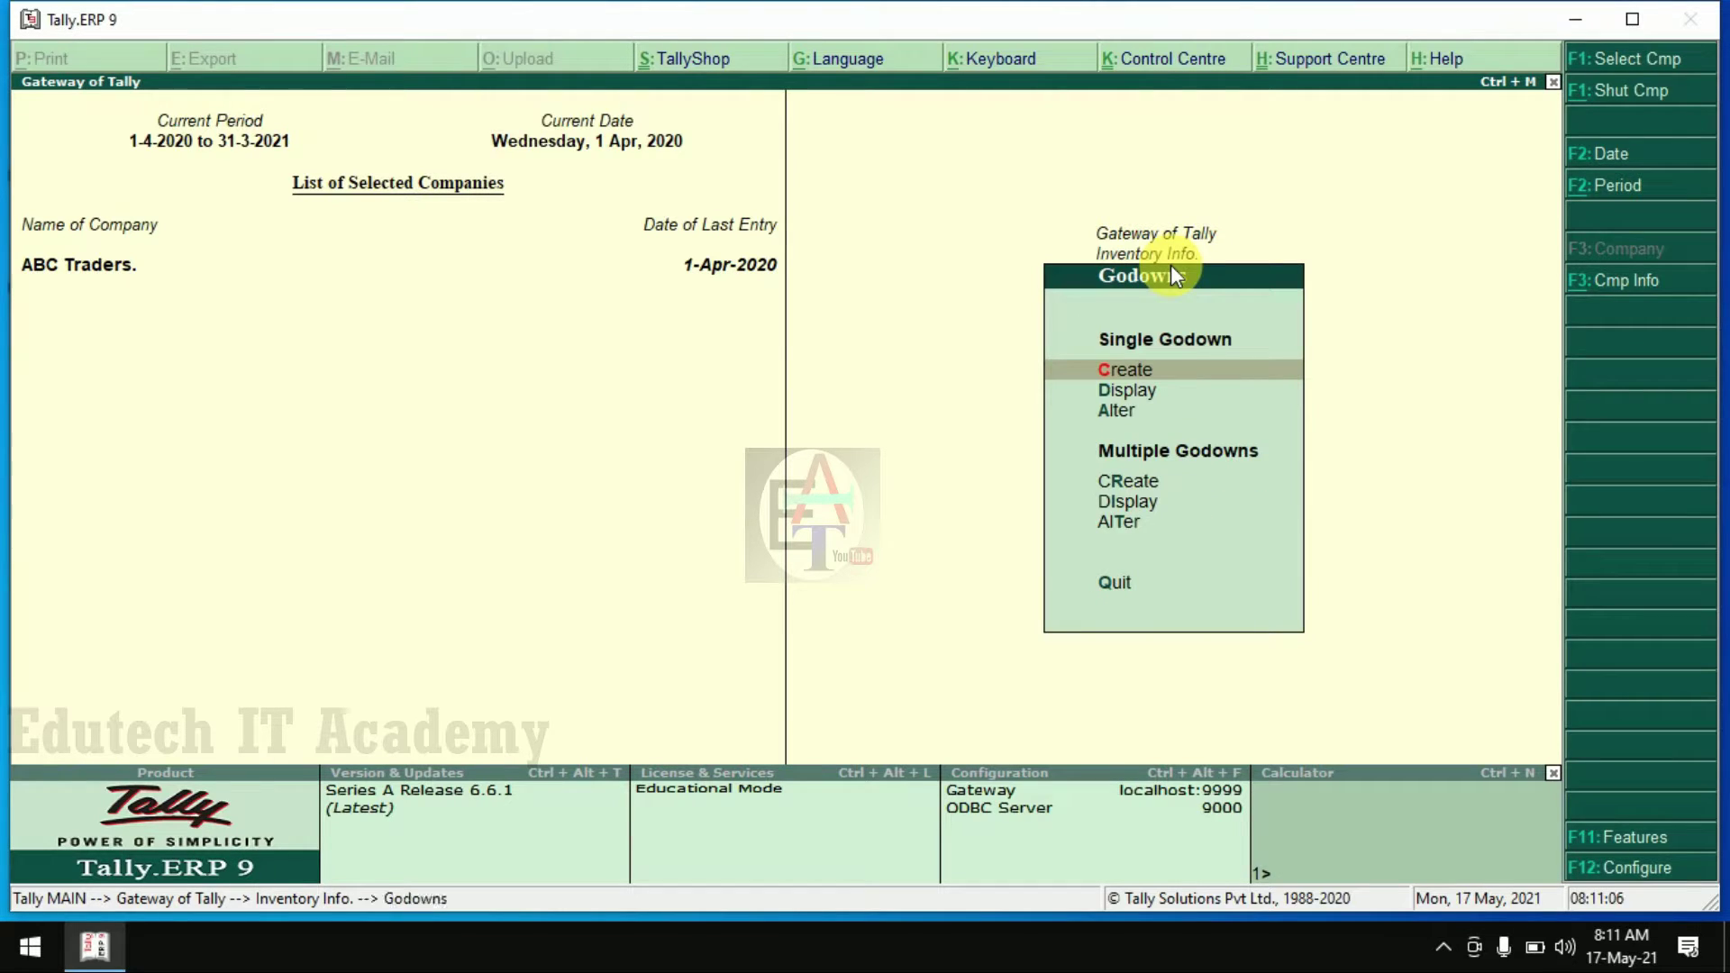
# - Check the list of existing godowns available for alteration and return to the godown options
pyautogui.press('Down')
pyautogui.press('Down')
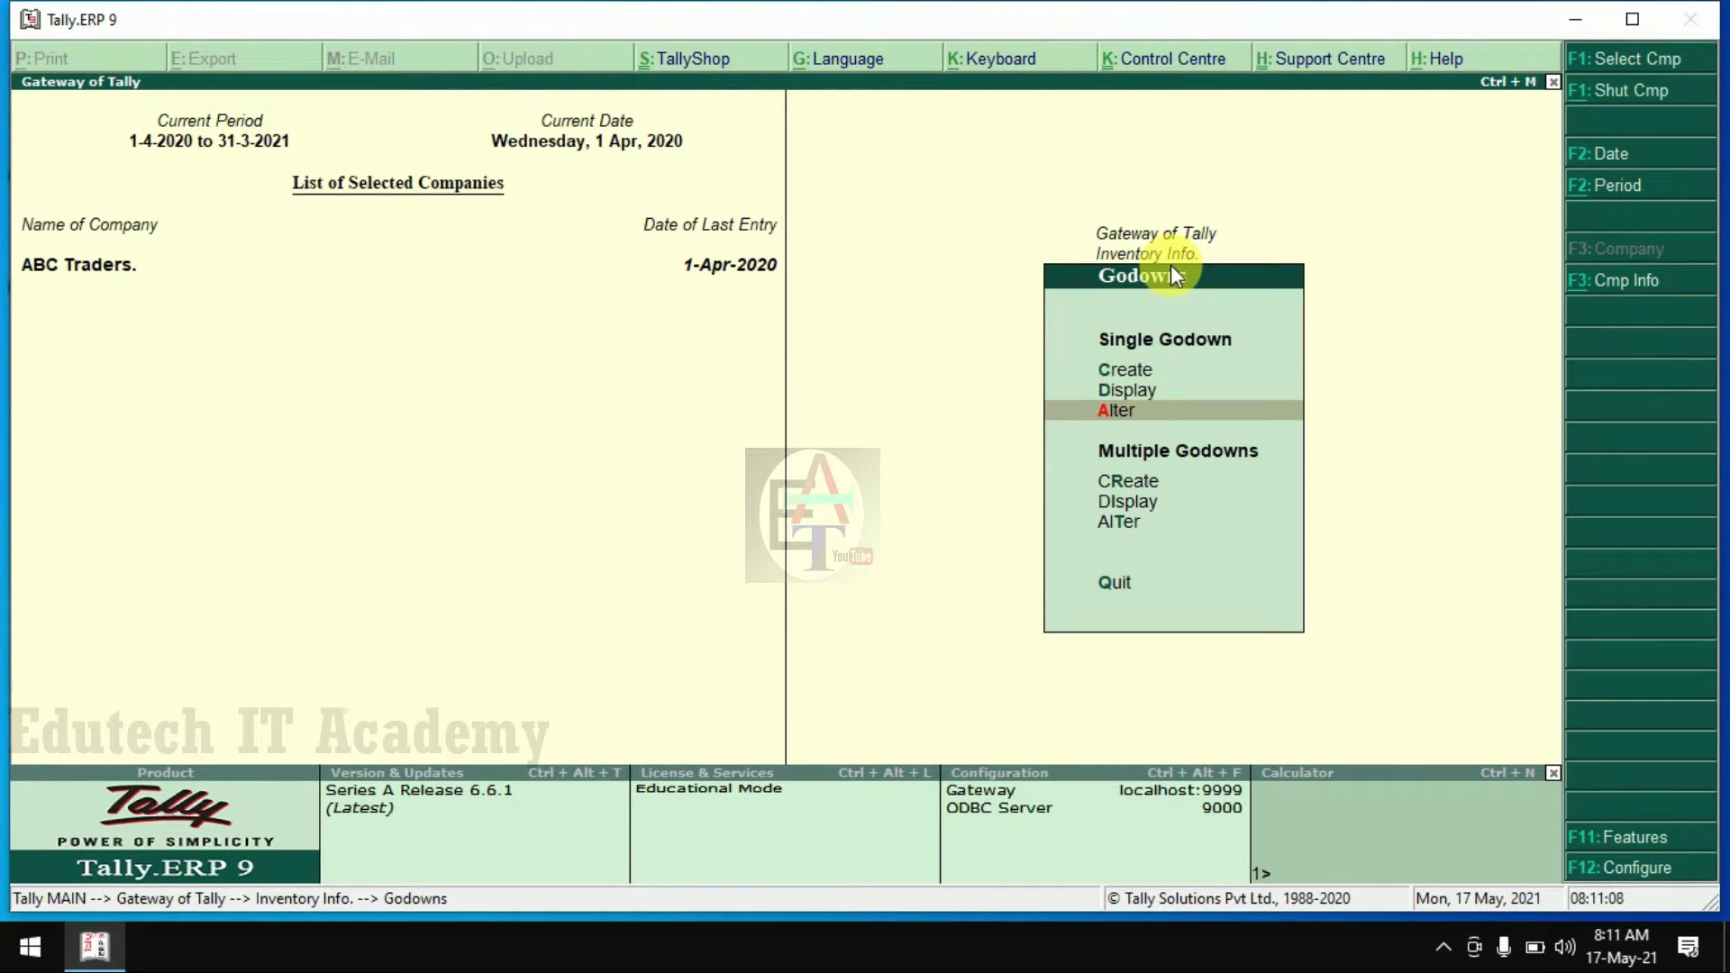
pyautogui.press('Up')
pyautogui.press('Down')
pyautogui.press('Return')
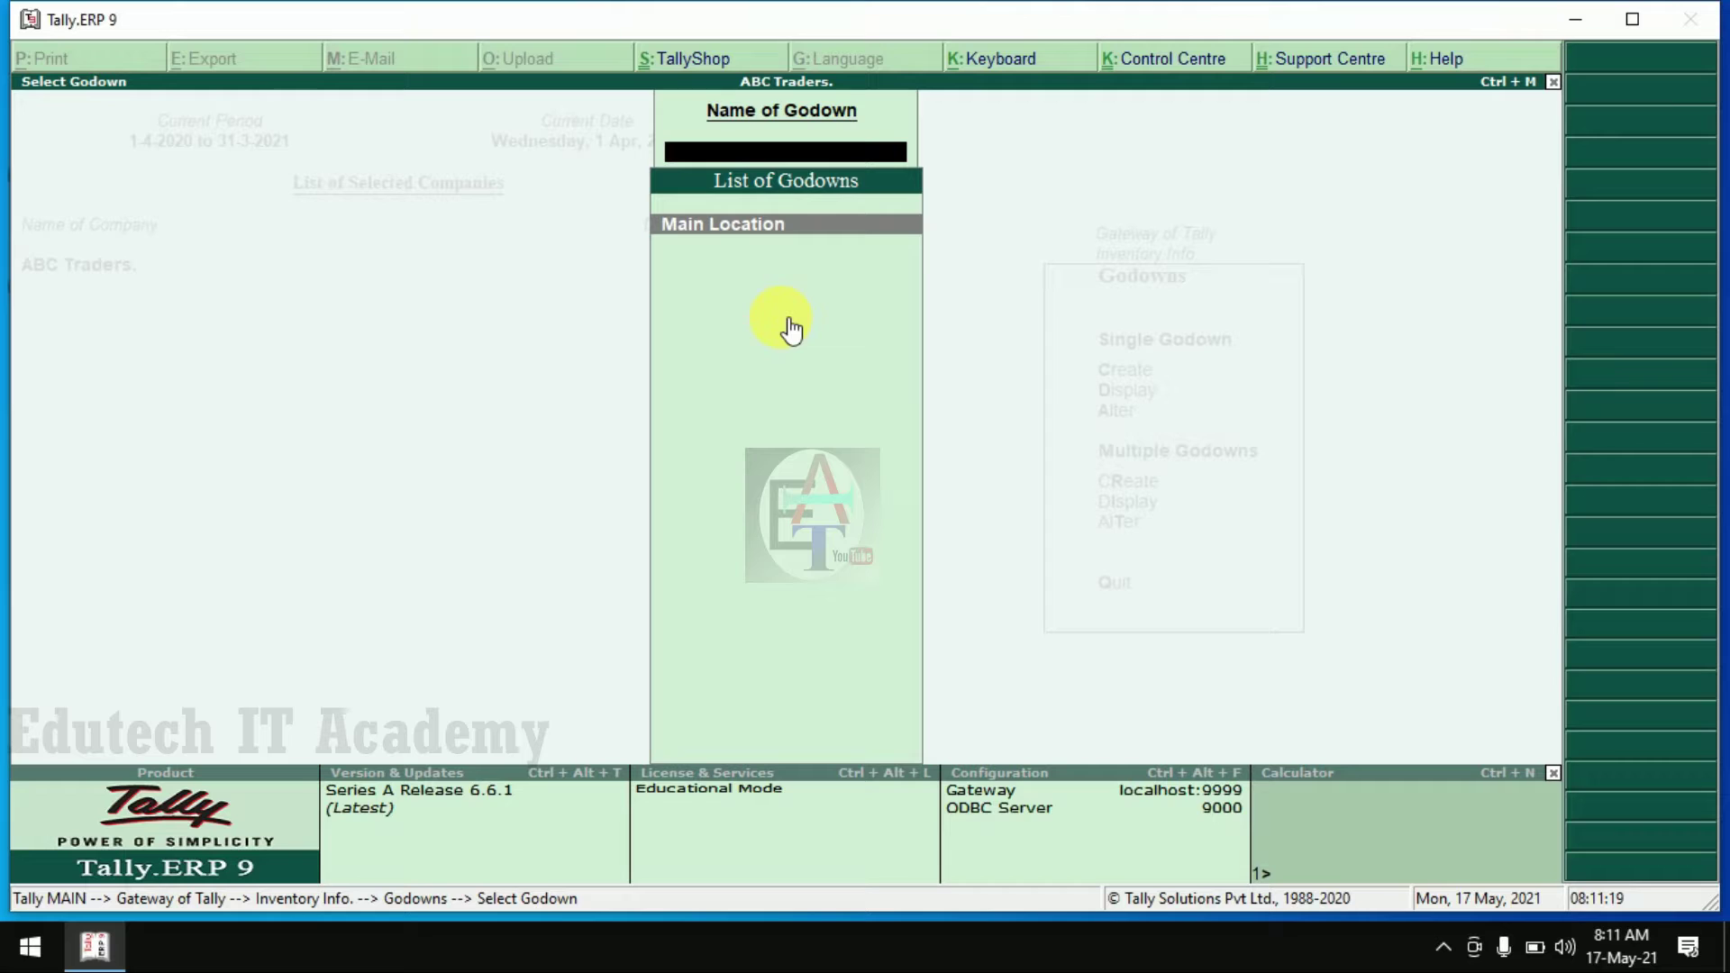
pyautogui.press('Escape')
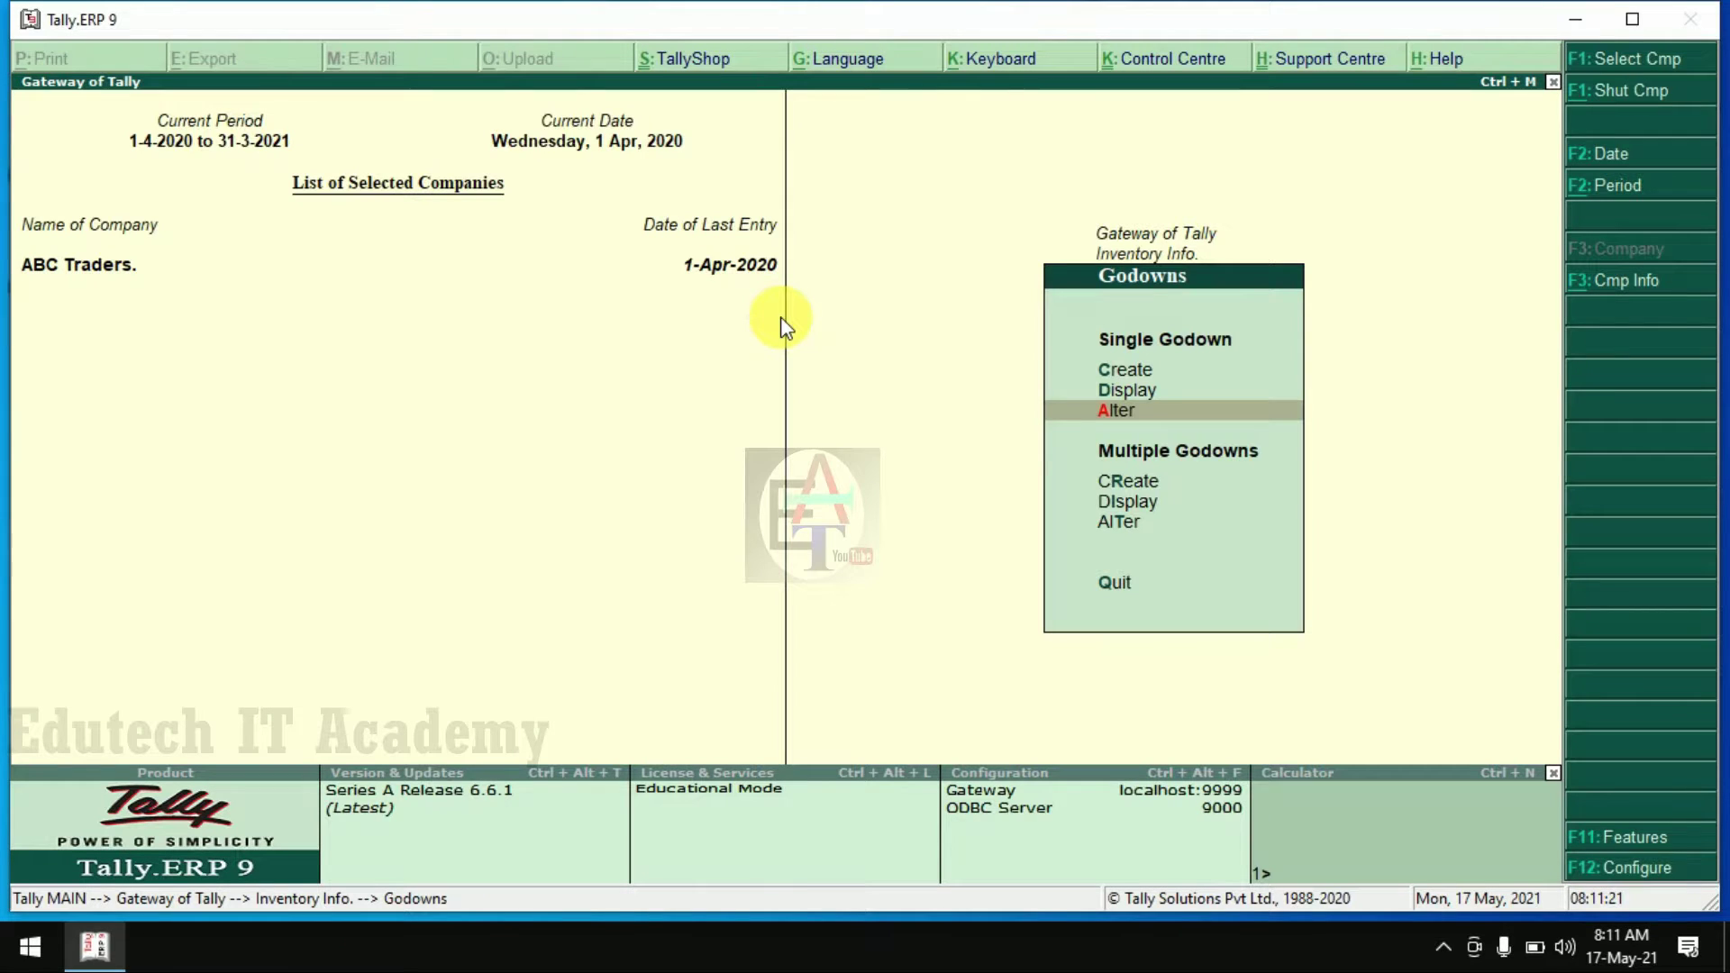
# - Create a single godown named Howrah under Primary, with both third-party stock options set to No
pyautogui.press('Up')
pyautogui.press('Up')
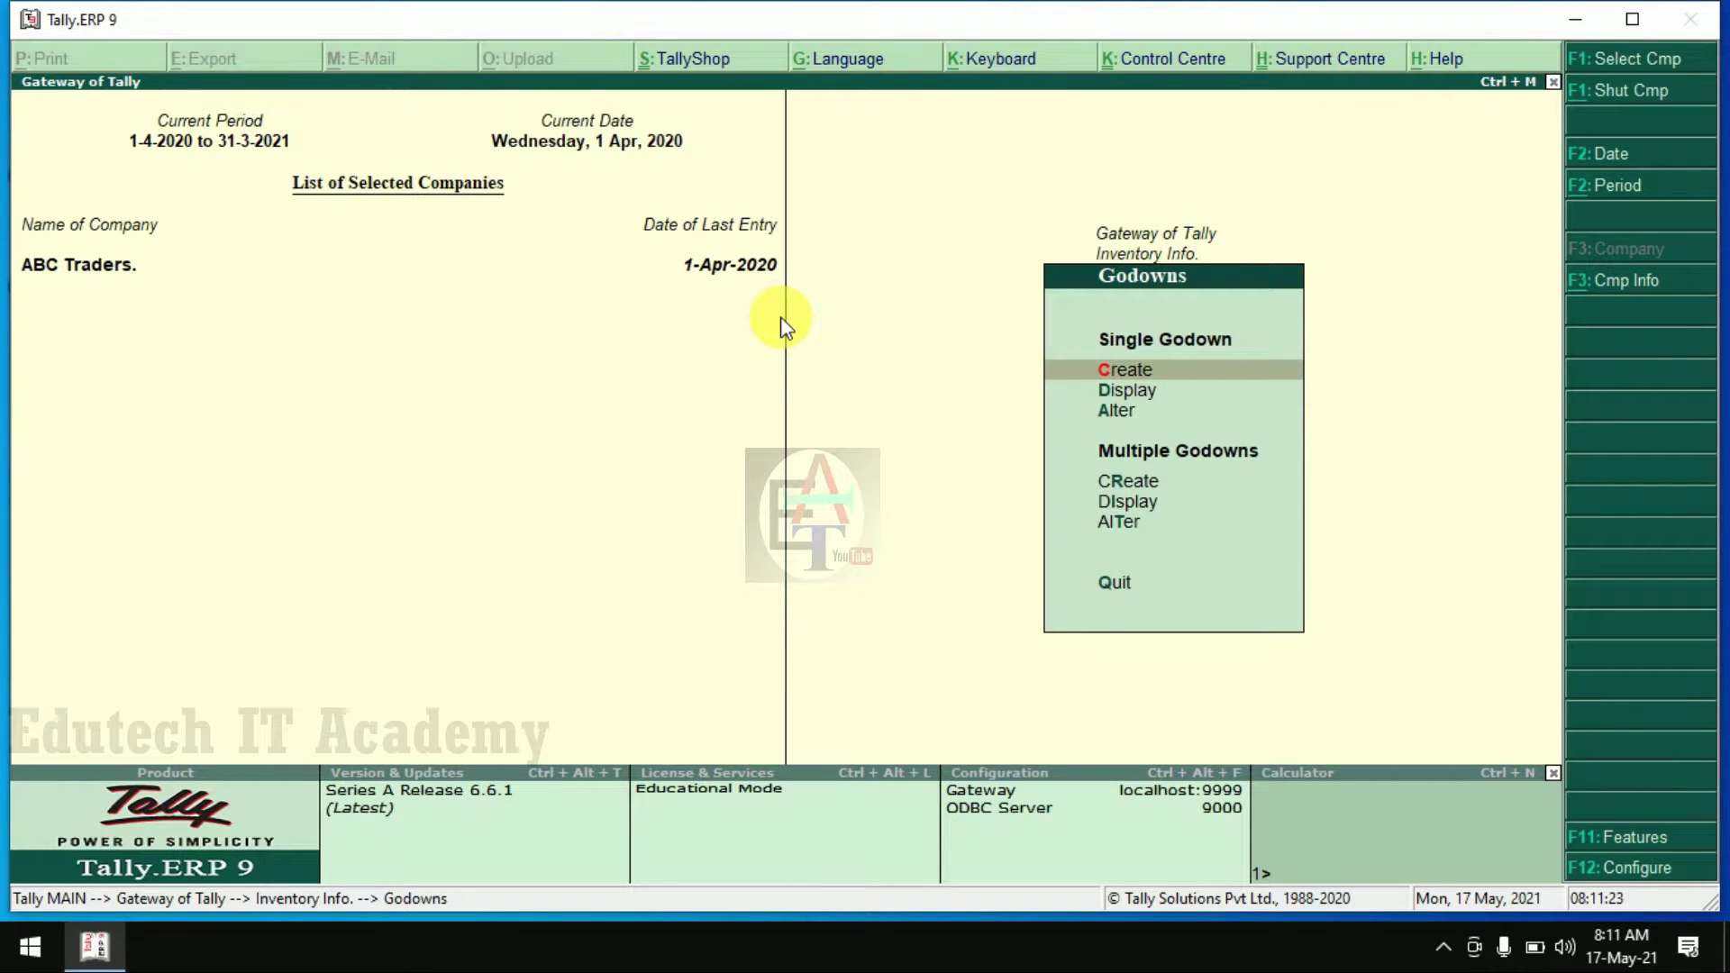
pyautogui.press('Return')
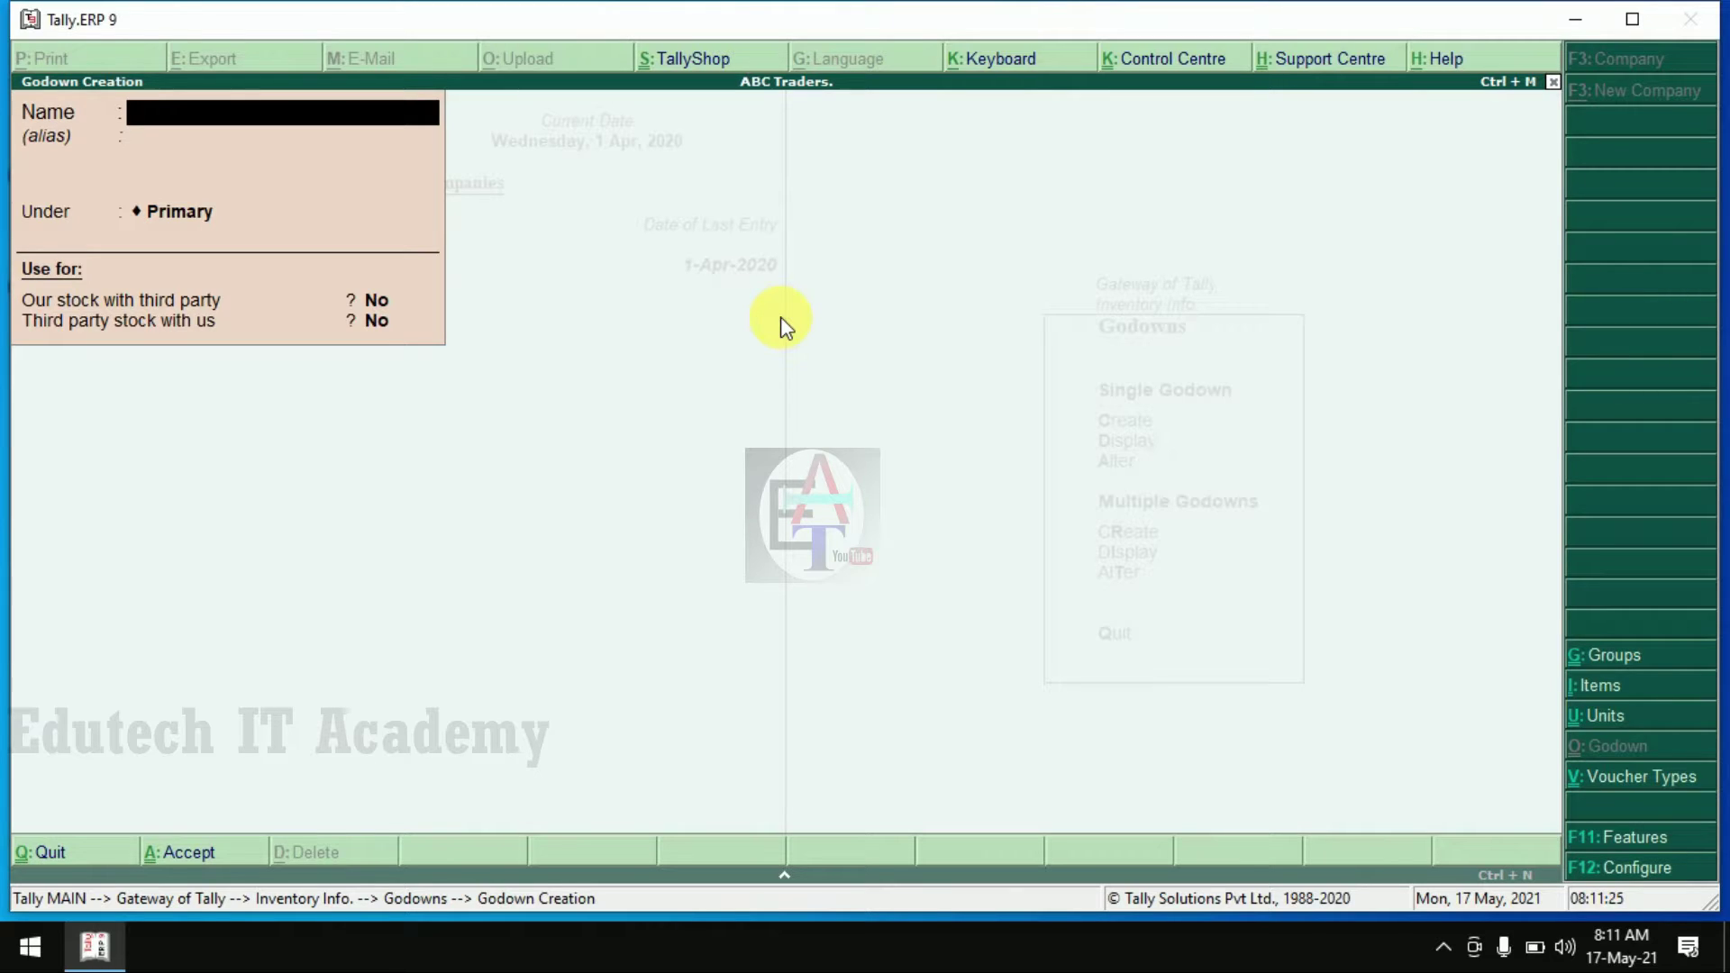
pyautogui.write('Howrah')
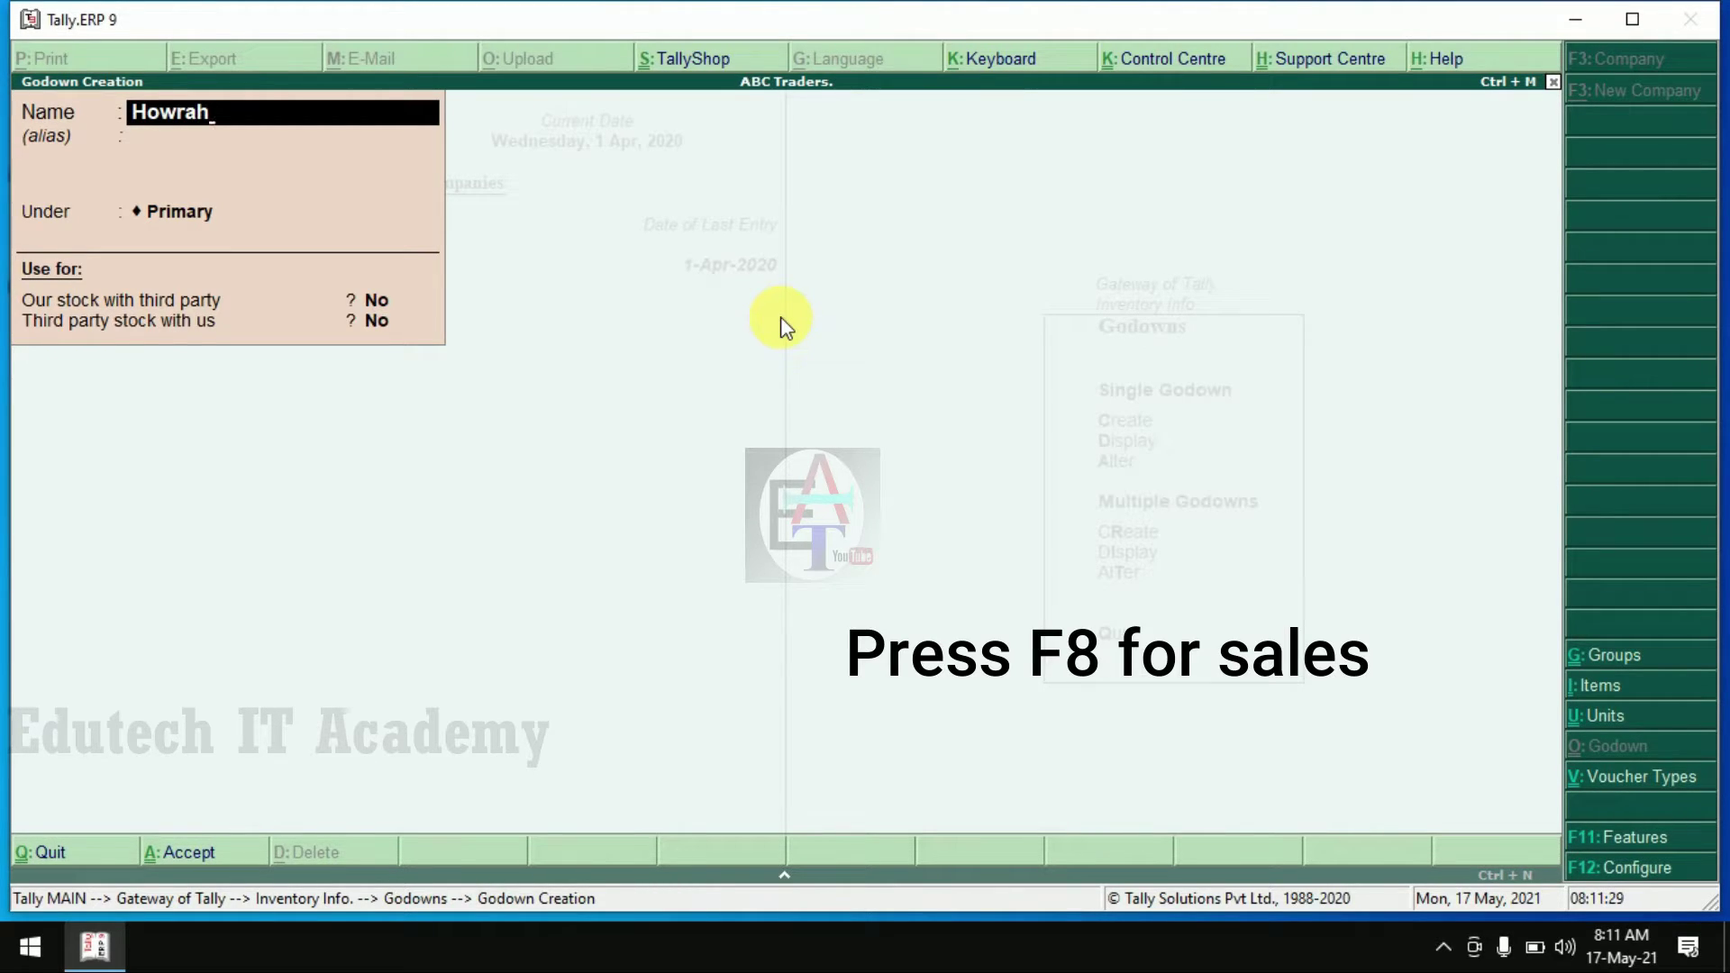
pyautogui.press('Return')
pyautogui.press('Return')
pyautogui.press('Return')
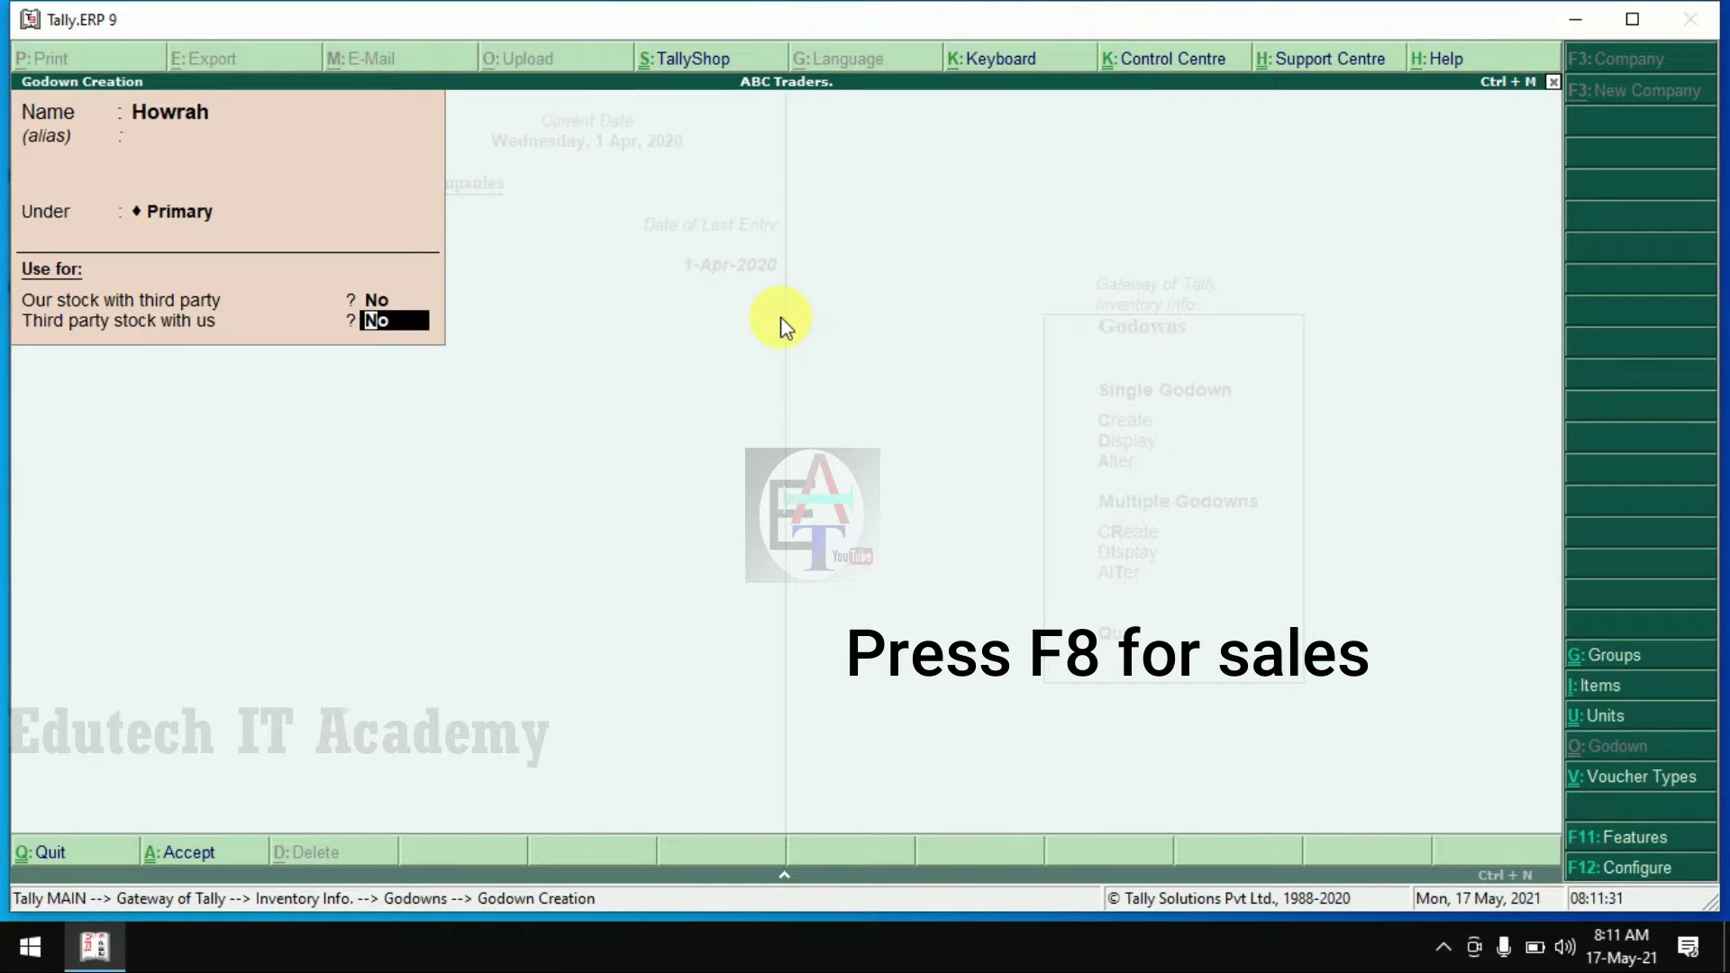
pyautogui.press('Return')
pyautogui.press('Return')
# - Create a godown named Basirhat under Primary, with both third-party stock options set to No
pyautogui.write('Ba')
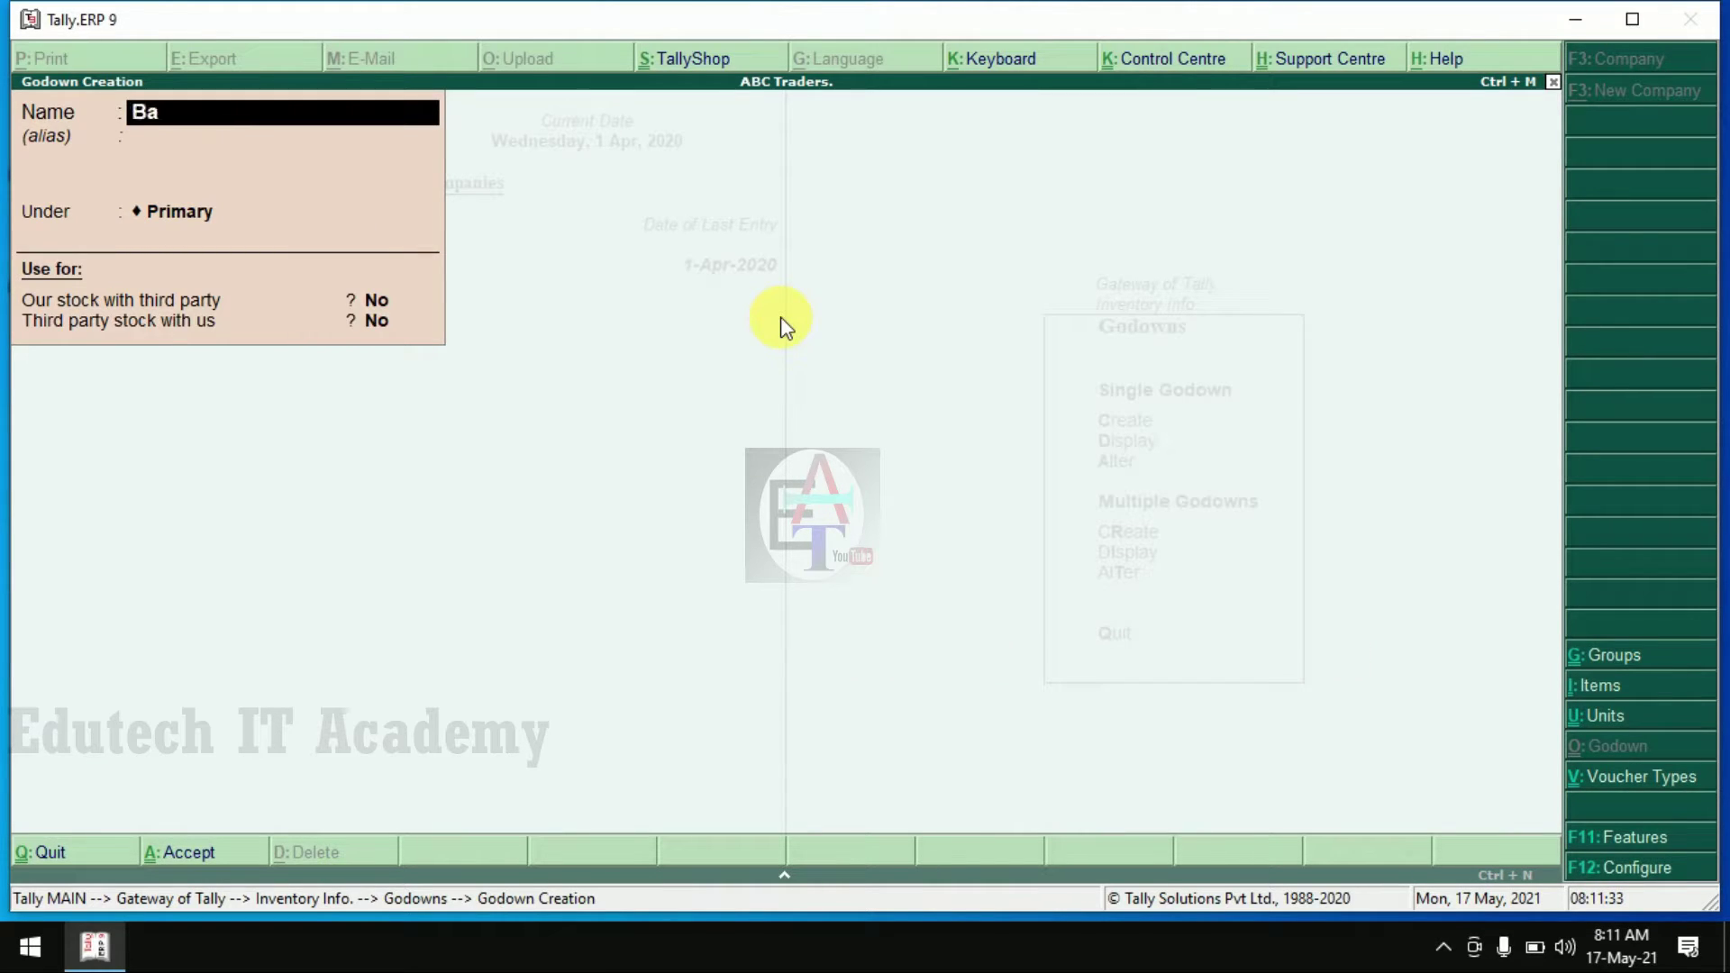
pyautogui.write('sirhat')
pyautogui.press('Return')
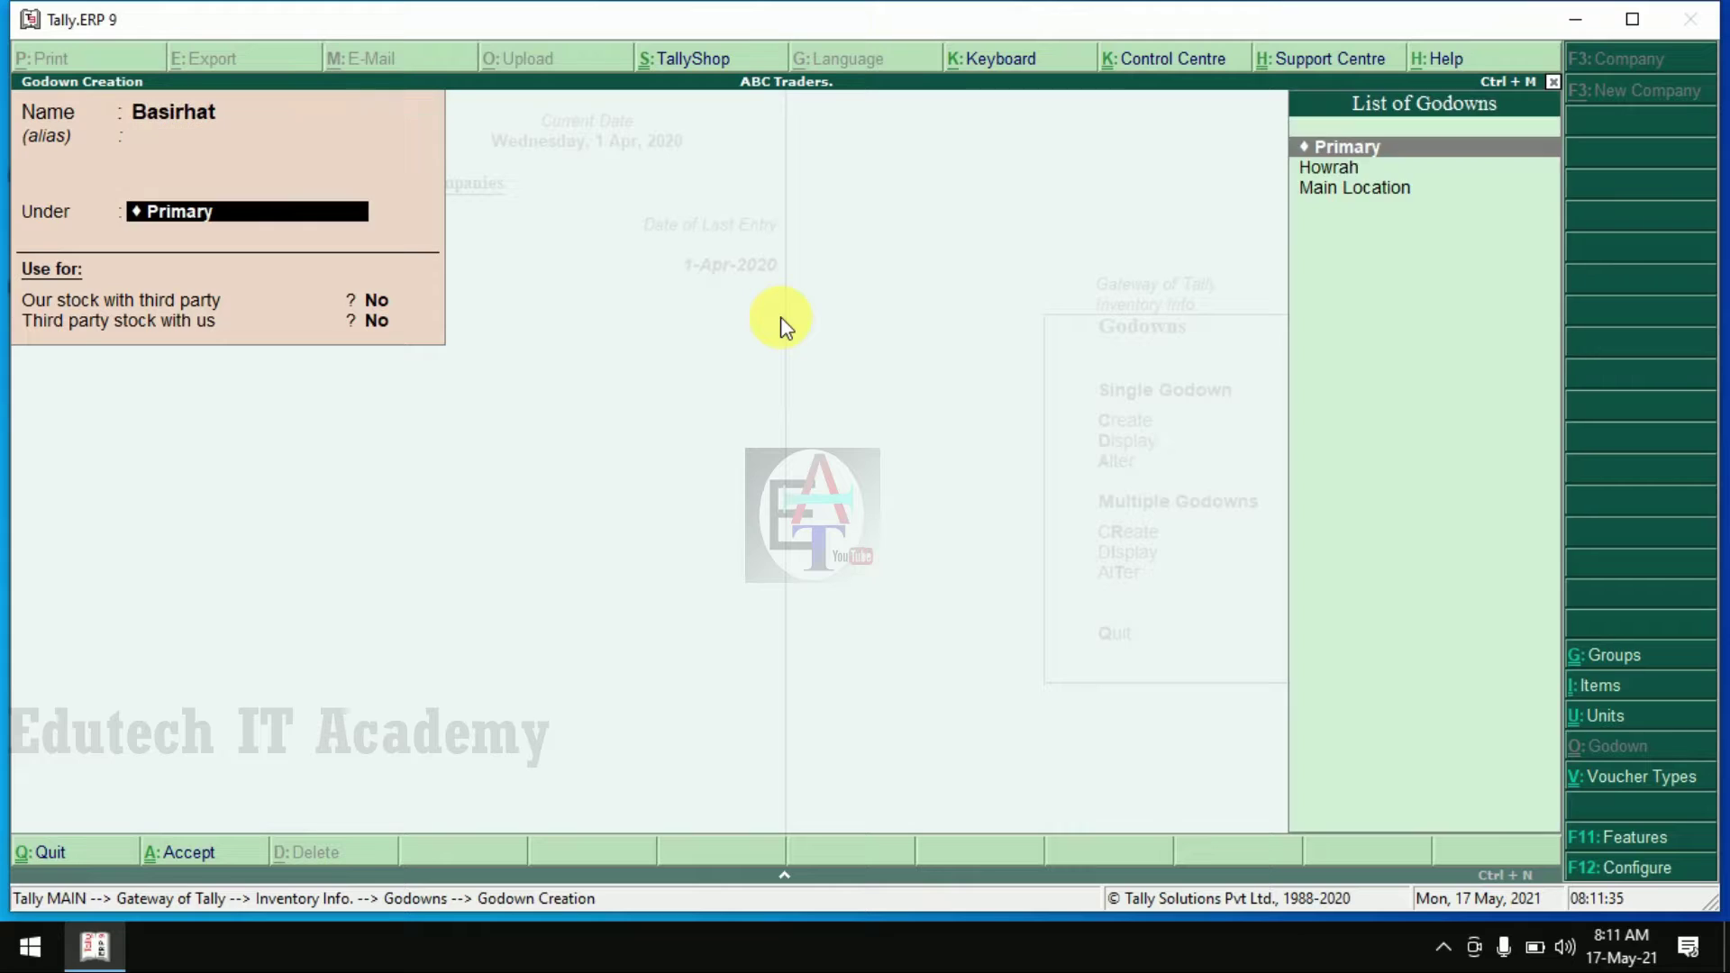
pyautogui.press('Return')
pyautogui.press('Return')
pyautogui.press('Return')
pyautogui.press('Return')
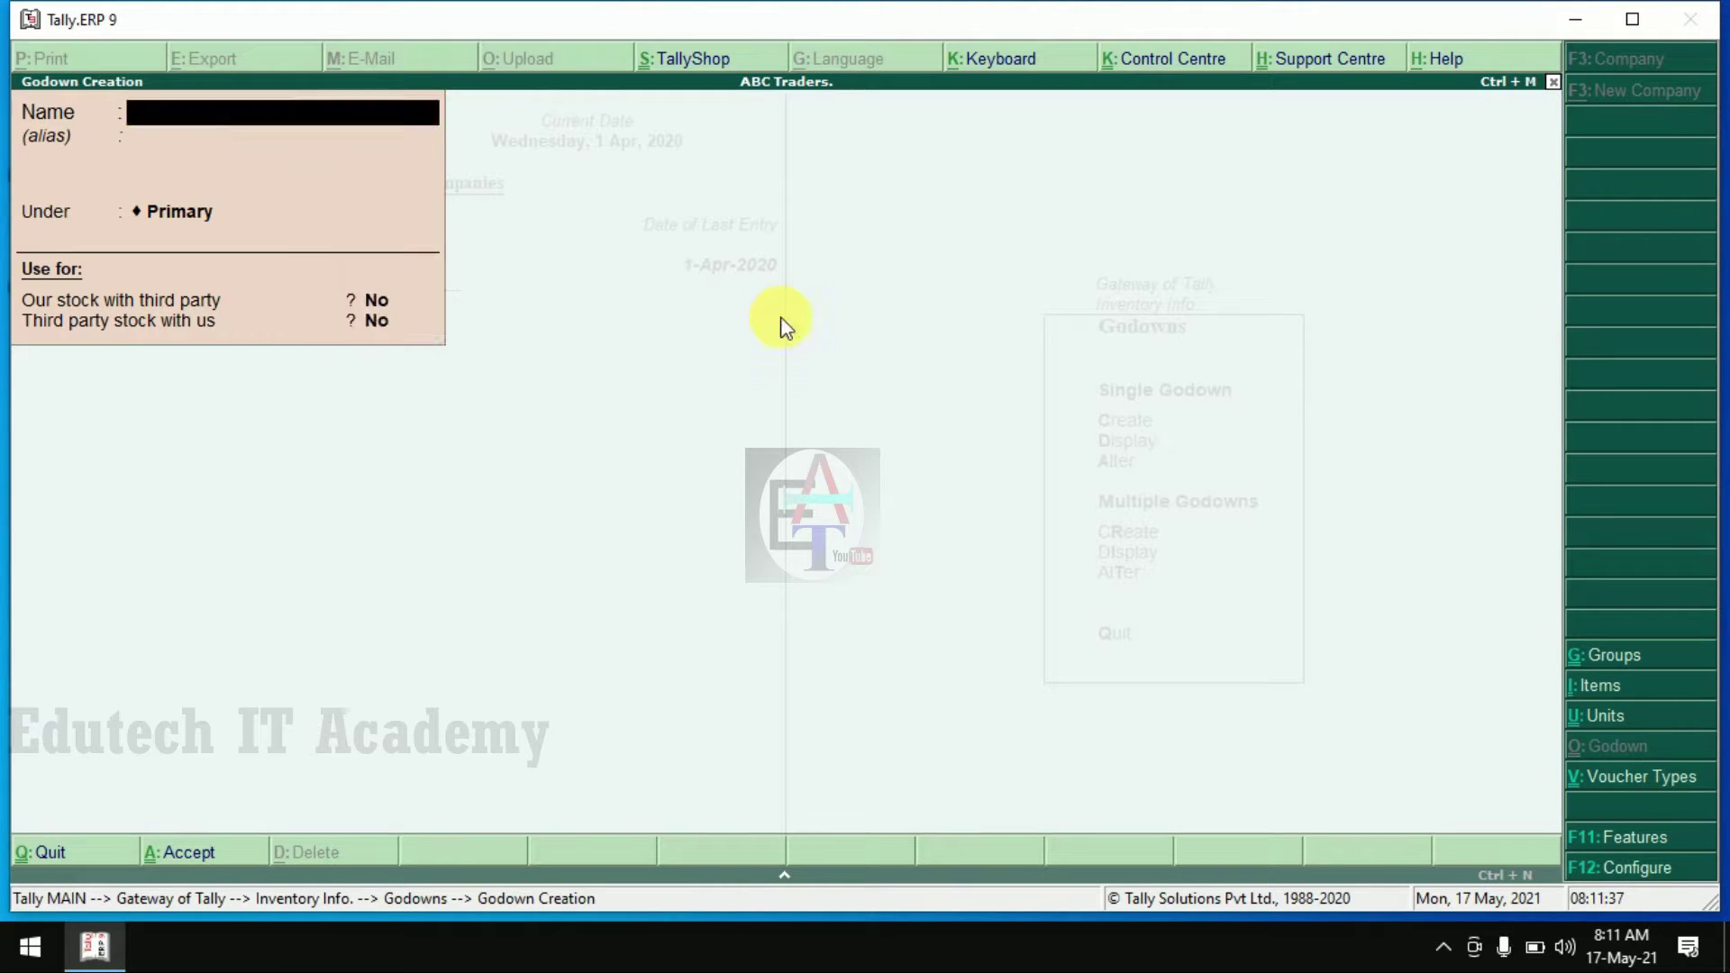
# - Create a godown named Kolkata under Primary, with both third-party stock options set to No
pyautogui.write('Kolkata')
pyautogui.press('Return')
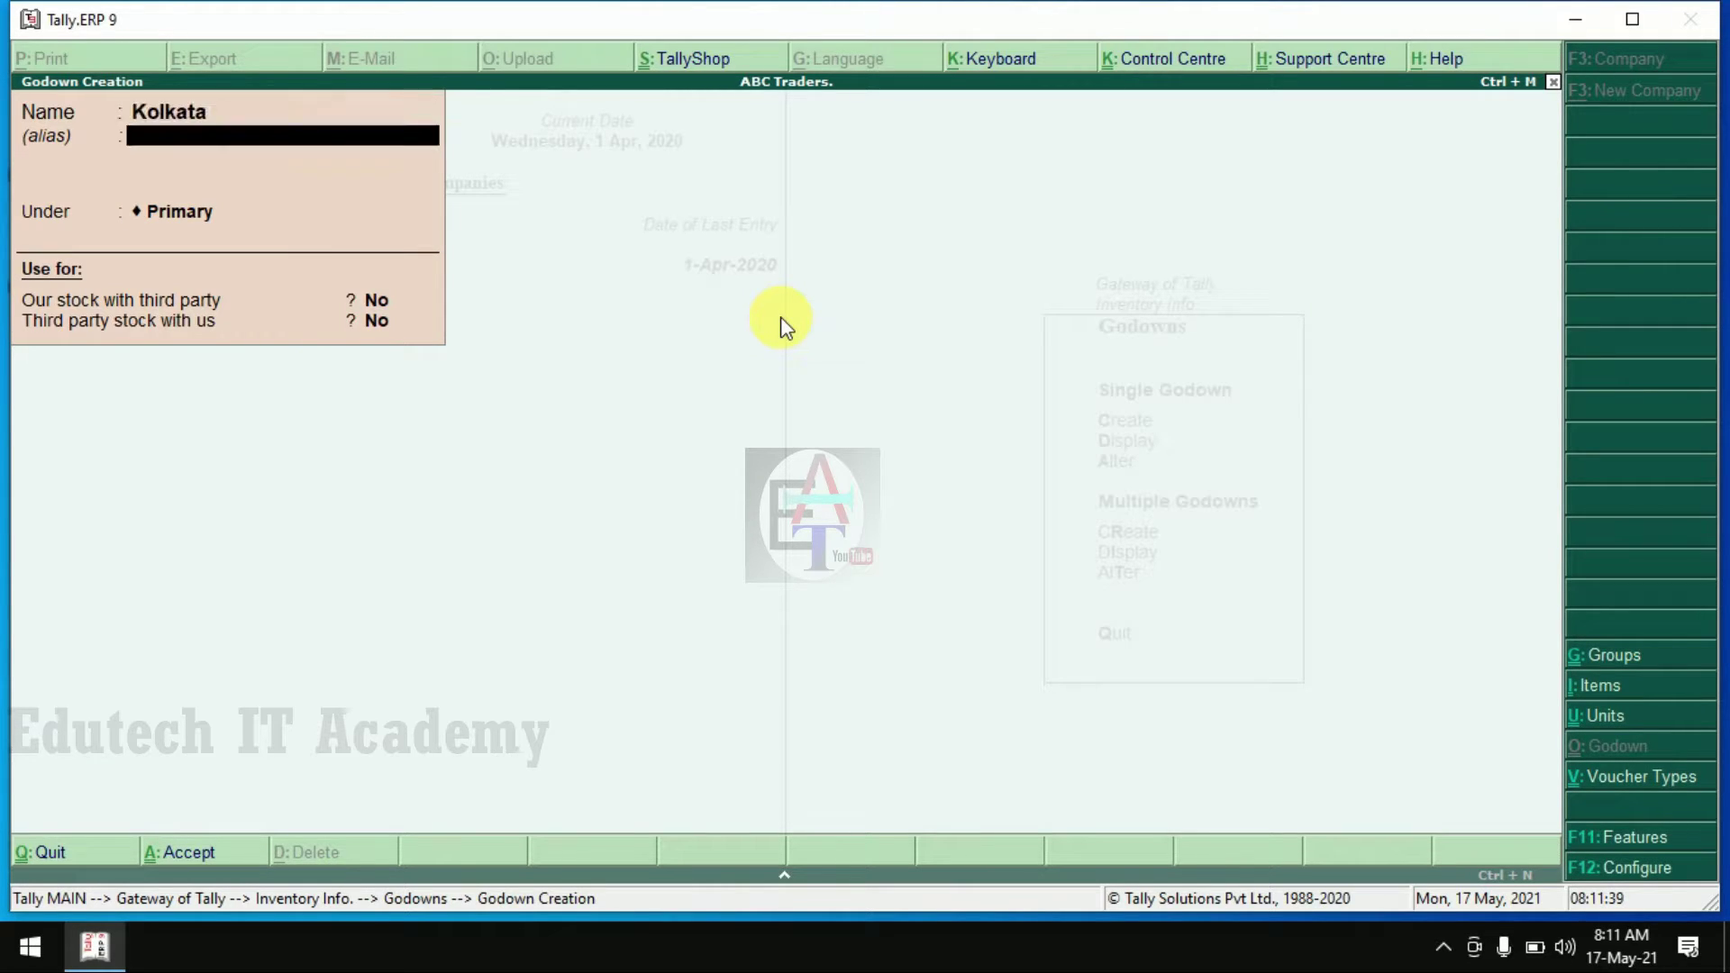
pyautogui.press('Return')
pyautogui.press('Return')
pyautogui.press('Return')
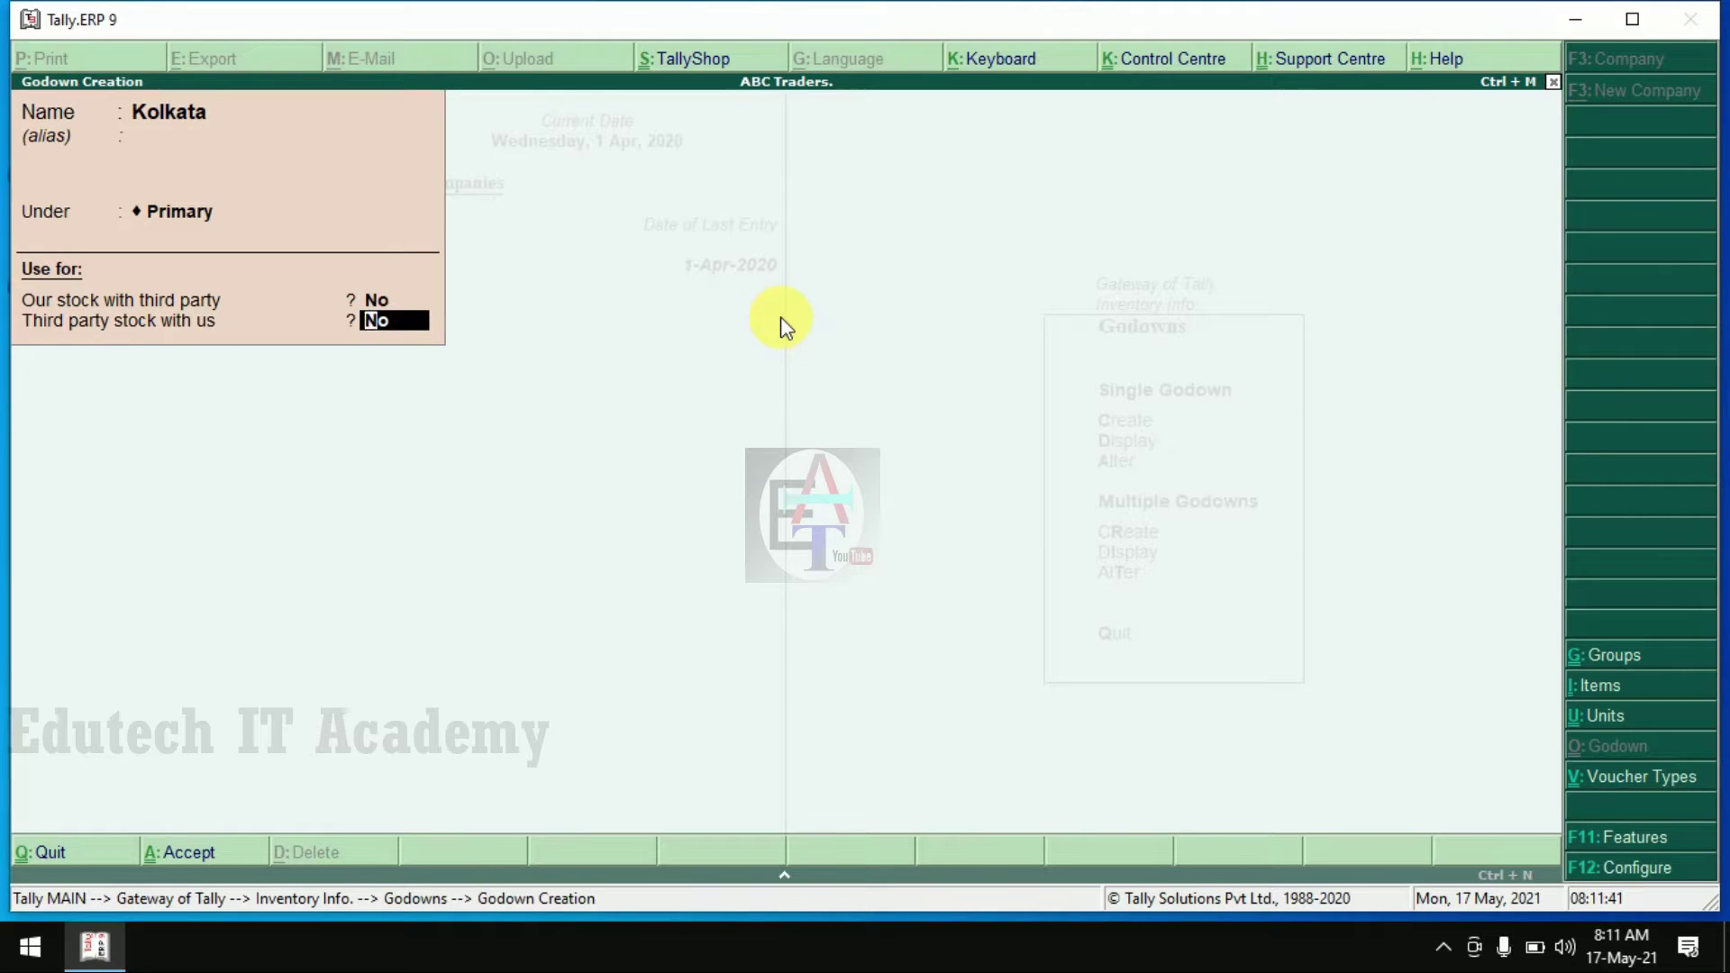
pyautogui.press('Return')
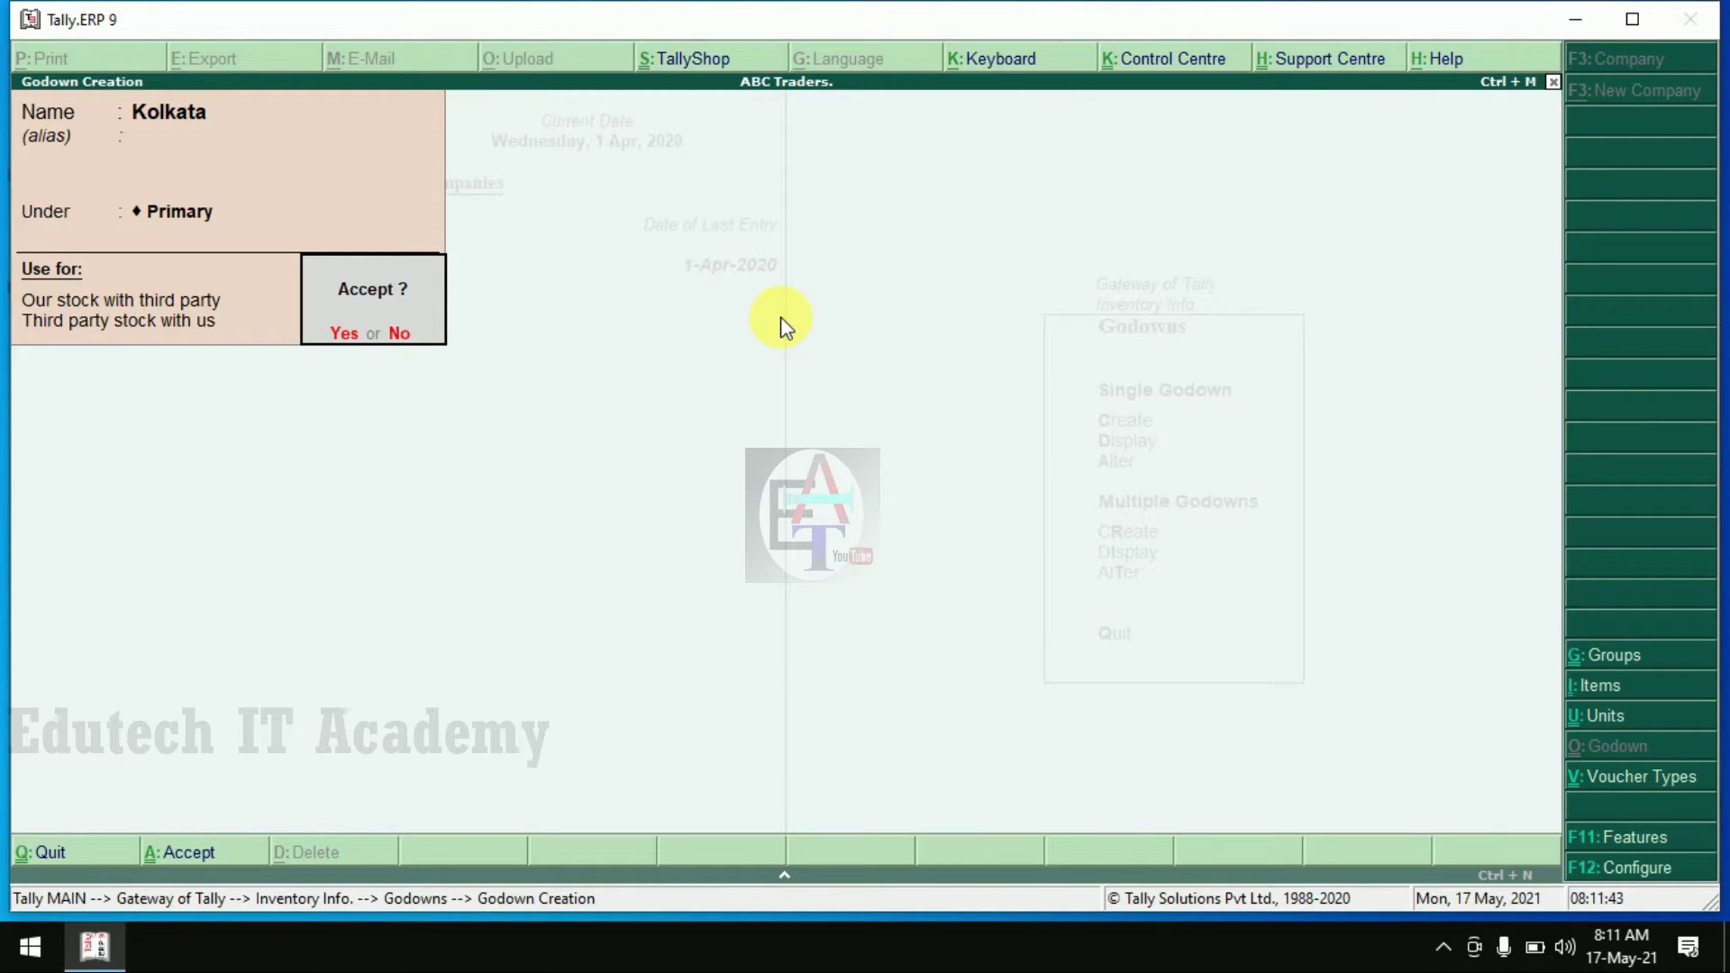
pyautogui.press('Return')
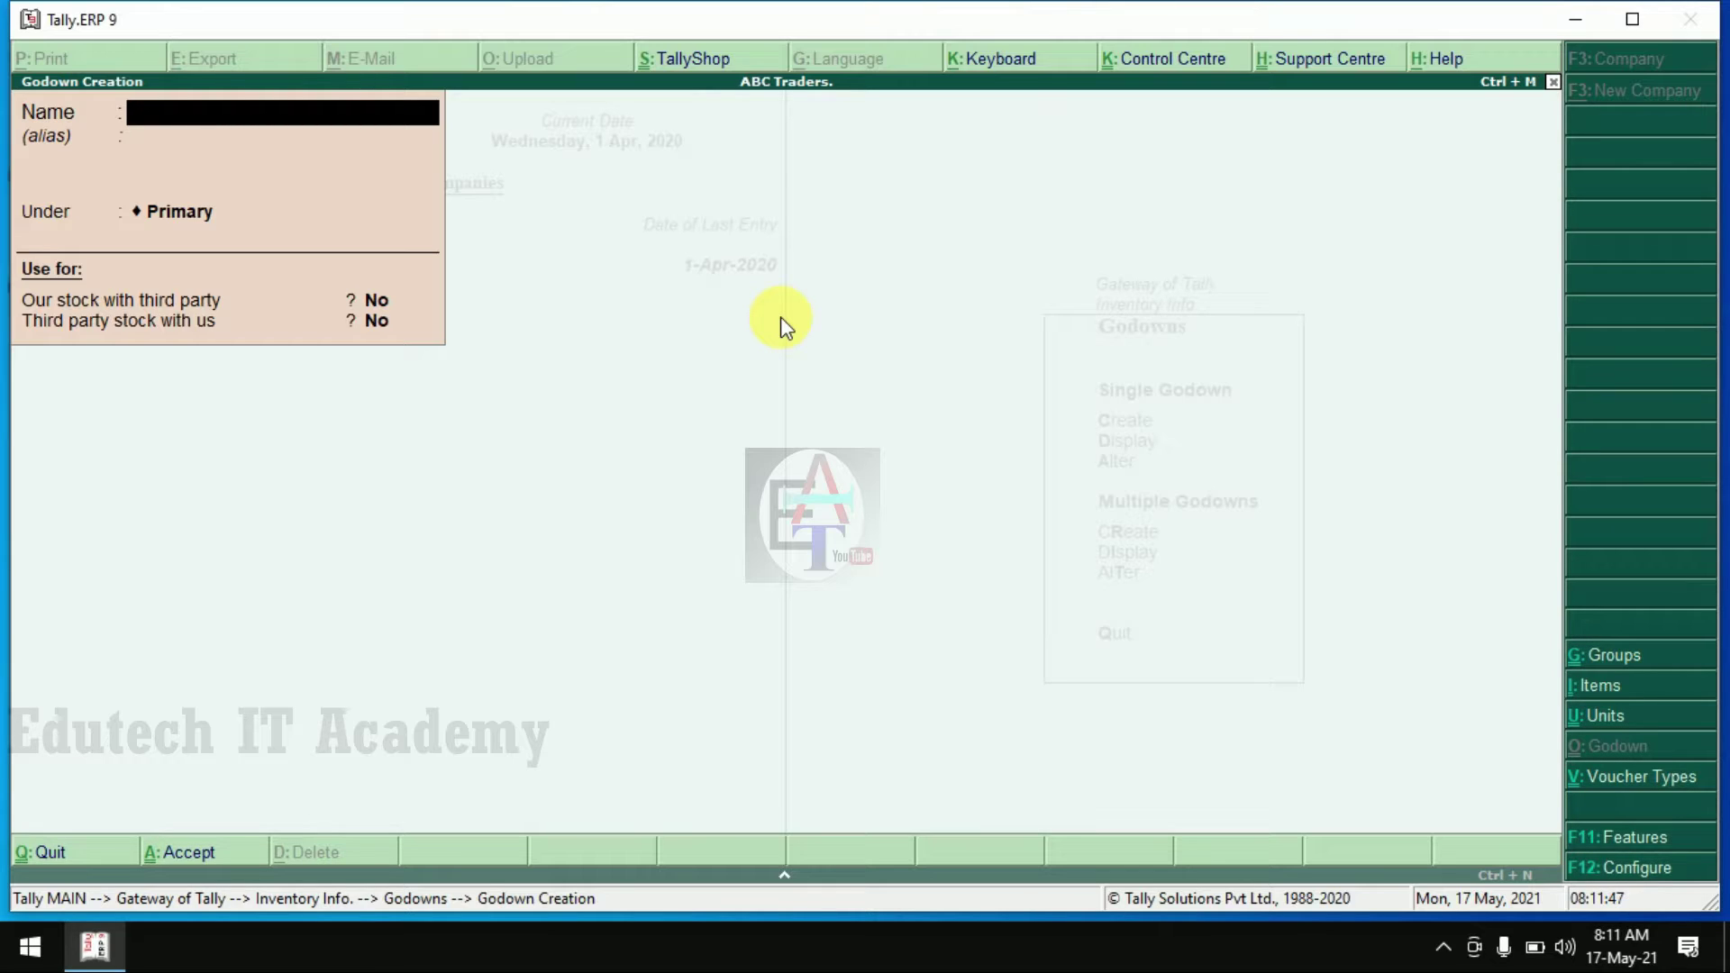
# - Create a godown named Bankura under Primary with both third-party stock options set to No, and leave godown creation
pyautogui.write('Bankura')
pyautogui.press('Return')
pyautogui.press('Return')
pyautogui.press('Return')
pyautogui.press('Return')
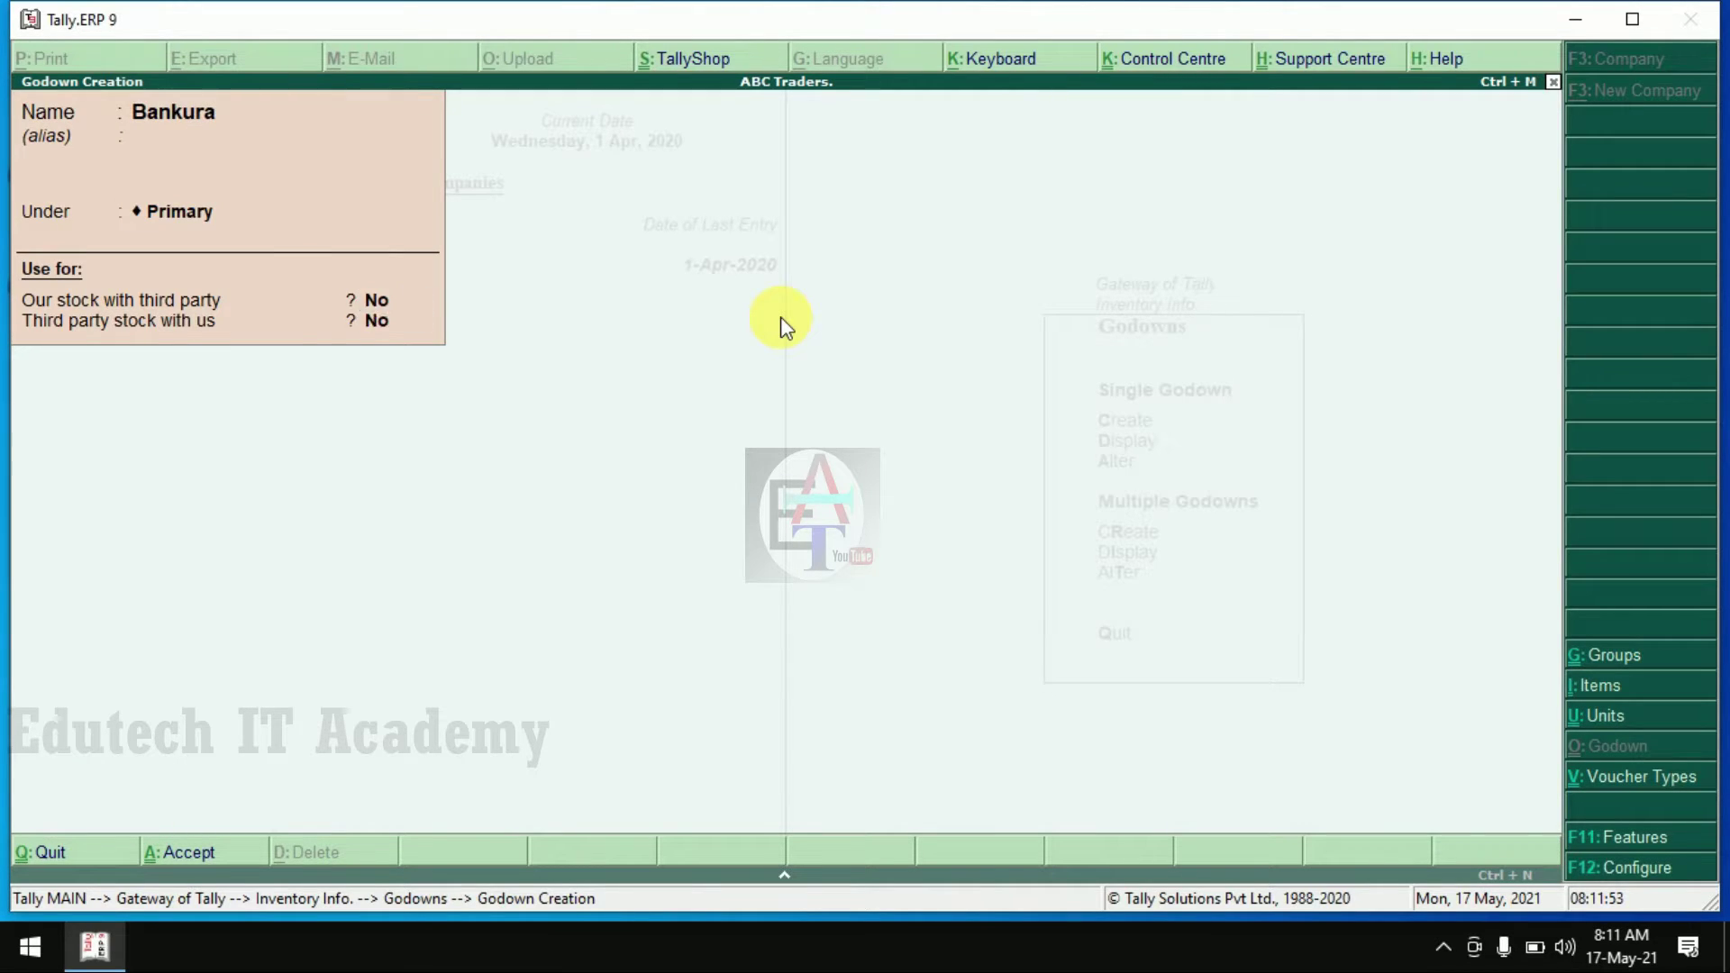
pyautogui.press('Return')
pyautogui.press('Return')
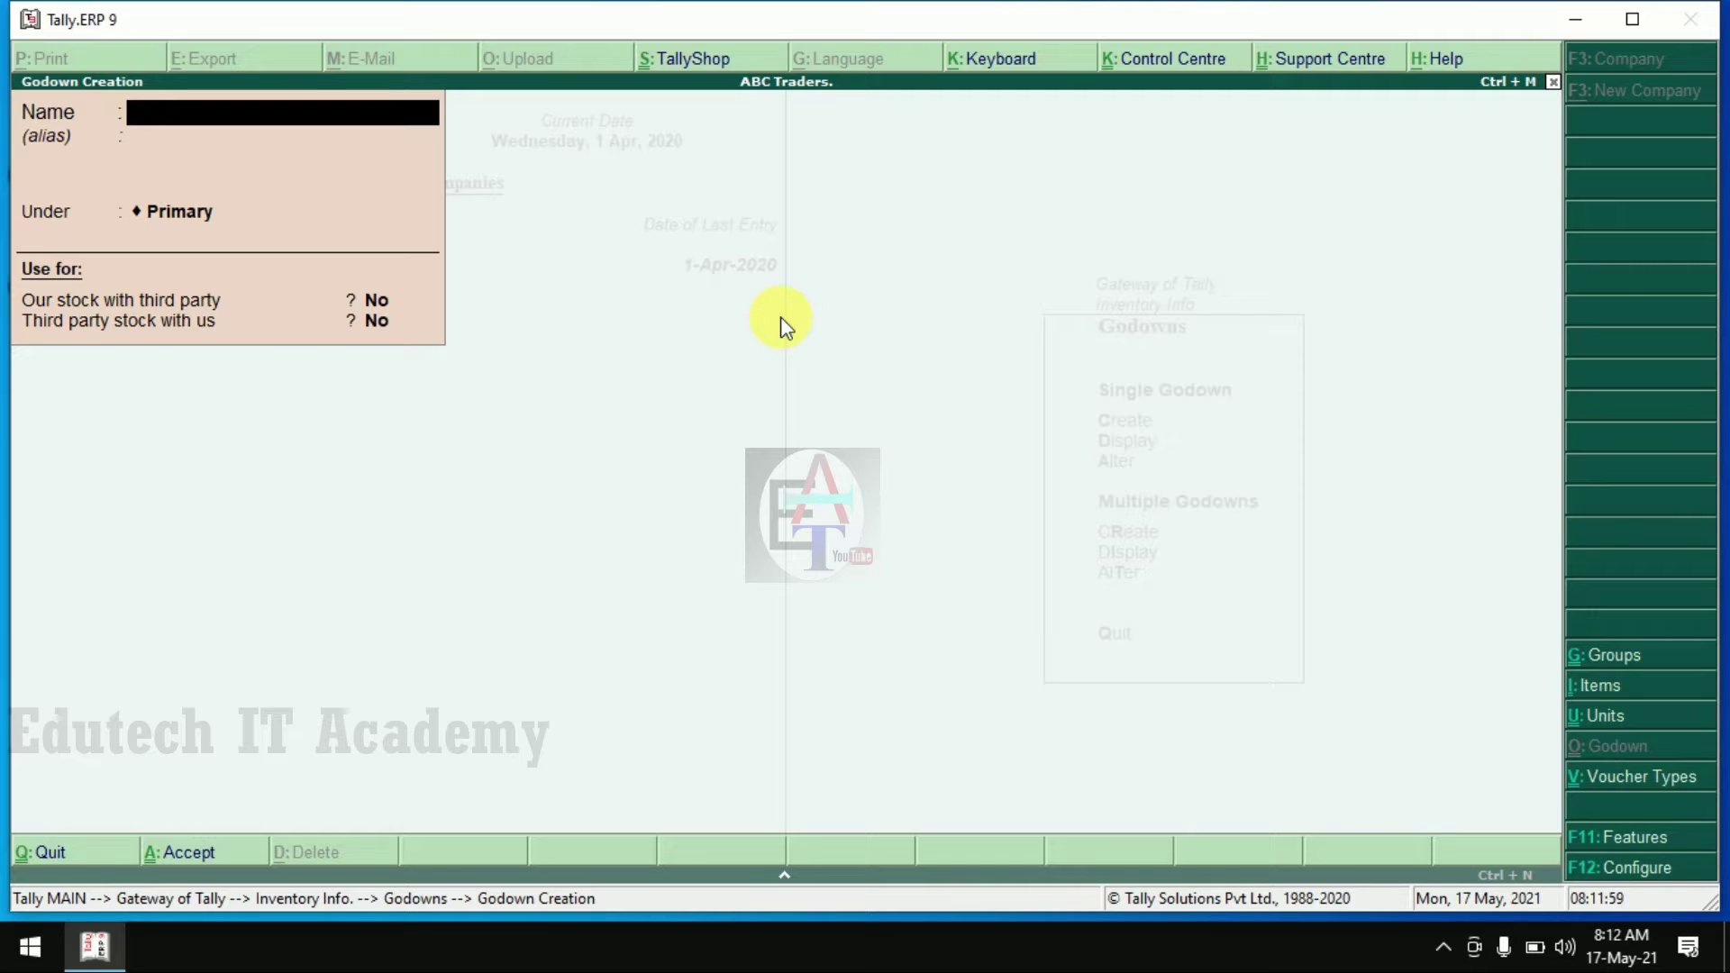
pyautogui.press('Escape')
pyautogui.press('Return')
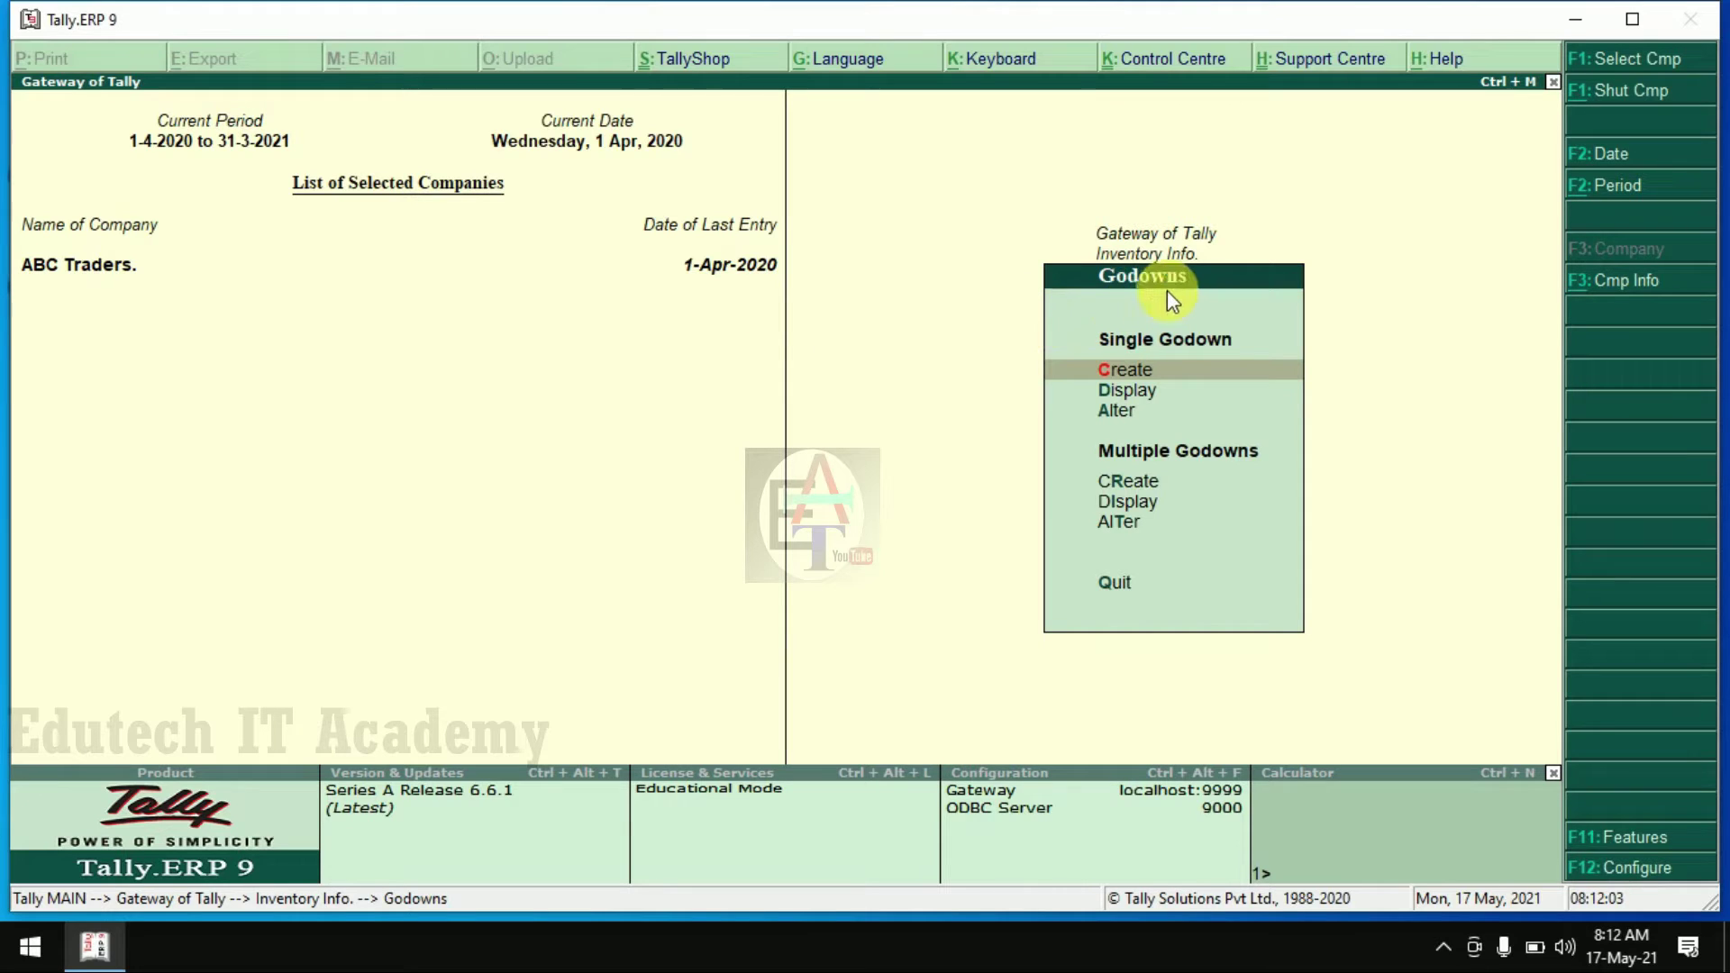
# - Display the list of single godowns and look through its entries to review the newly created locations
pyautogui.press('Down')
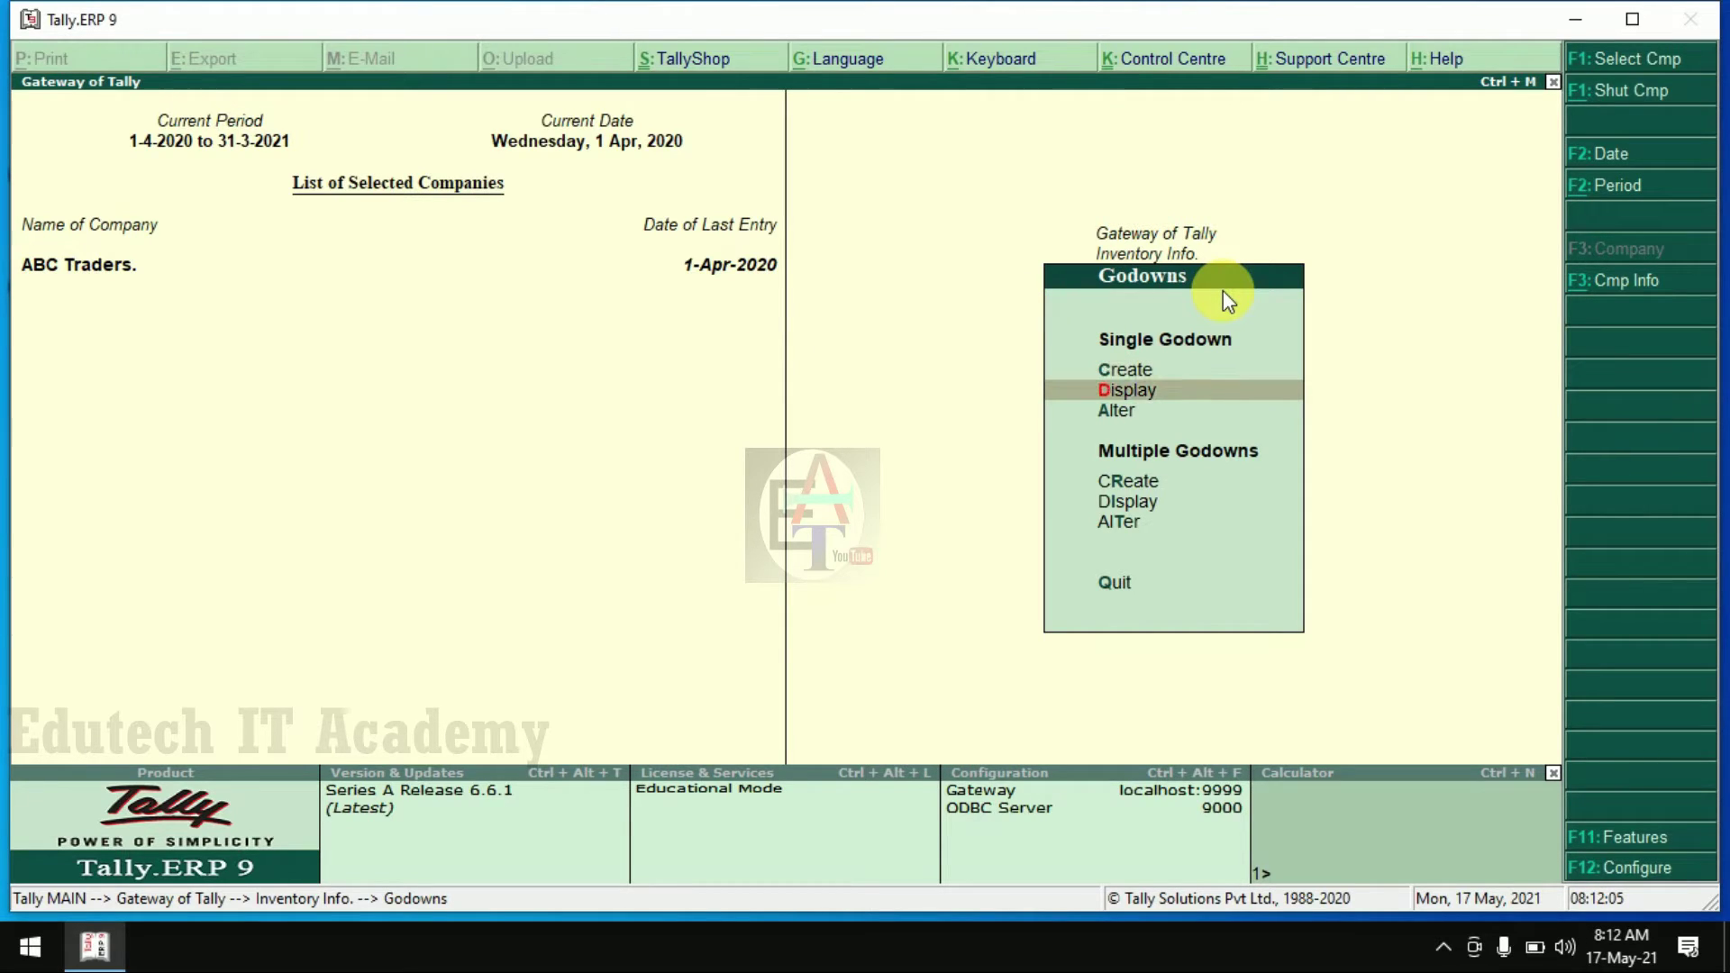
pyautogui.press('Return')
pyautogui.press('Down')
pyautogui.press('Down')
pyautogui.press('Down')
pyautogui.press('Down')
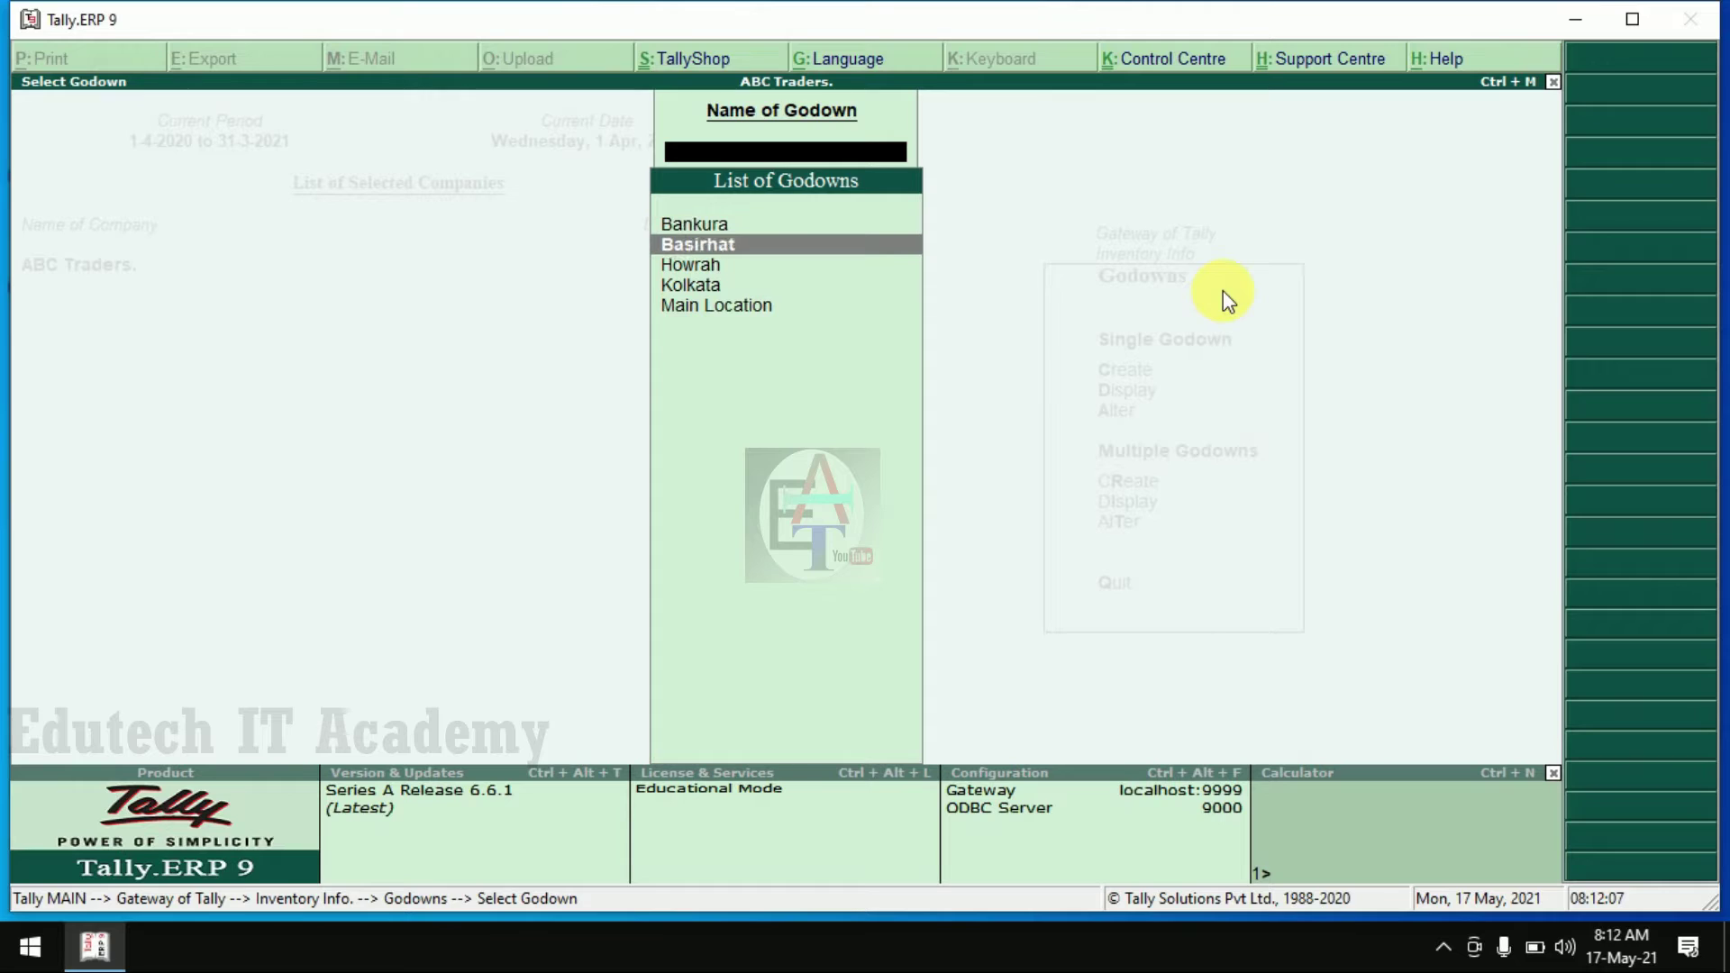
pyautogui.press('Up')
pyautogui.press('Up')
pyautogui.press('Up')
pyautogui.press('Up')
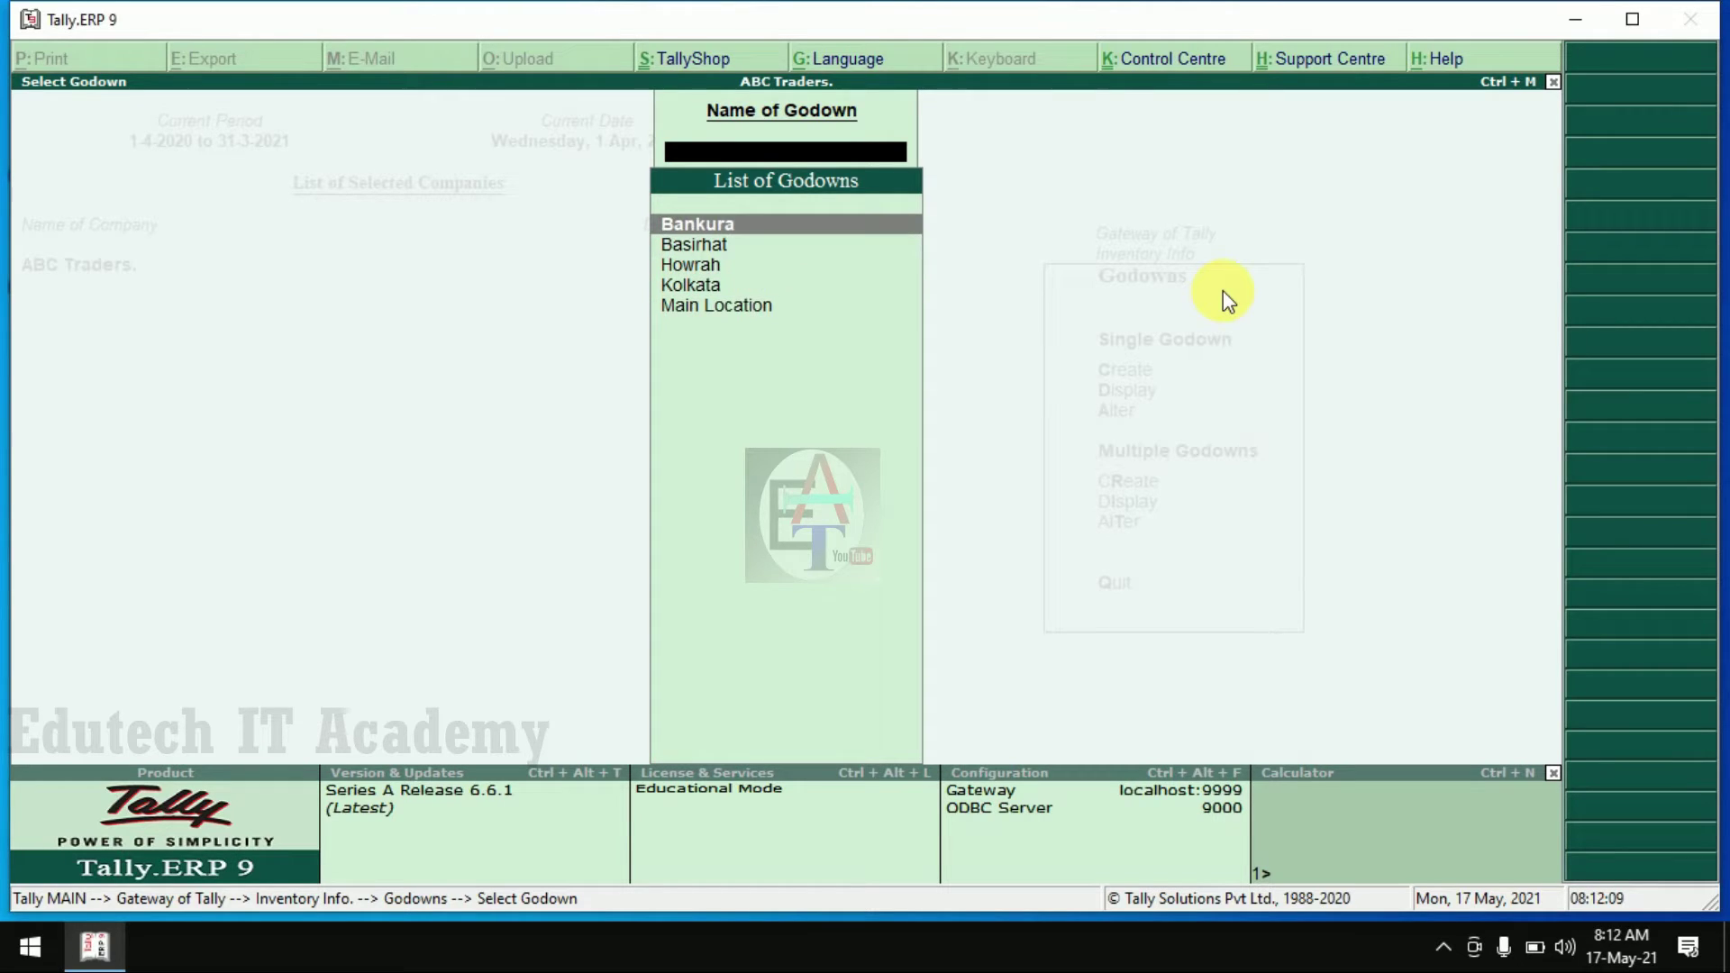
pyautogui.press('Down')
pyautogui.press('Down')
pyautogui.press('Down')
pyautogui.press('Down')
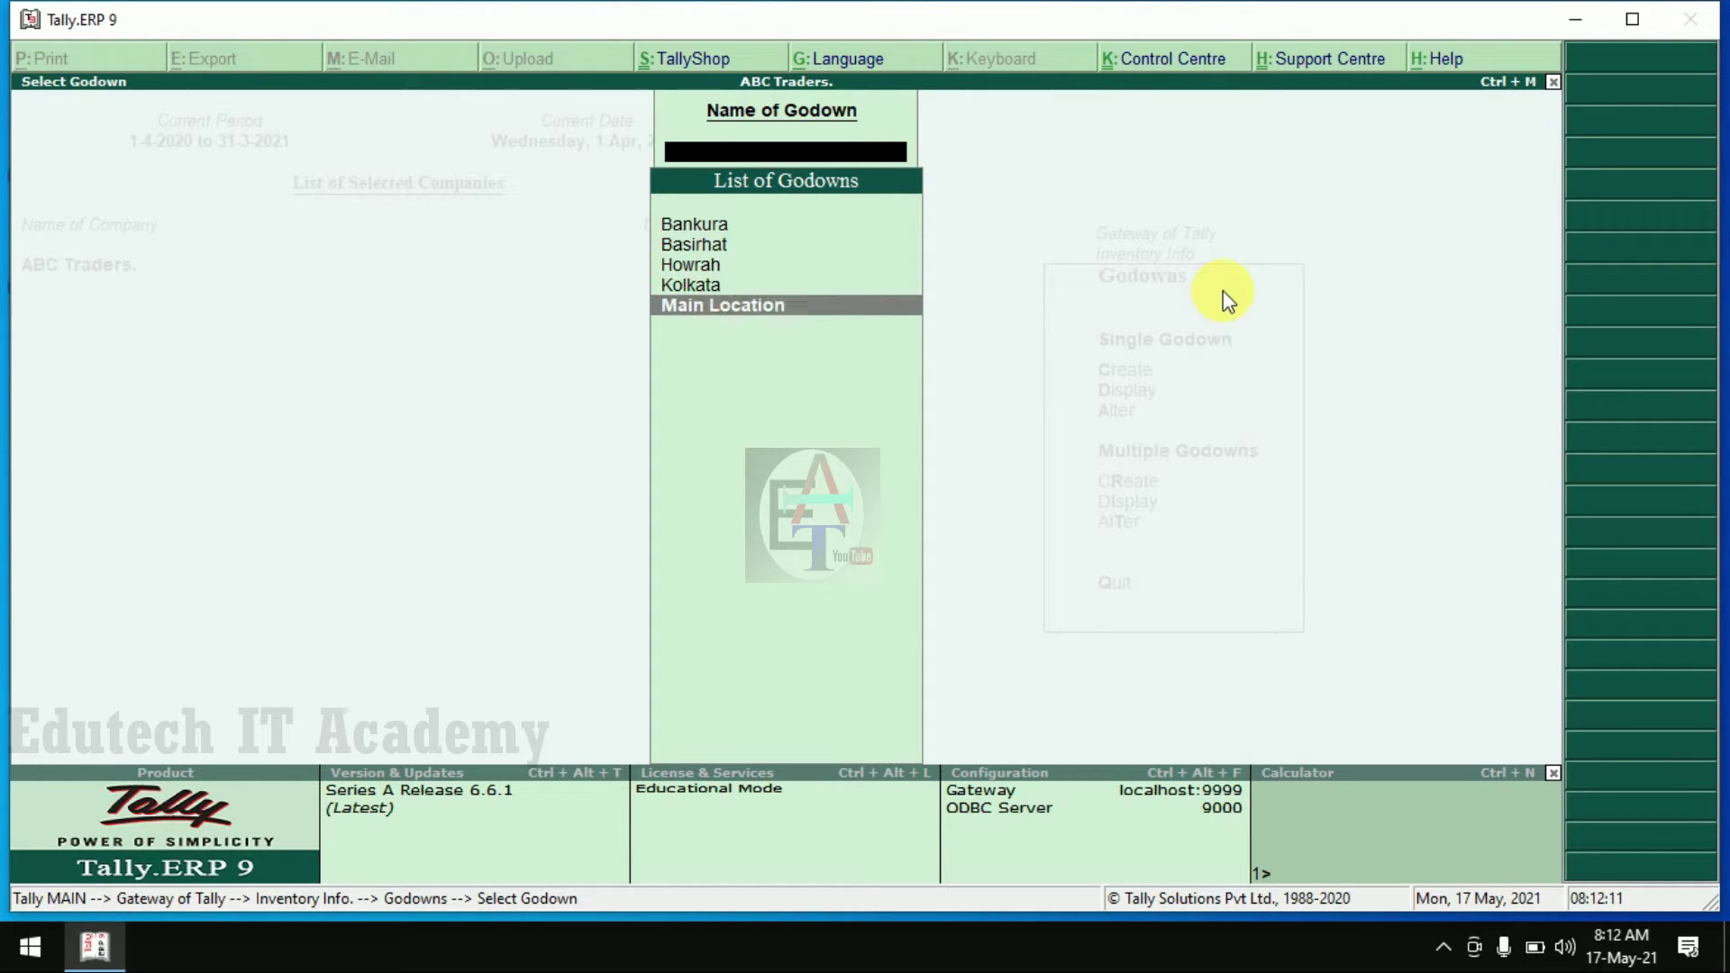
pyautogui.press('F6')
pyautogui.press('Up')
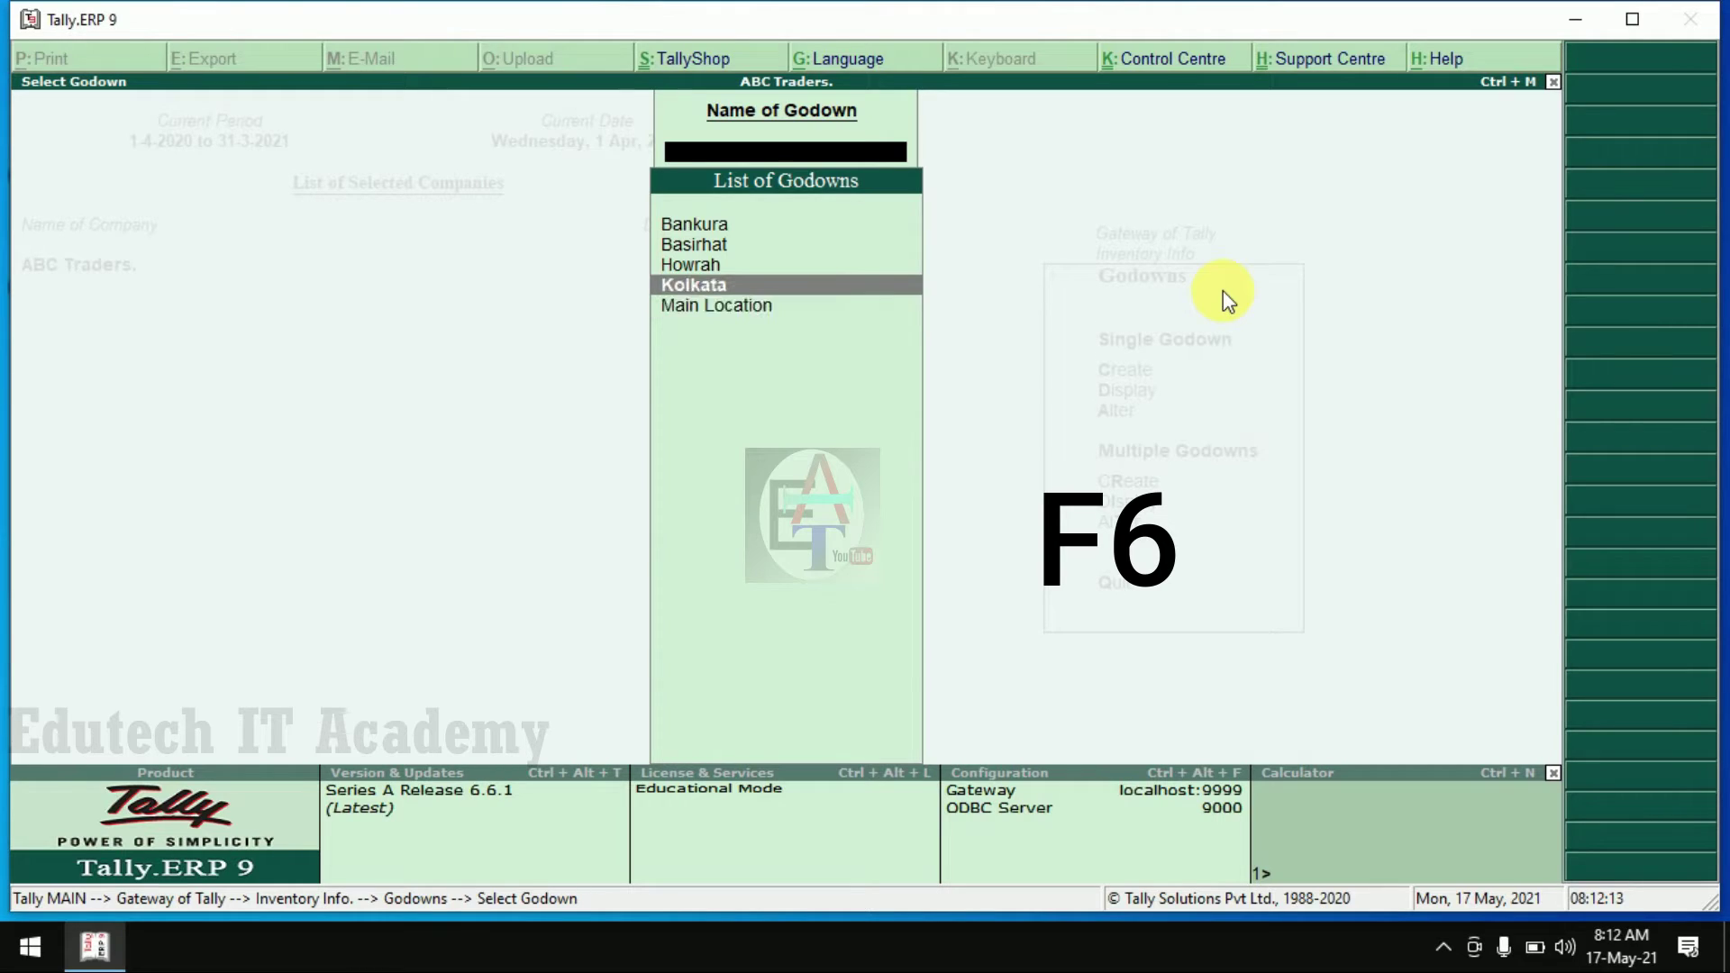
pyautogui.press('Down')
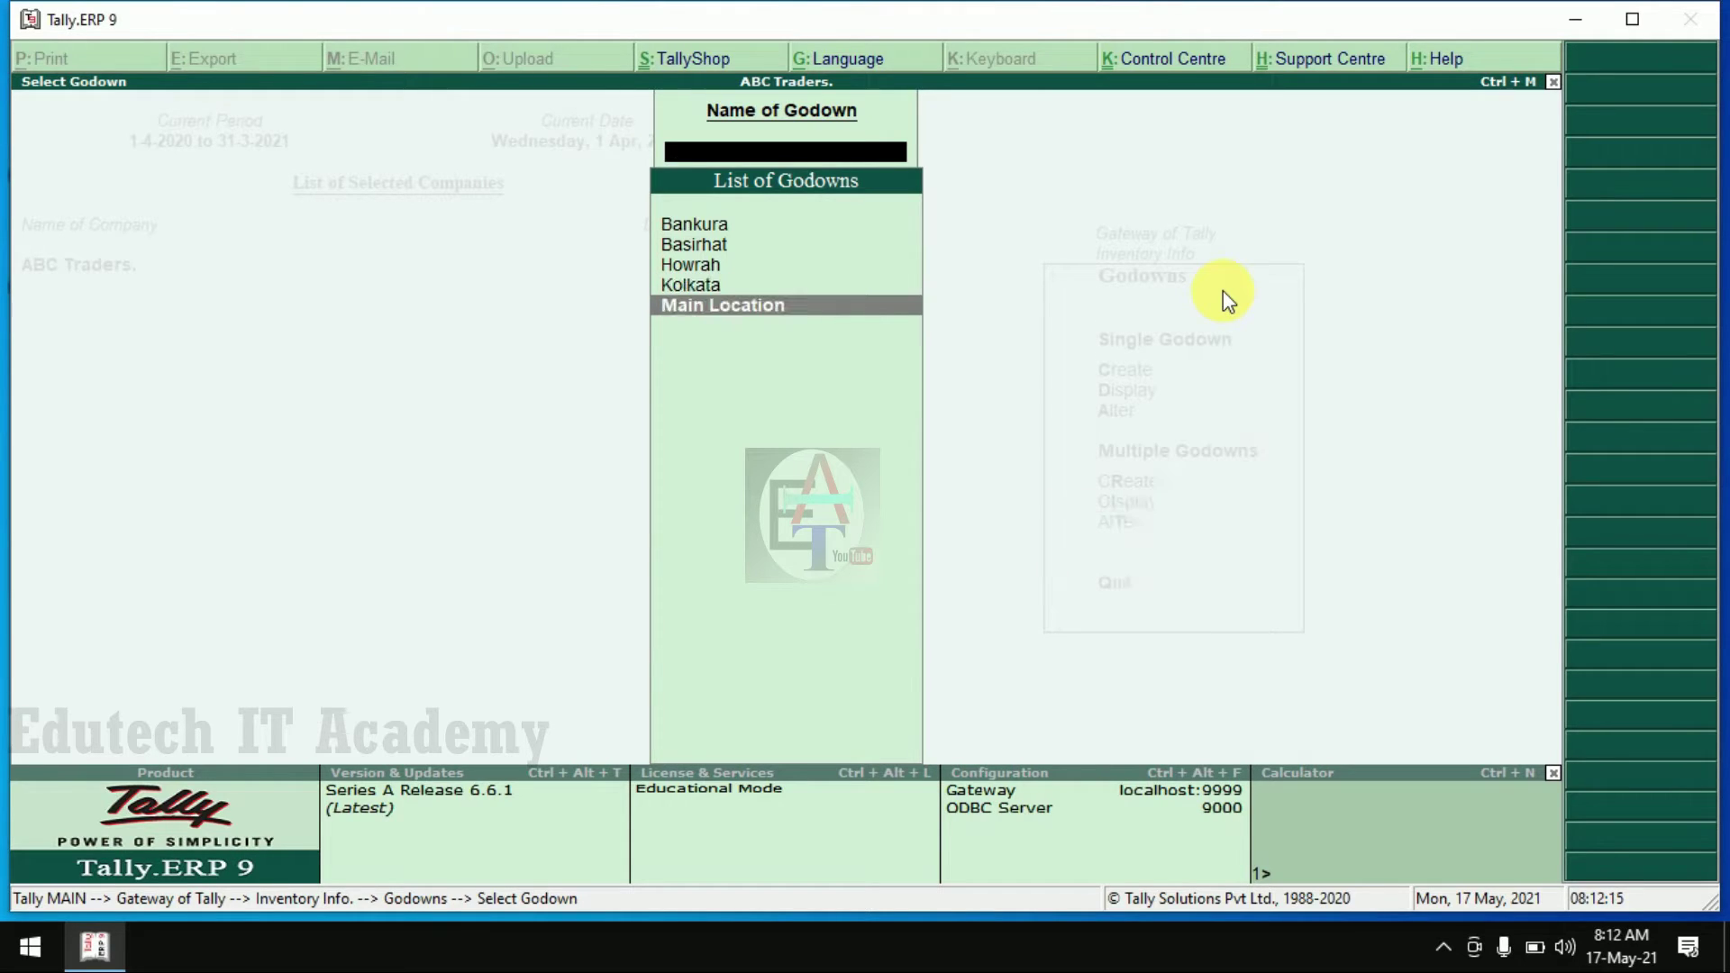
# - Display the details of the Howrah godown, and leave the godown display
pyautogui.press('Up')
pyautogui.press('Up')
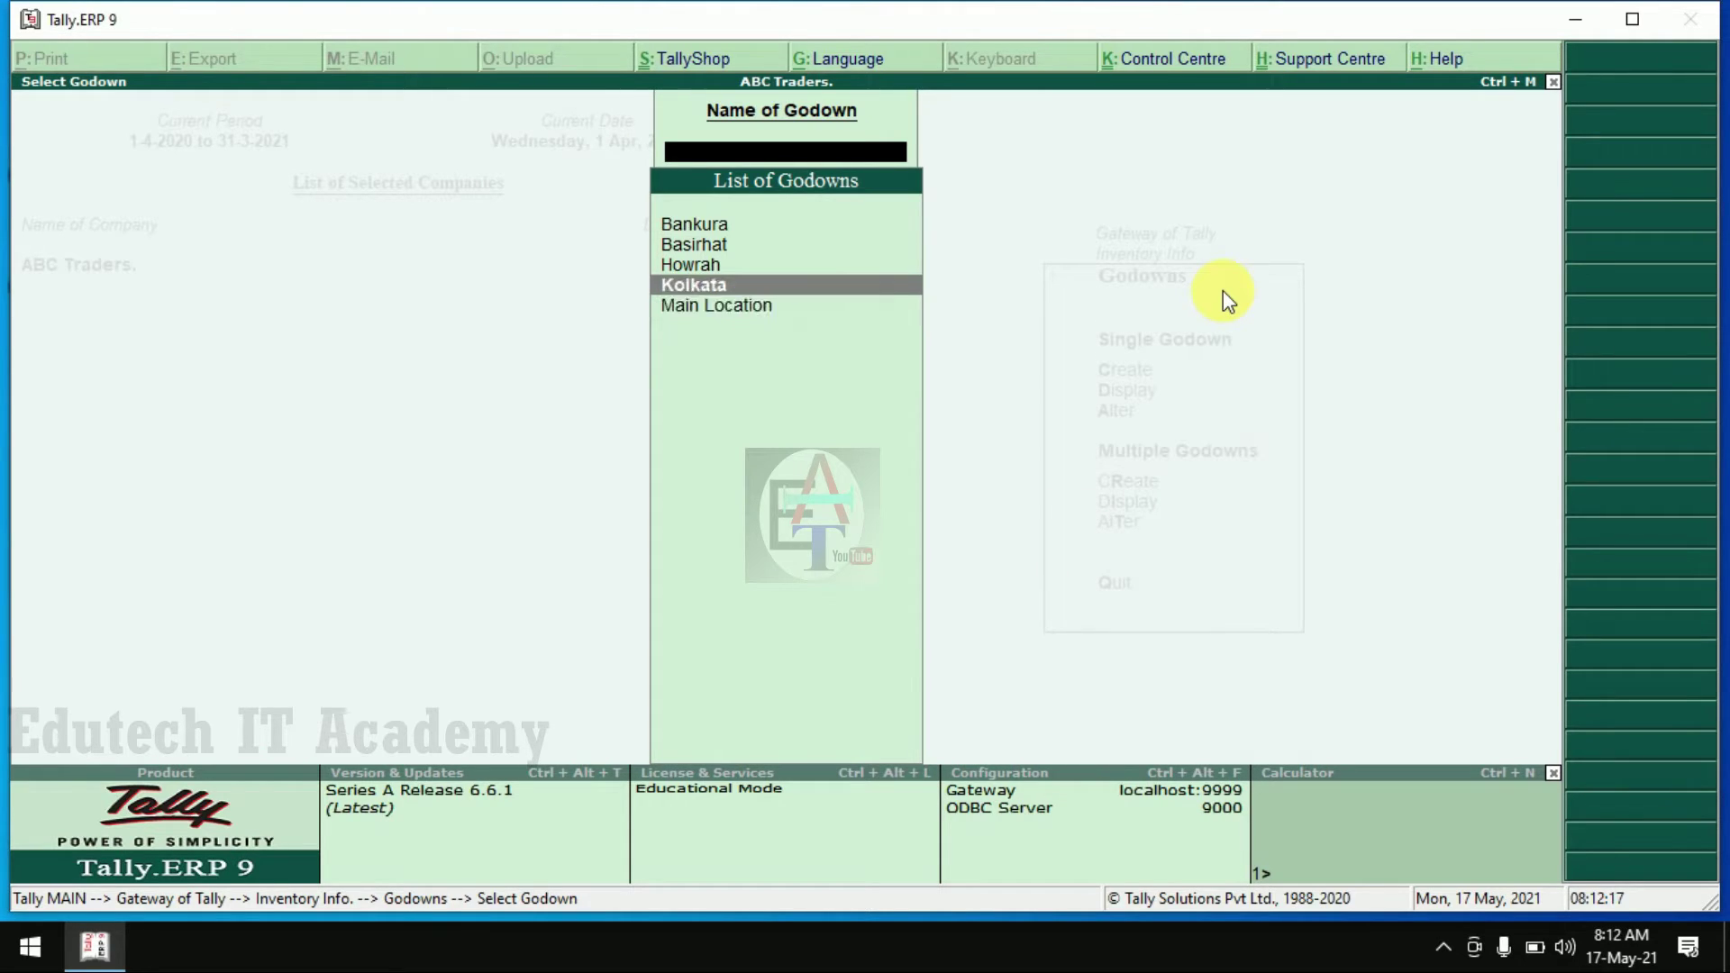
pyautogui.press('Return')
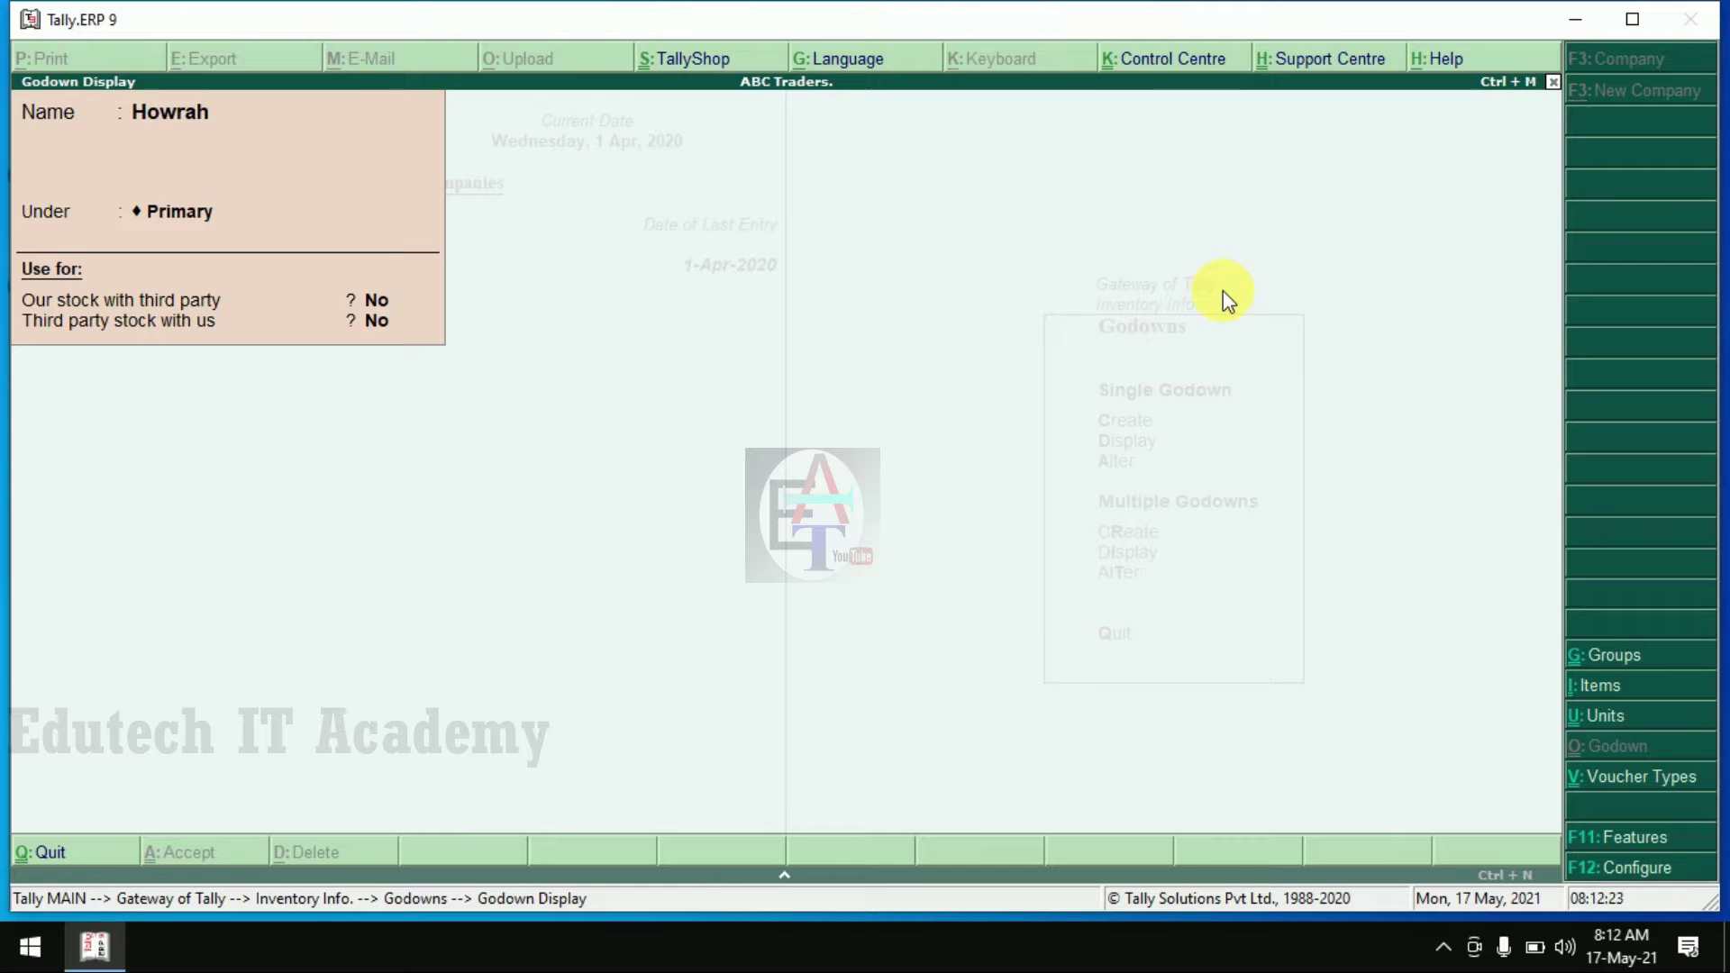
pyautogui.press('Escape')
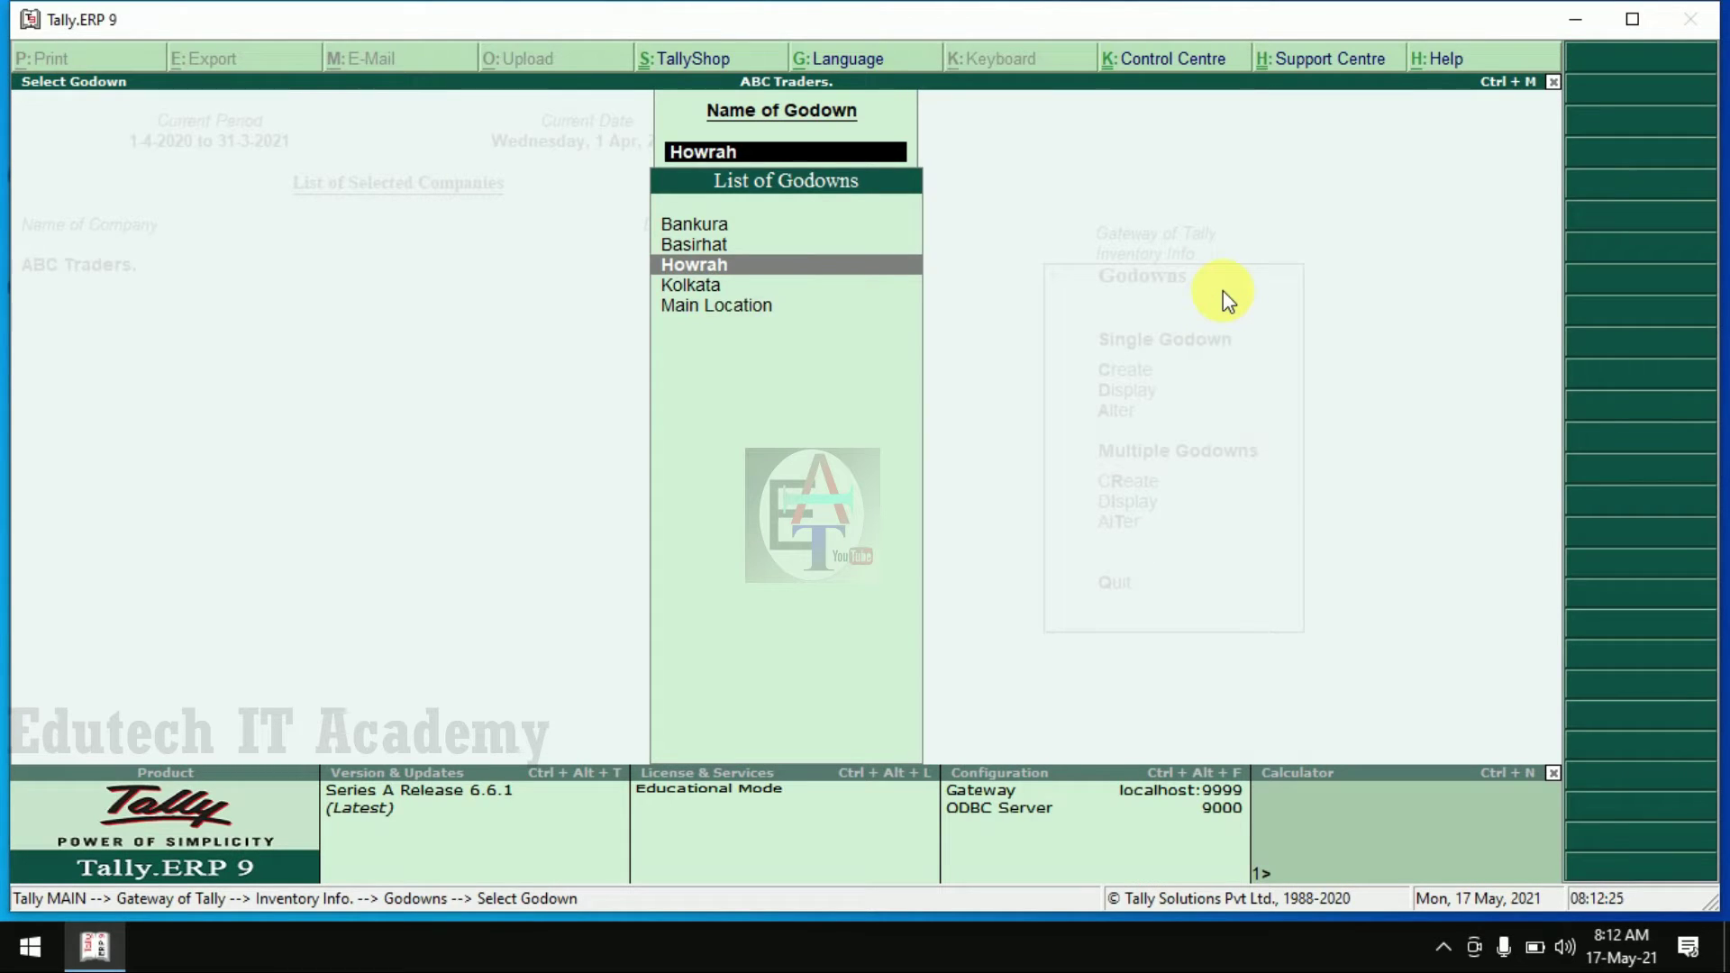
pyautogui.press('Escape')
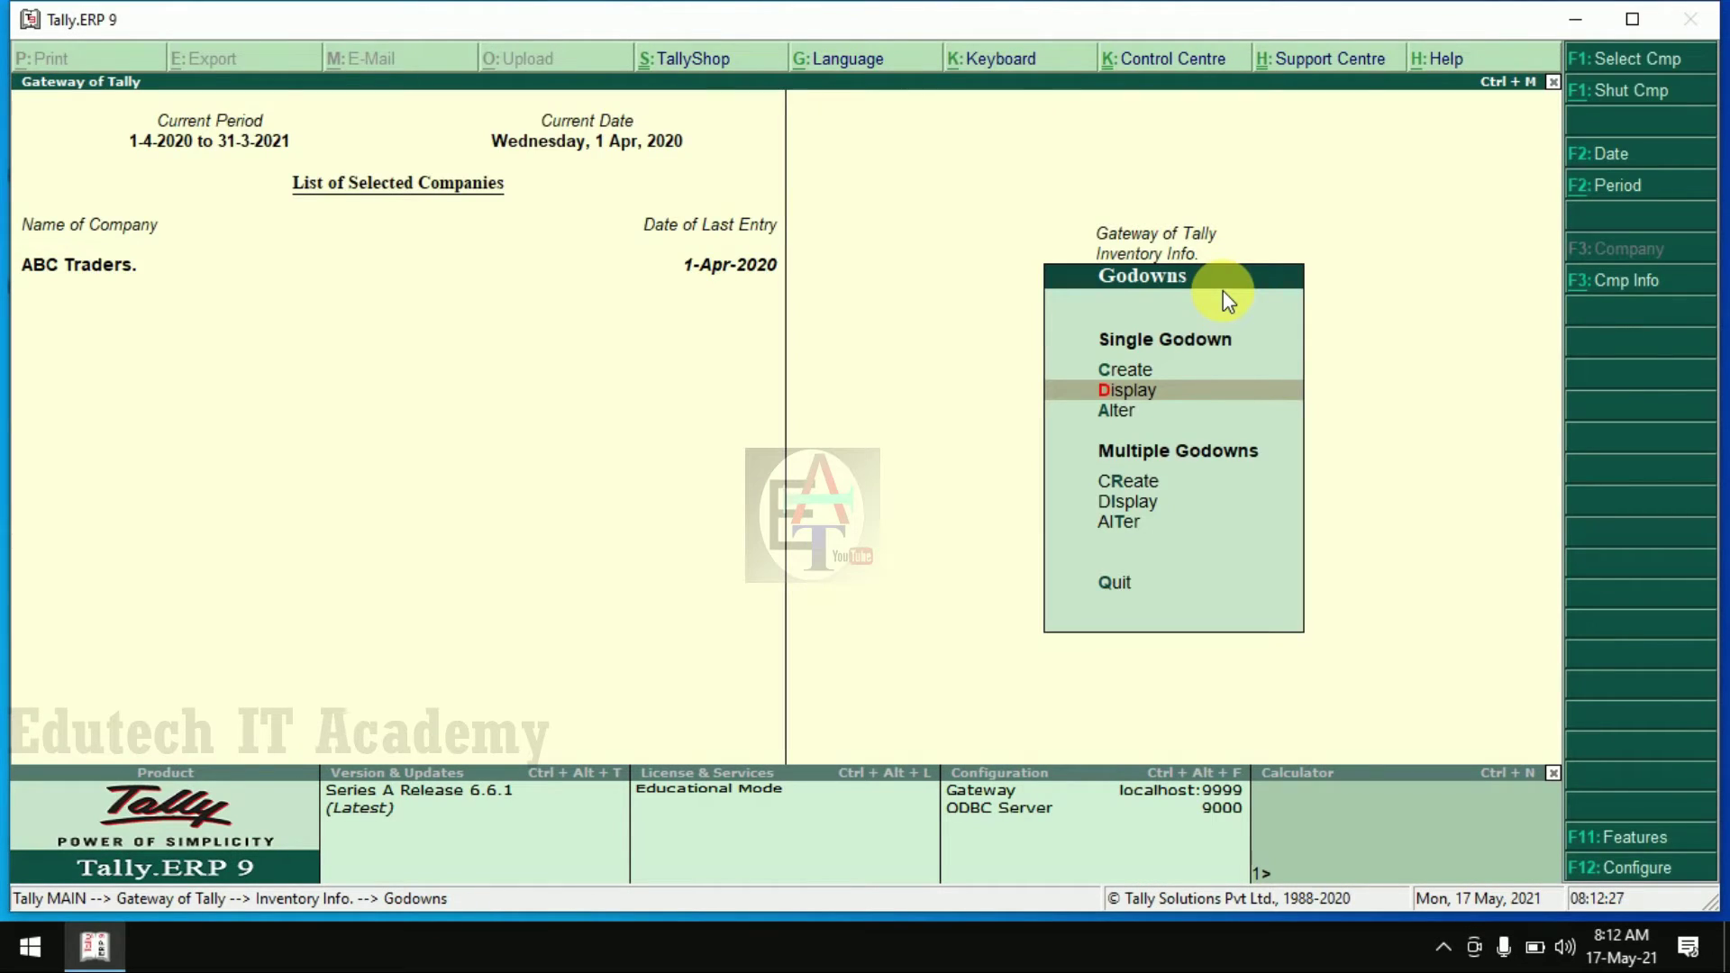
# - Alter the single godown Kolkata by renaming it Bardhwan, keep its other settings, and accept the change
pyautogui.press('Down')
pyautogui.press('Return')
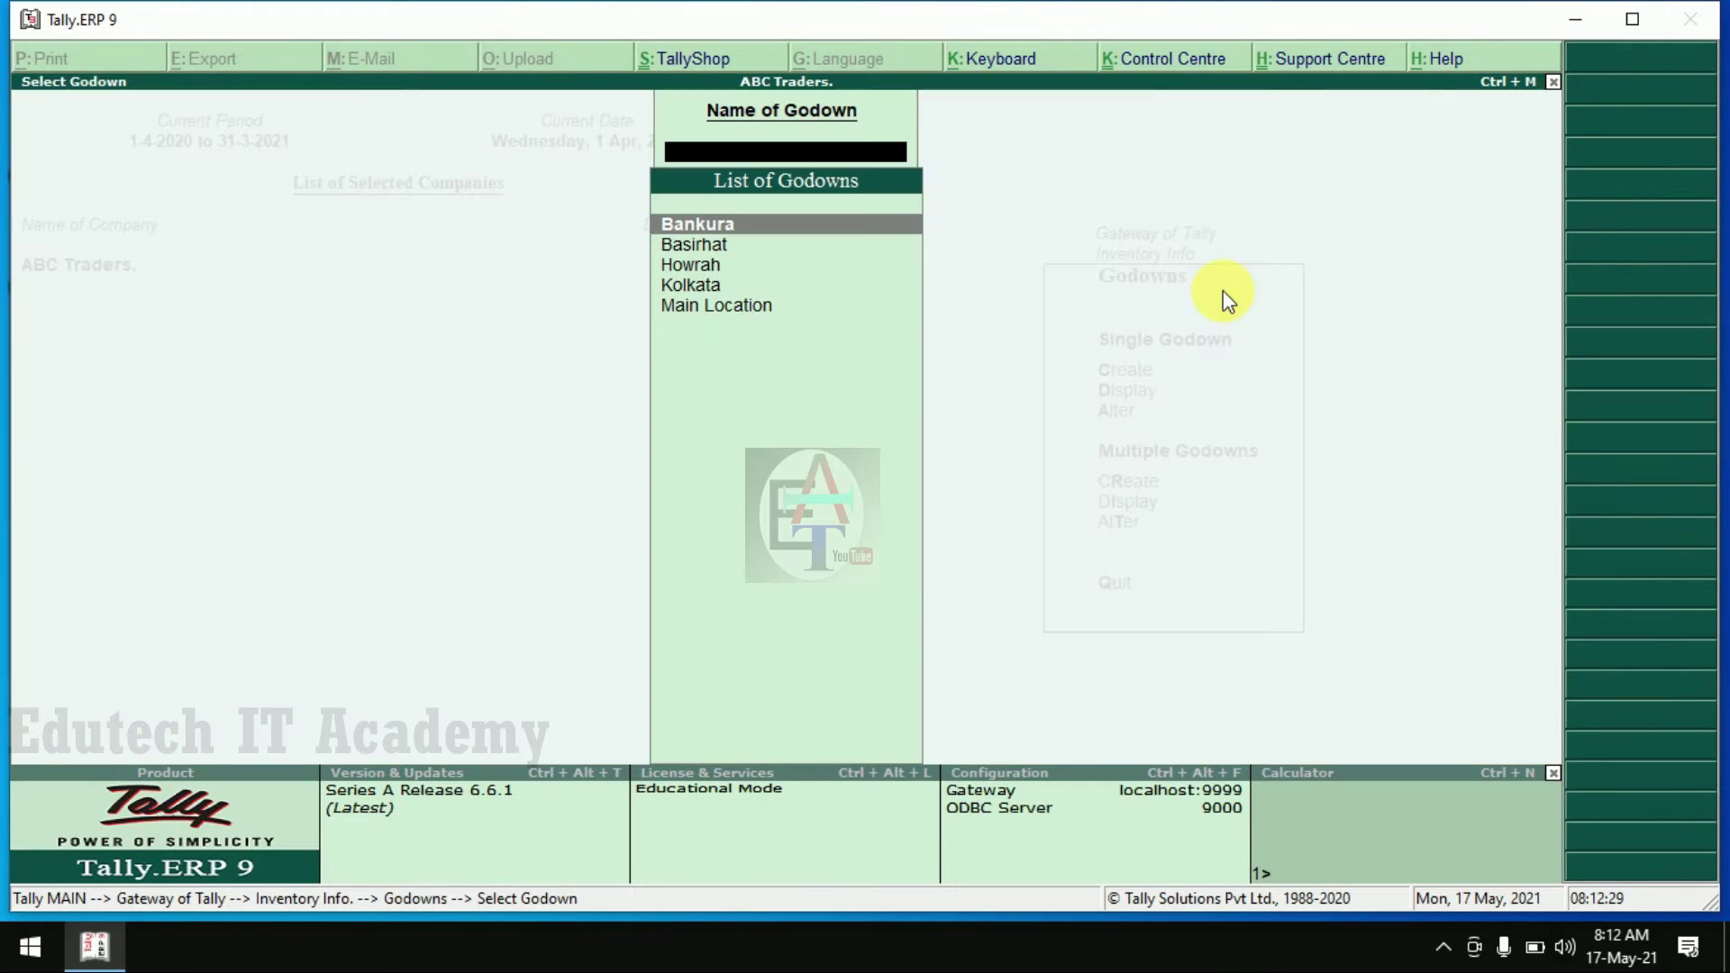
pyautogui.press('Down')
pyautogui.press('Down')
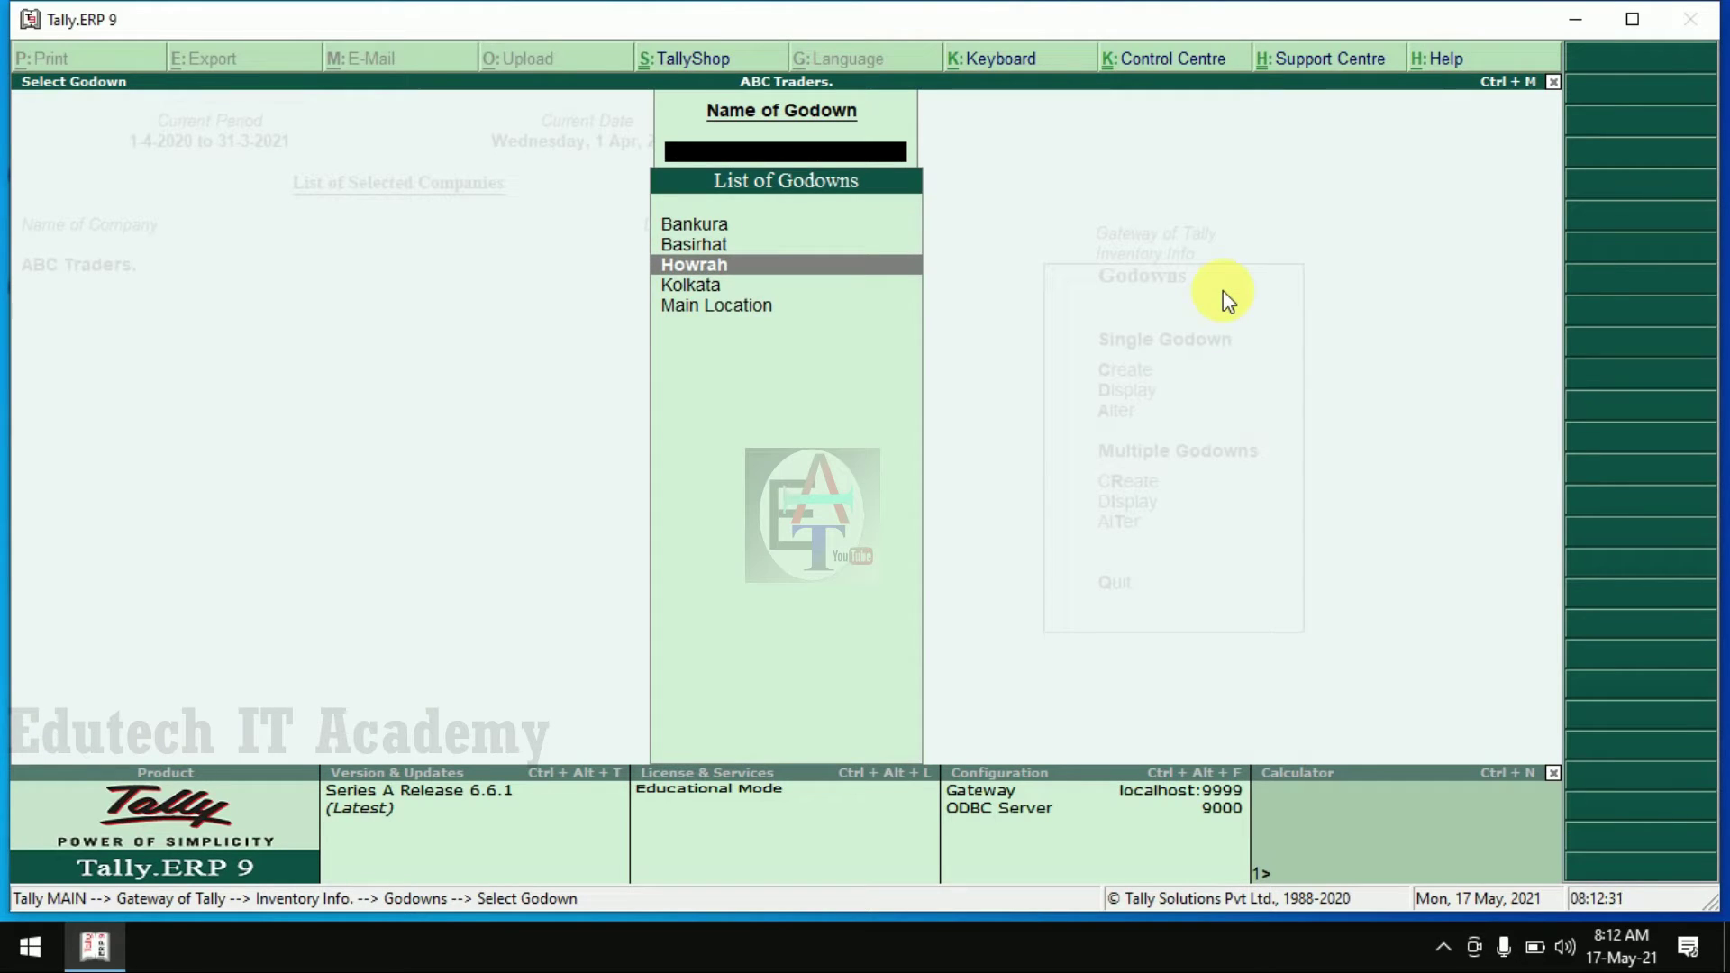
pyautogui.press('Down')
pyautogui.press('Return')
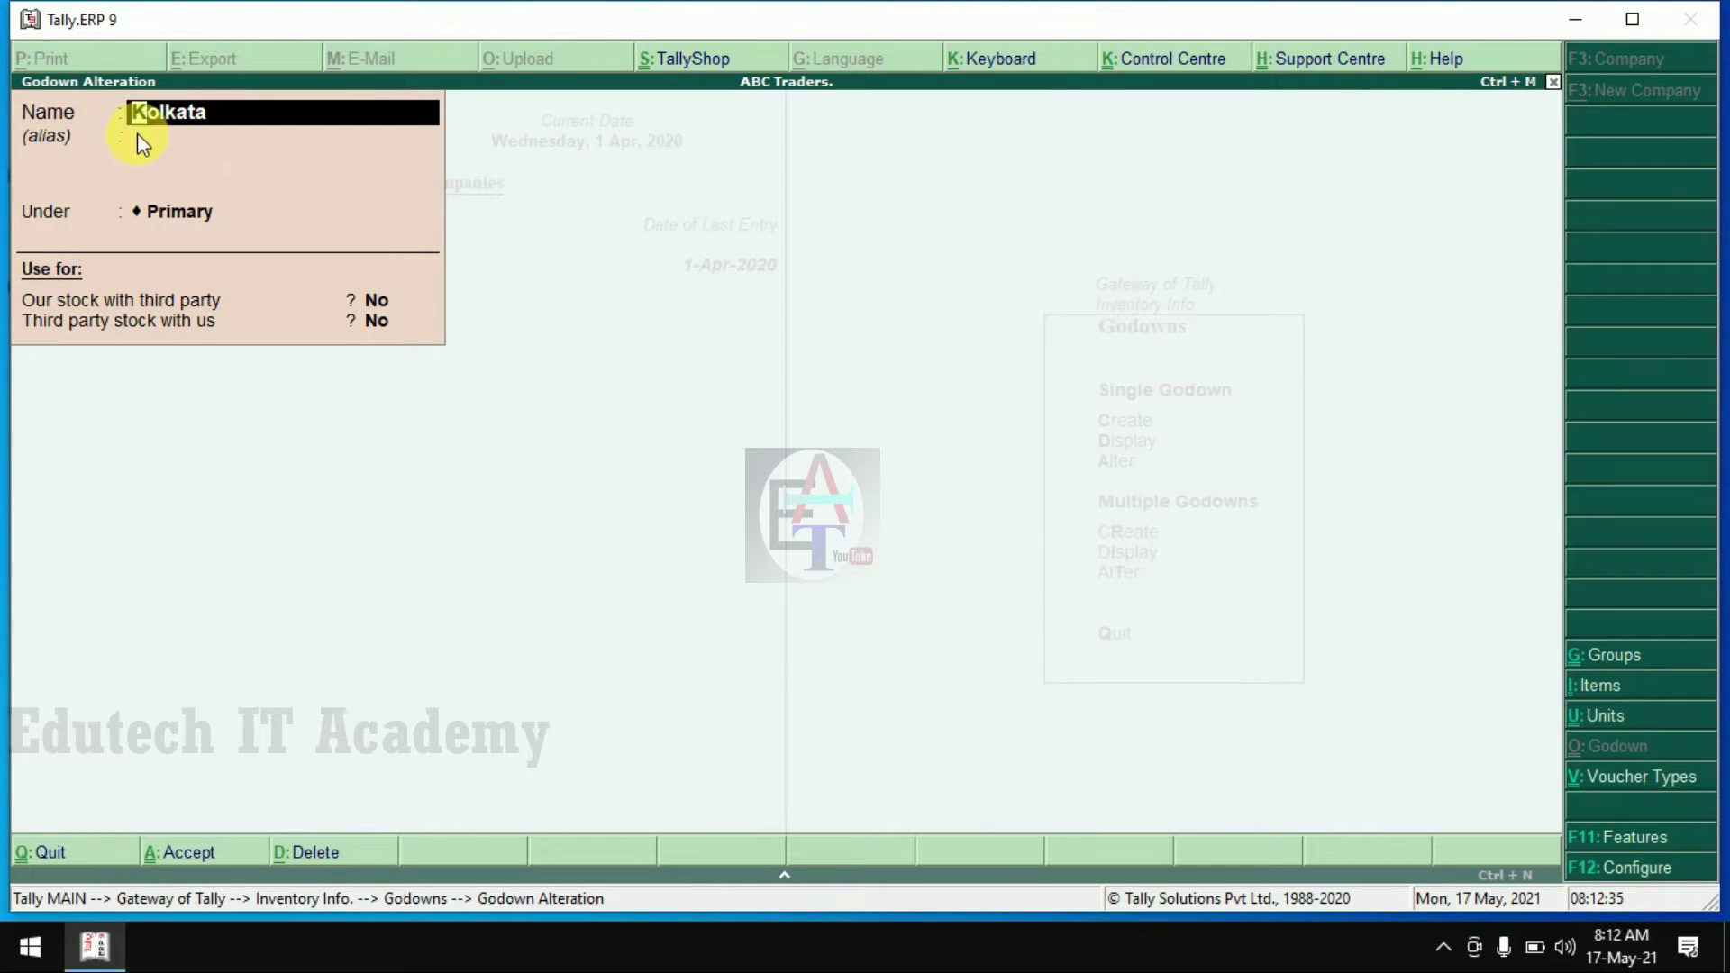
pyautogui.press('Return')
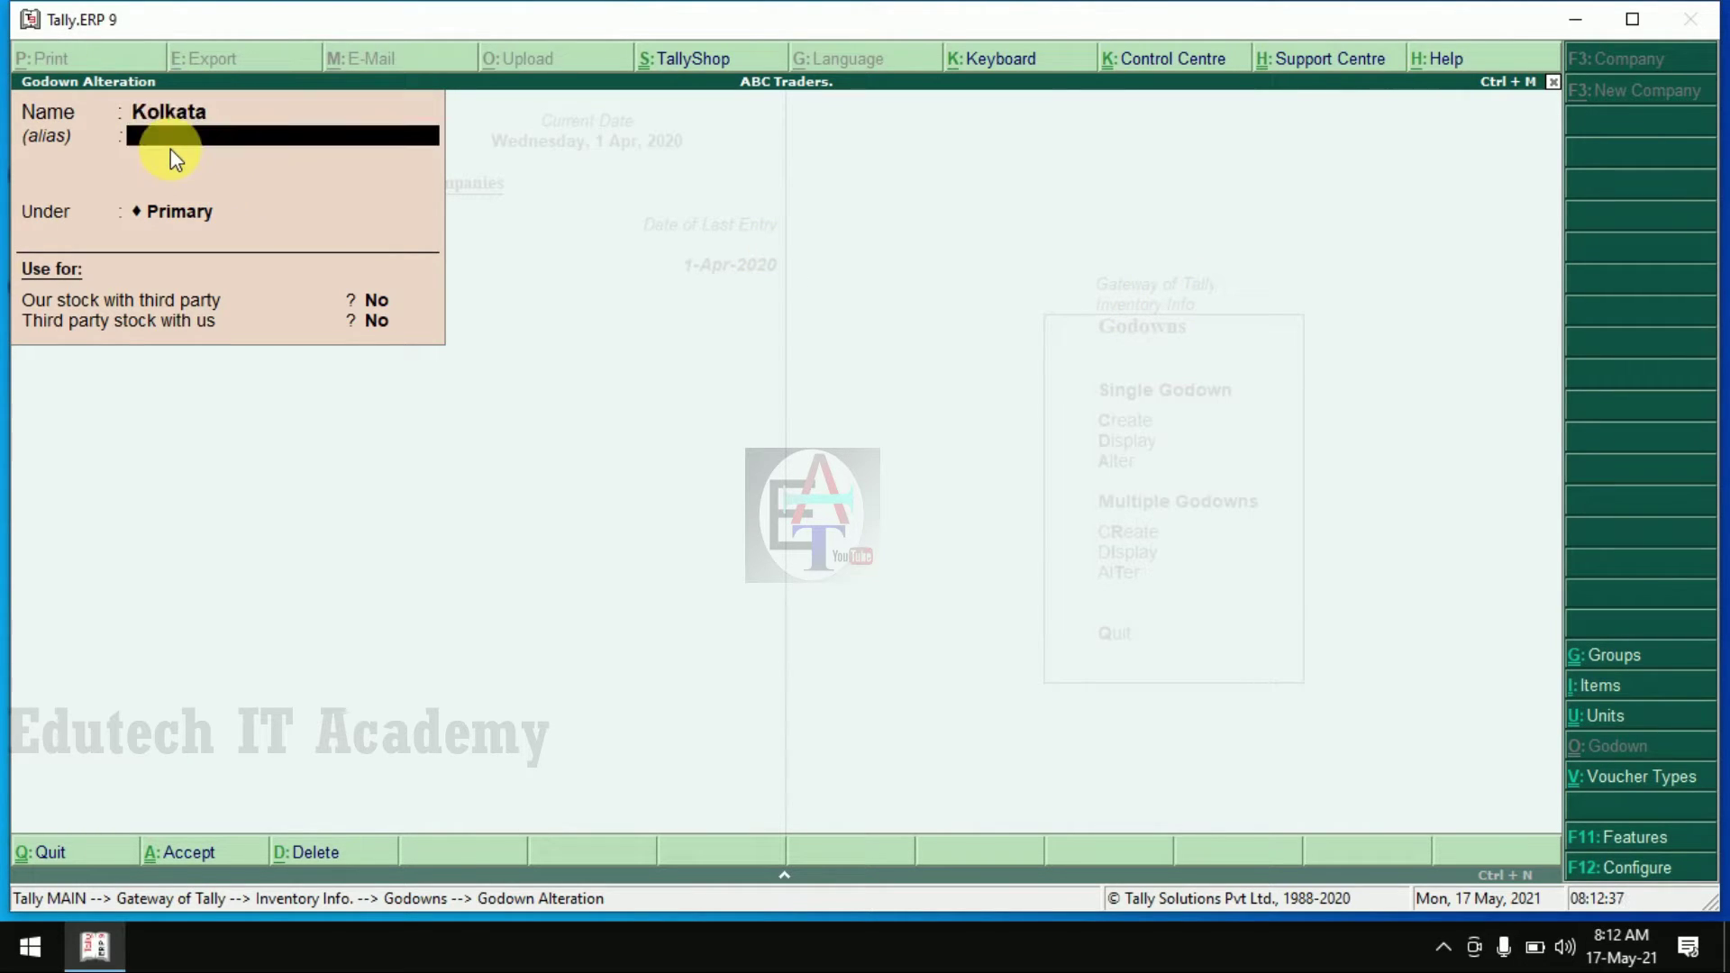
pyautogui.press('BackSpace')
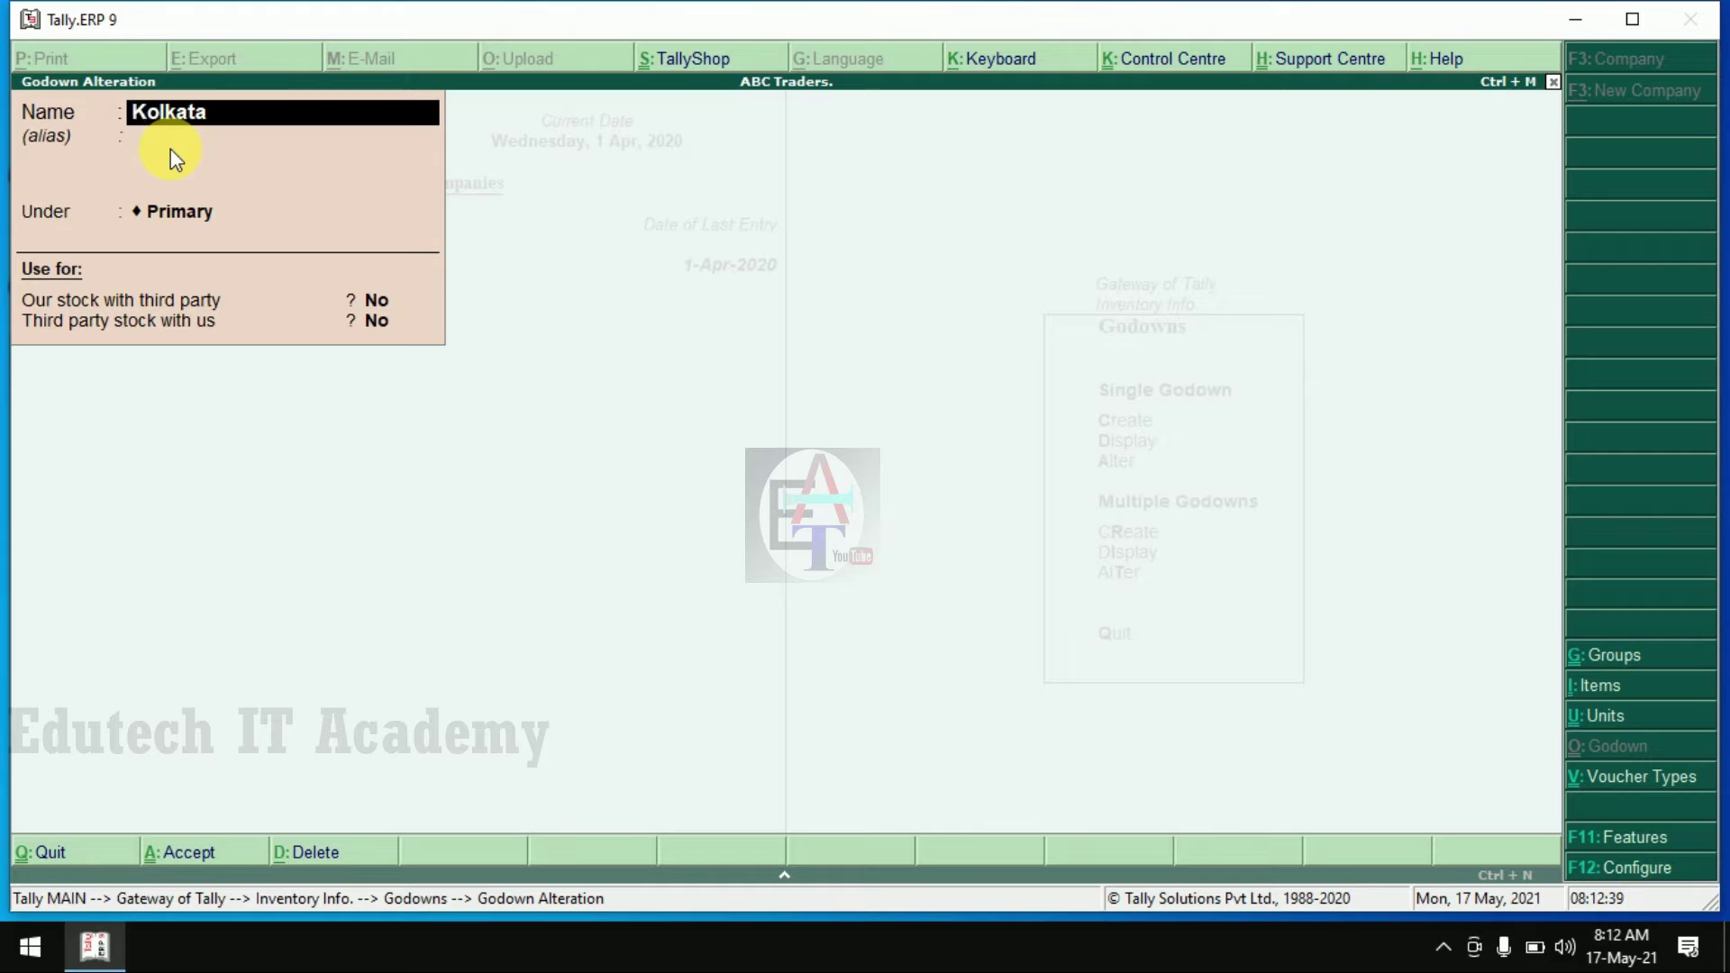
pyautogui.press('BackSpace')
pyautogui.write('Bardhwan')
pyautogui.press('Return')
pyautogui.press('Return')
pyautogui.press('Return')
pyautogui.press('Return')
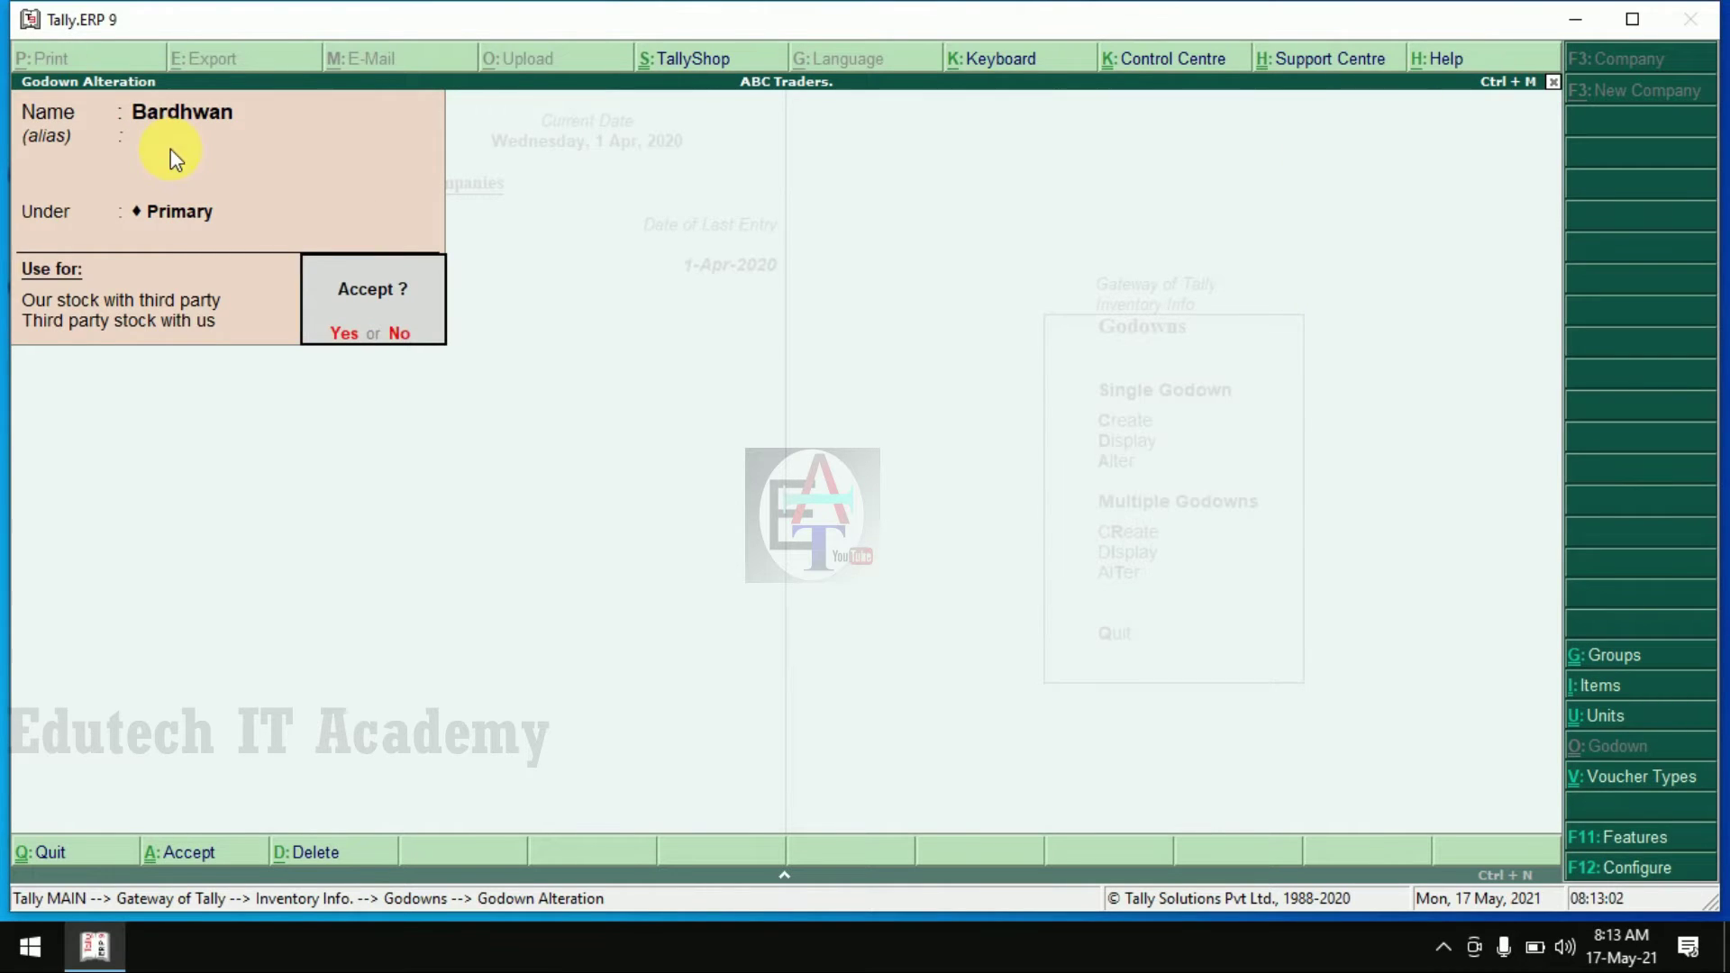
pyautogui.press('Return')
# - Look through the updated list of godowns to check the renamed entry, and return to the Gateway of Tally
pyautogui.press('Down')
pyautogui.press('Down')
pyautogui.press('Down')
pyautogui.press('Up')
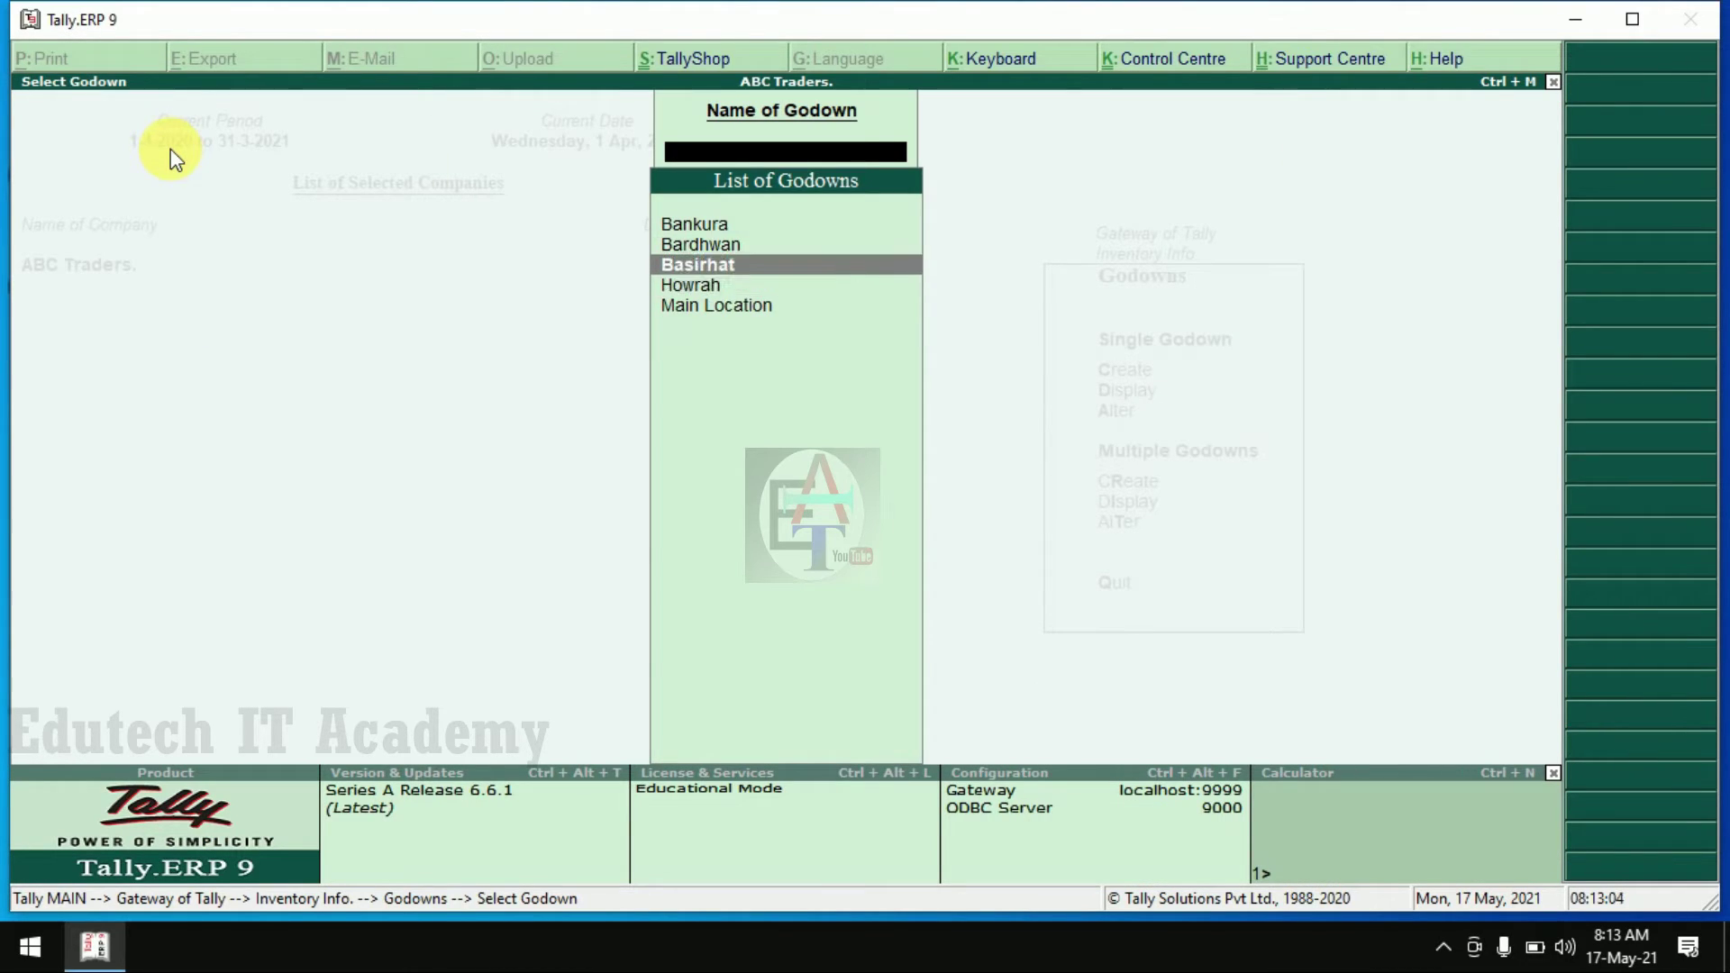
pyautogui.press('Up')
pyautogui.press('Up')
pyautogui.press('Down')
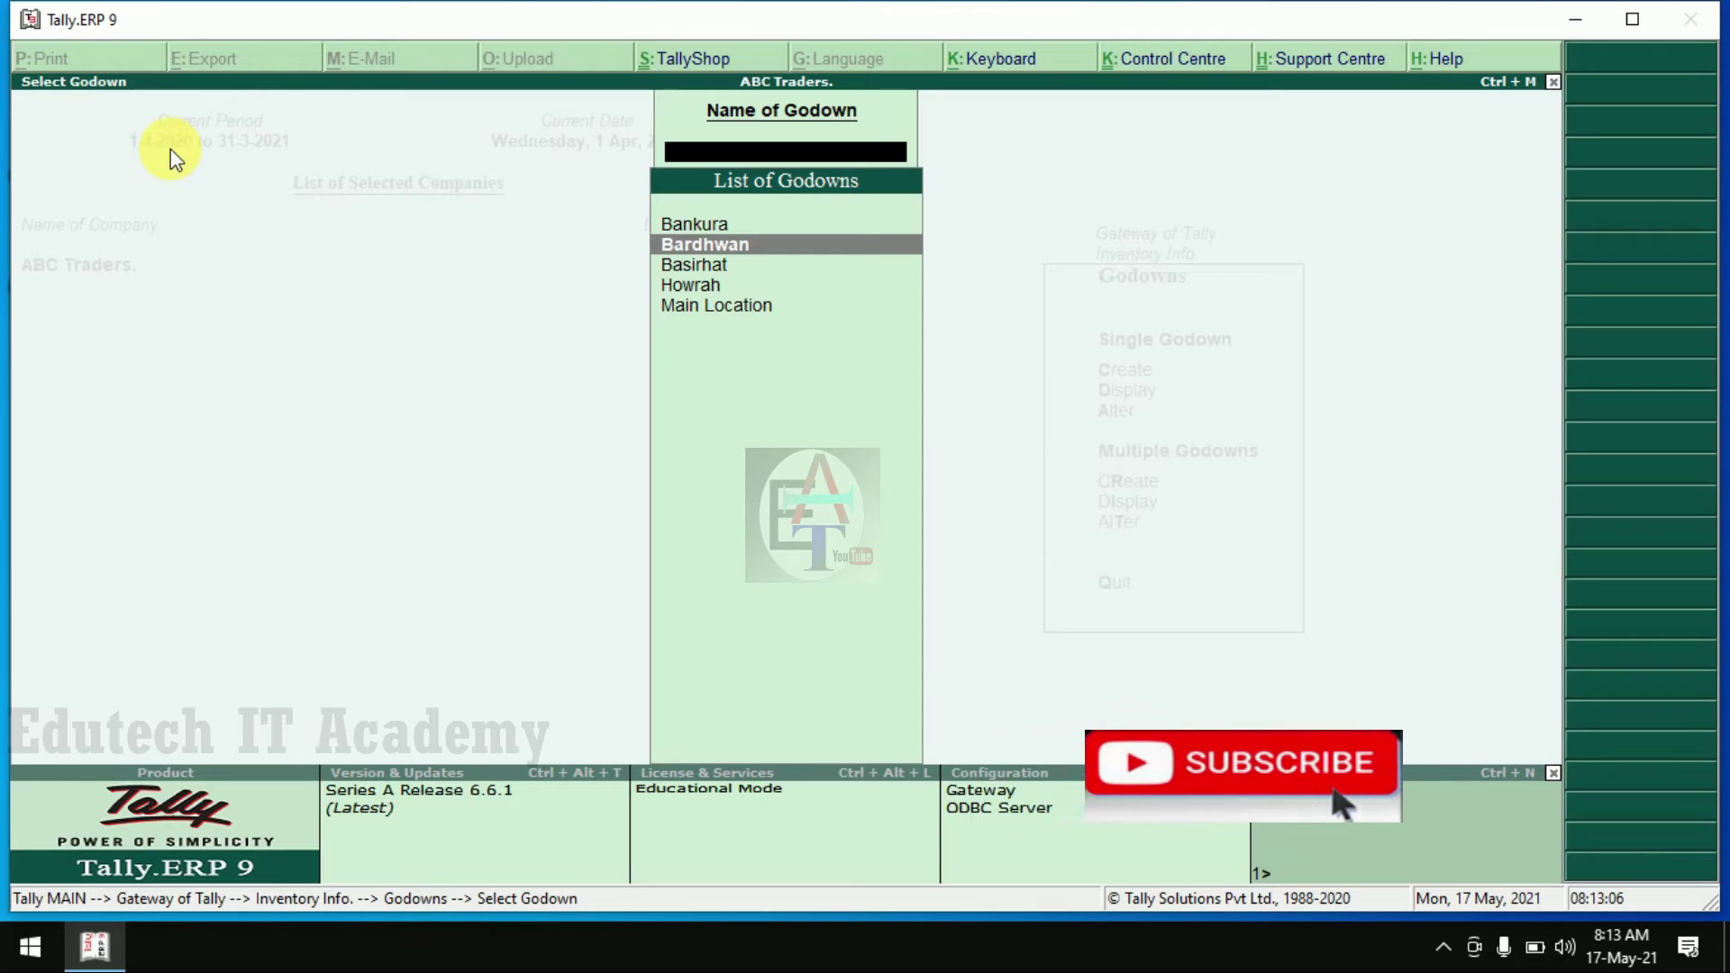
pyautogui.press('Escape')
pyautogui.press('Escape')
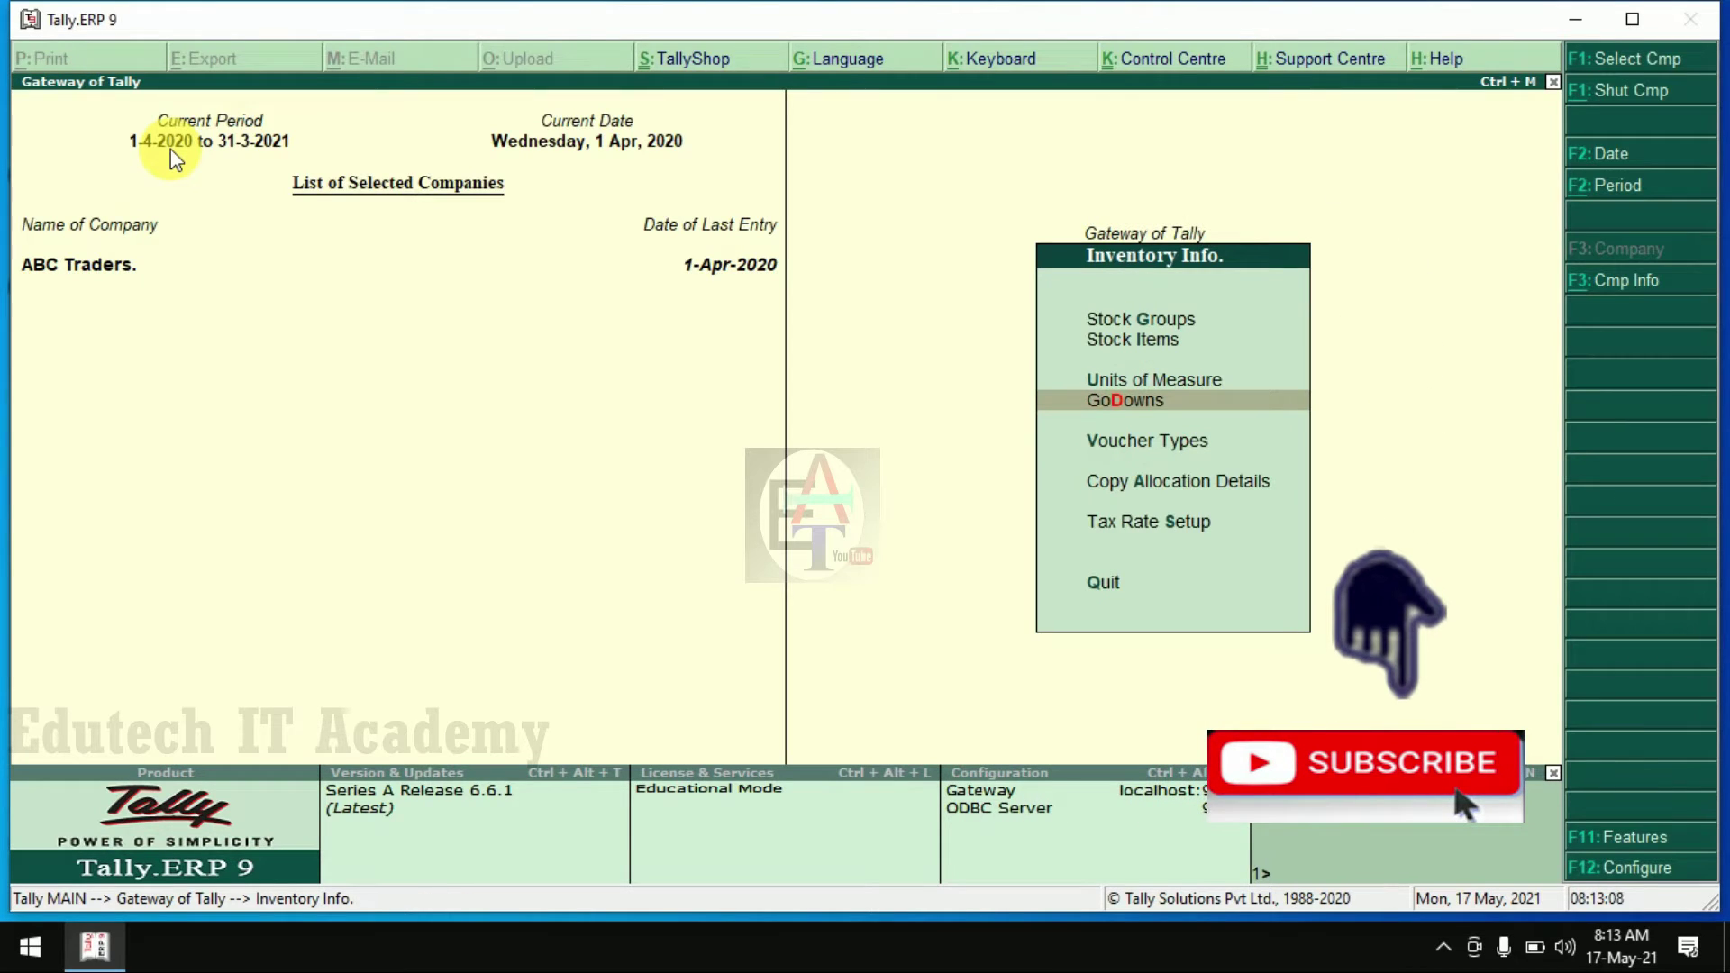
pyautogui.press('Escape')
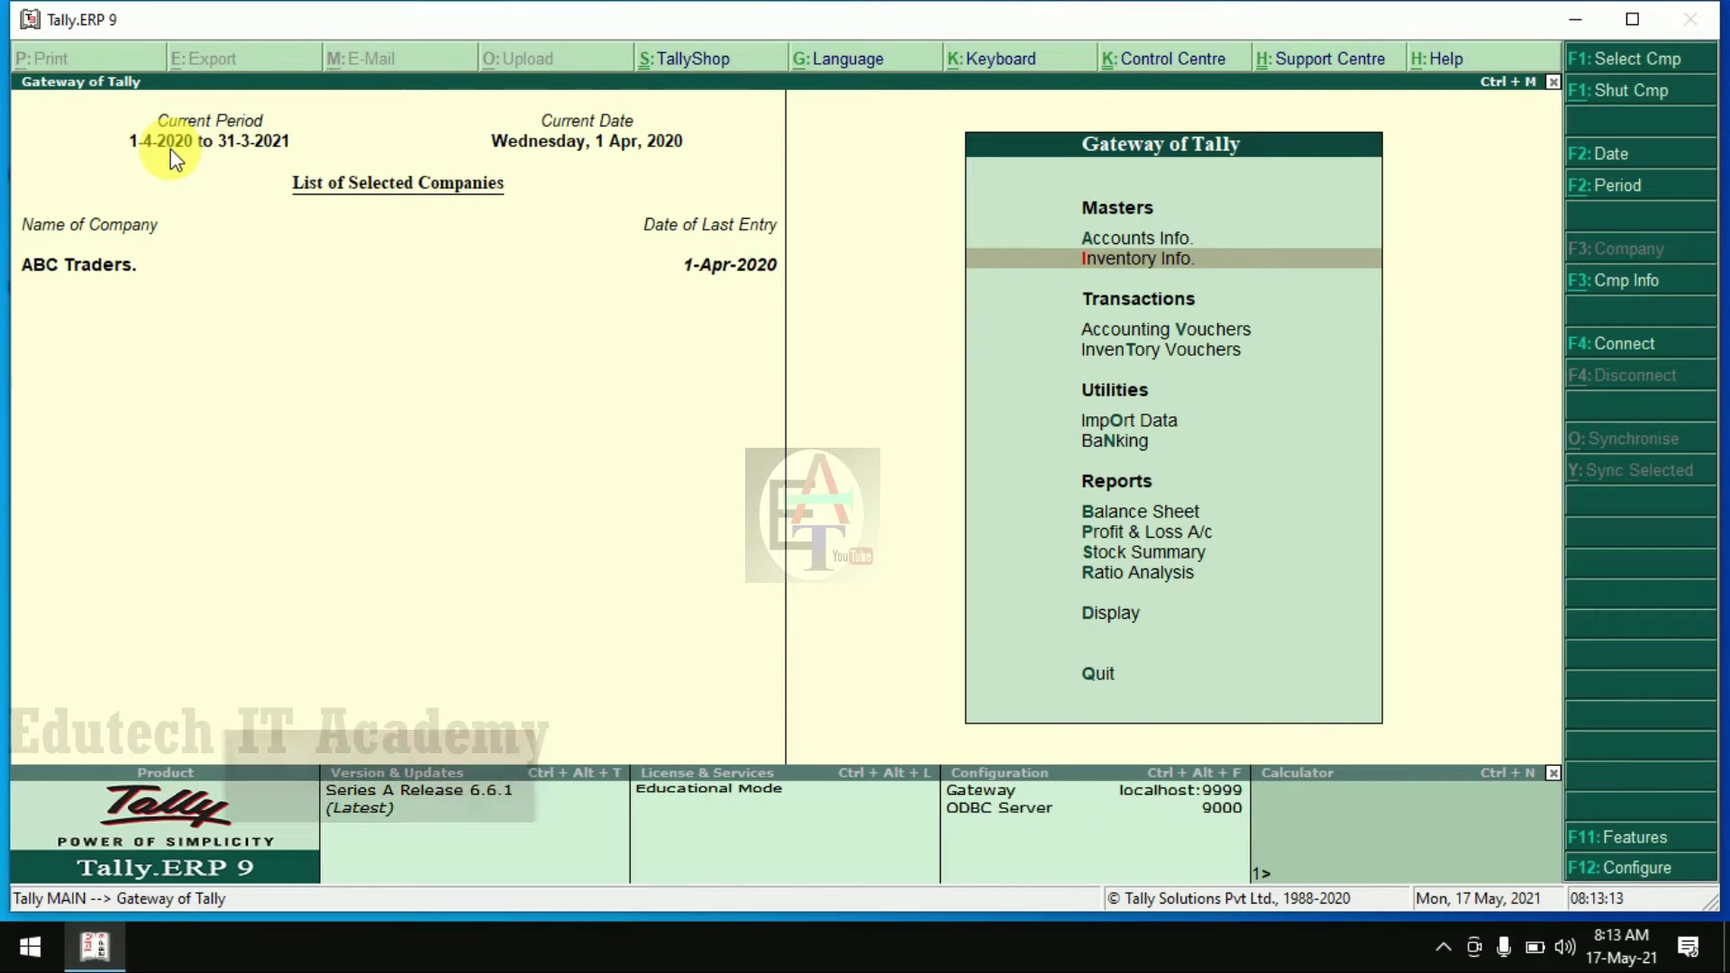
# - Open the Godowns options in the inventory masters
pyautogui.press('Return')
pyautogui.press('Down')
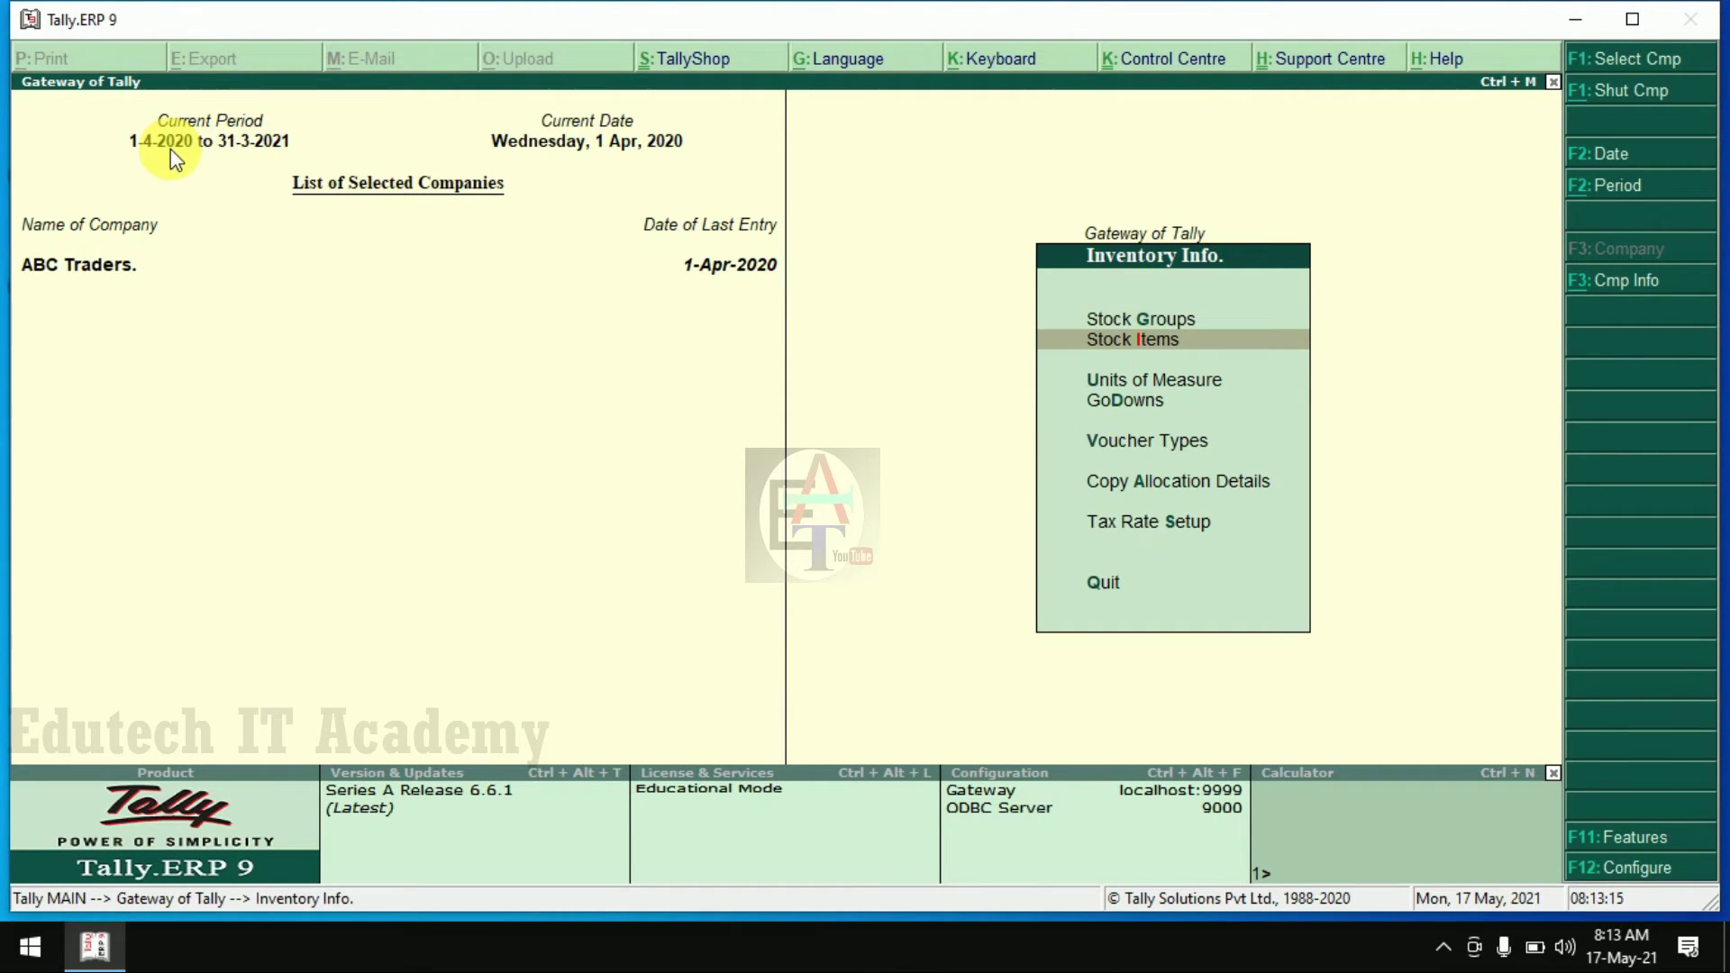
pyautogui.press('Down')
pyautogui.press('Down')
pyautogui.press('Return')
pyautogui.press('Down')
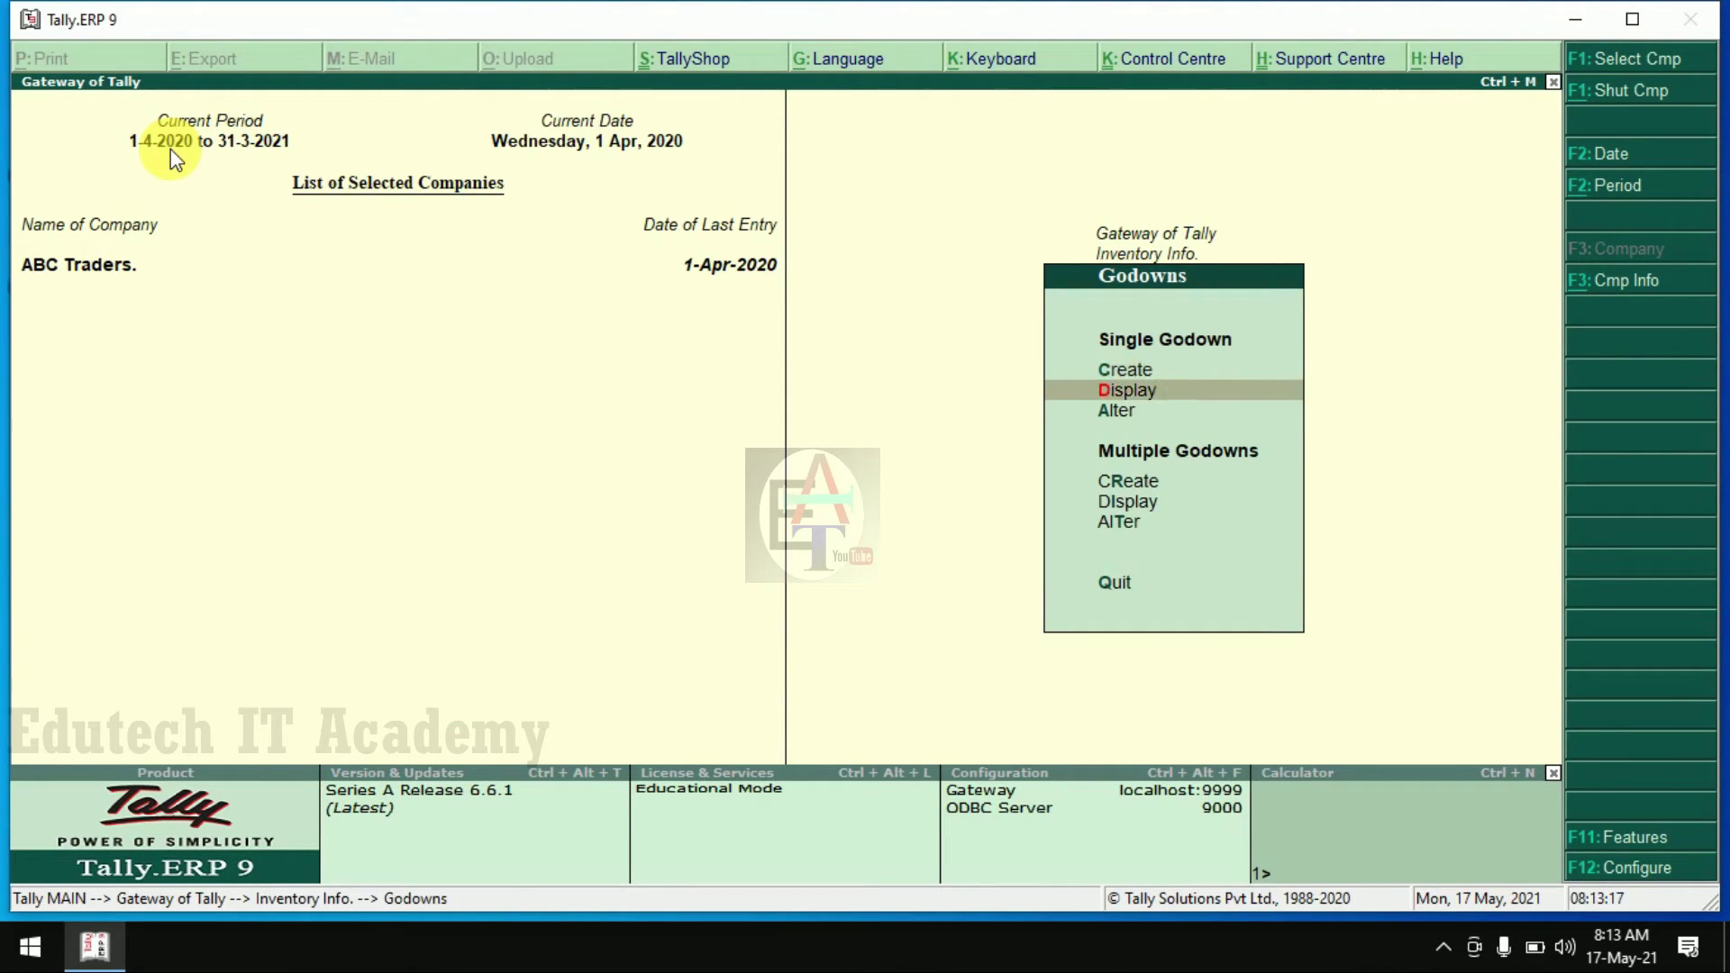
pyautogui.press('Down')
pyautogui.press('Up')
pyautogui.press('Up')
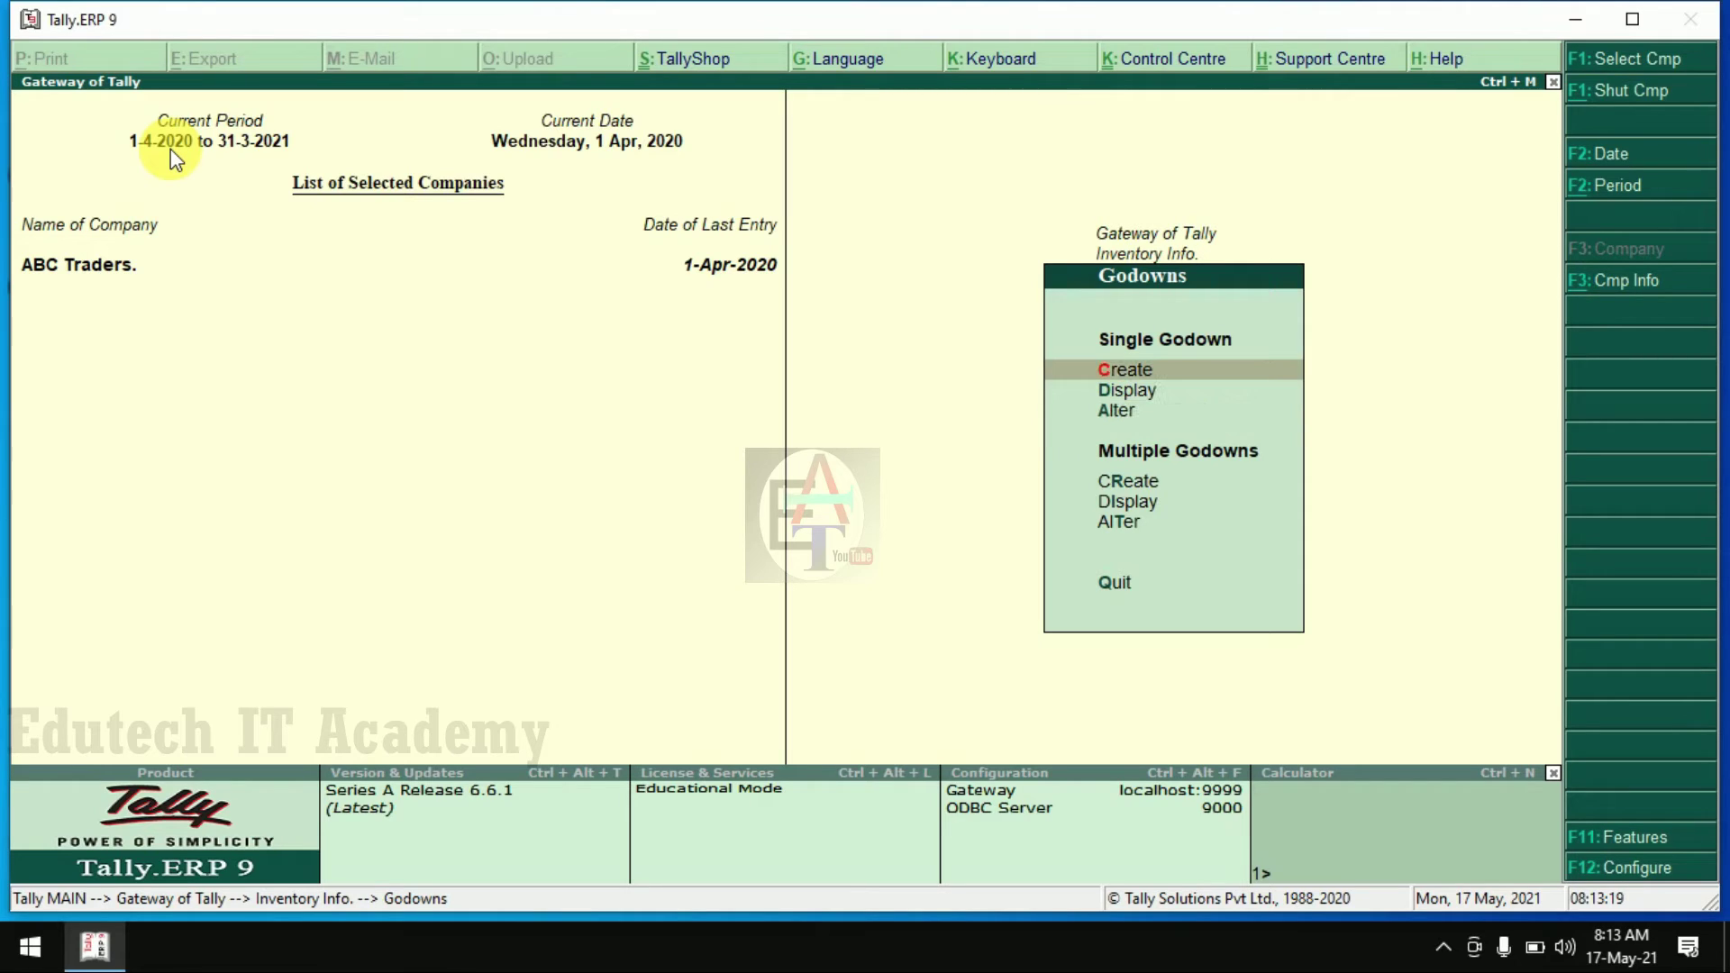
pyautogui.press('Down')
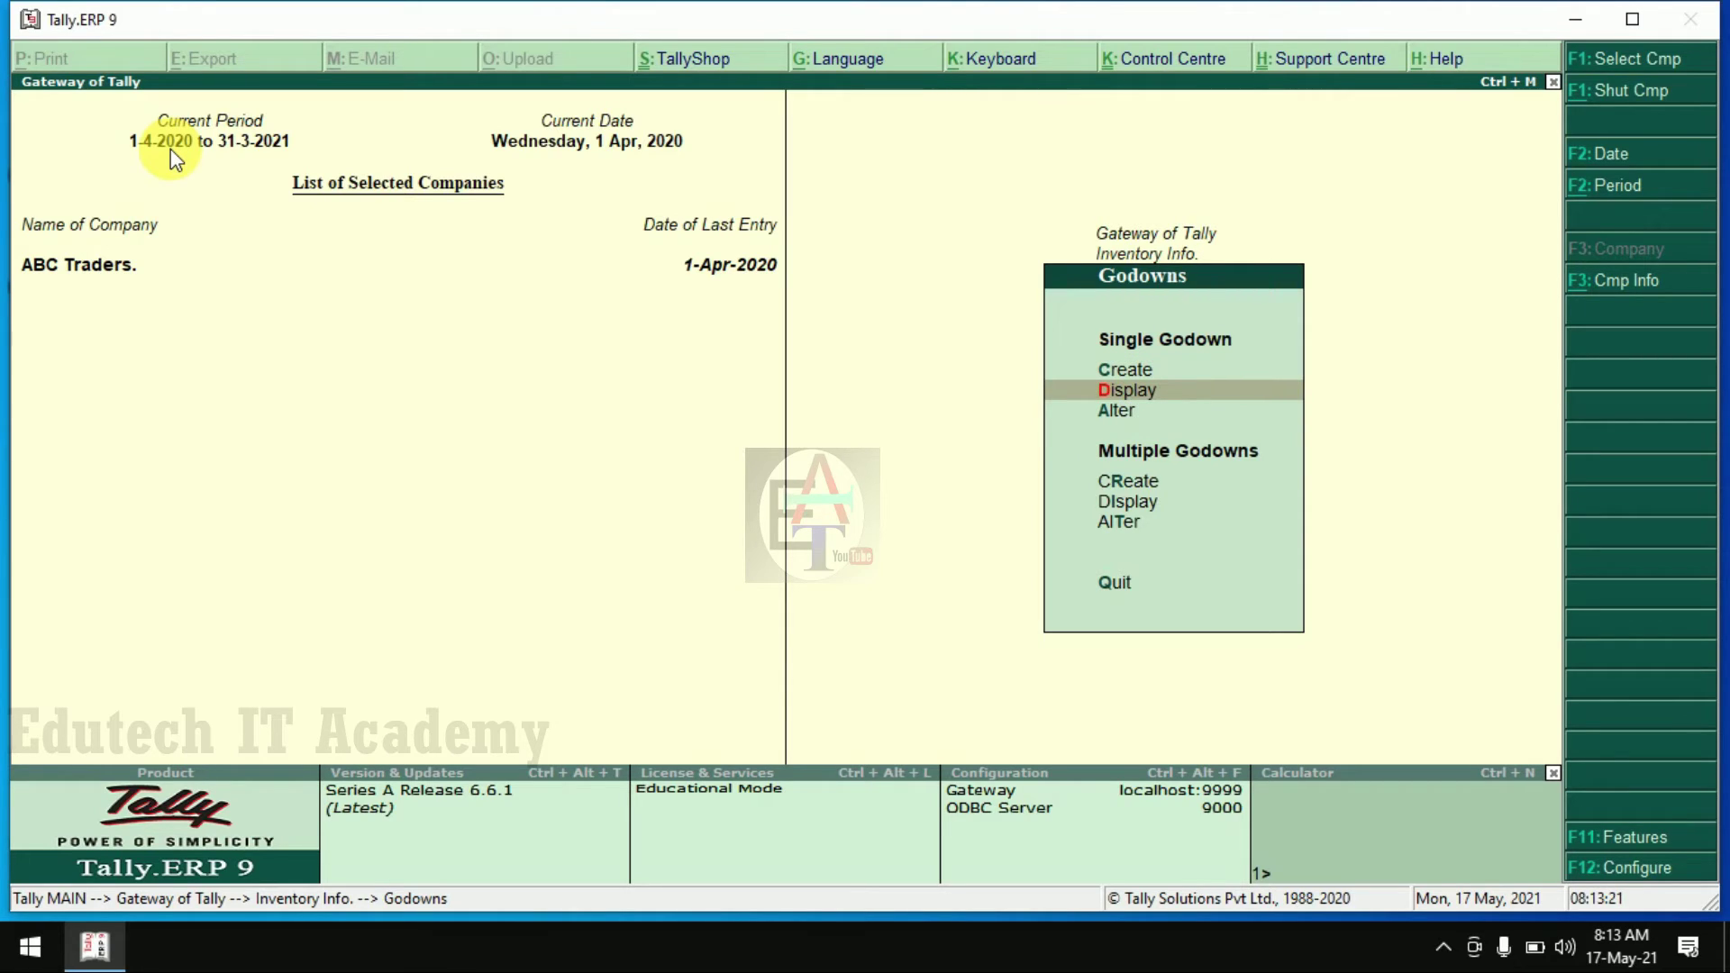
pyautogui.press('Down')
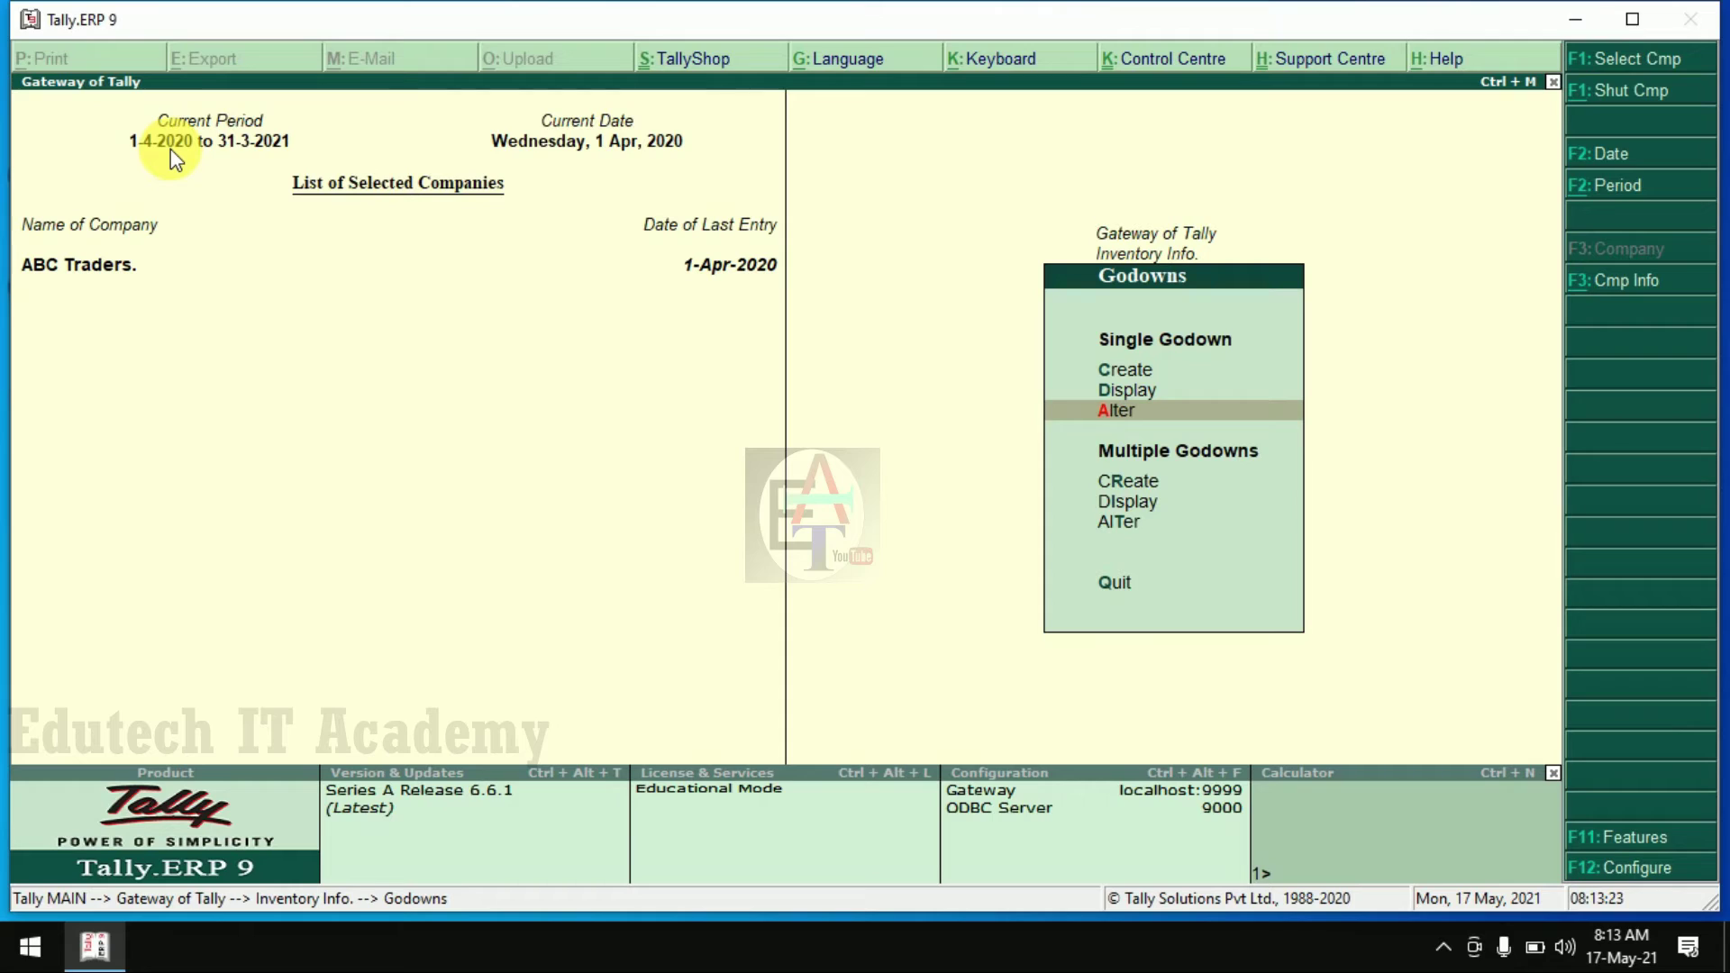
pyautogui.press('F5')
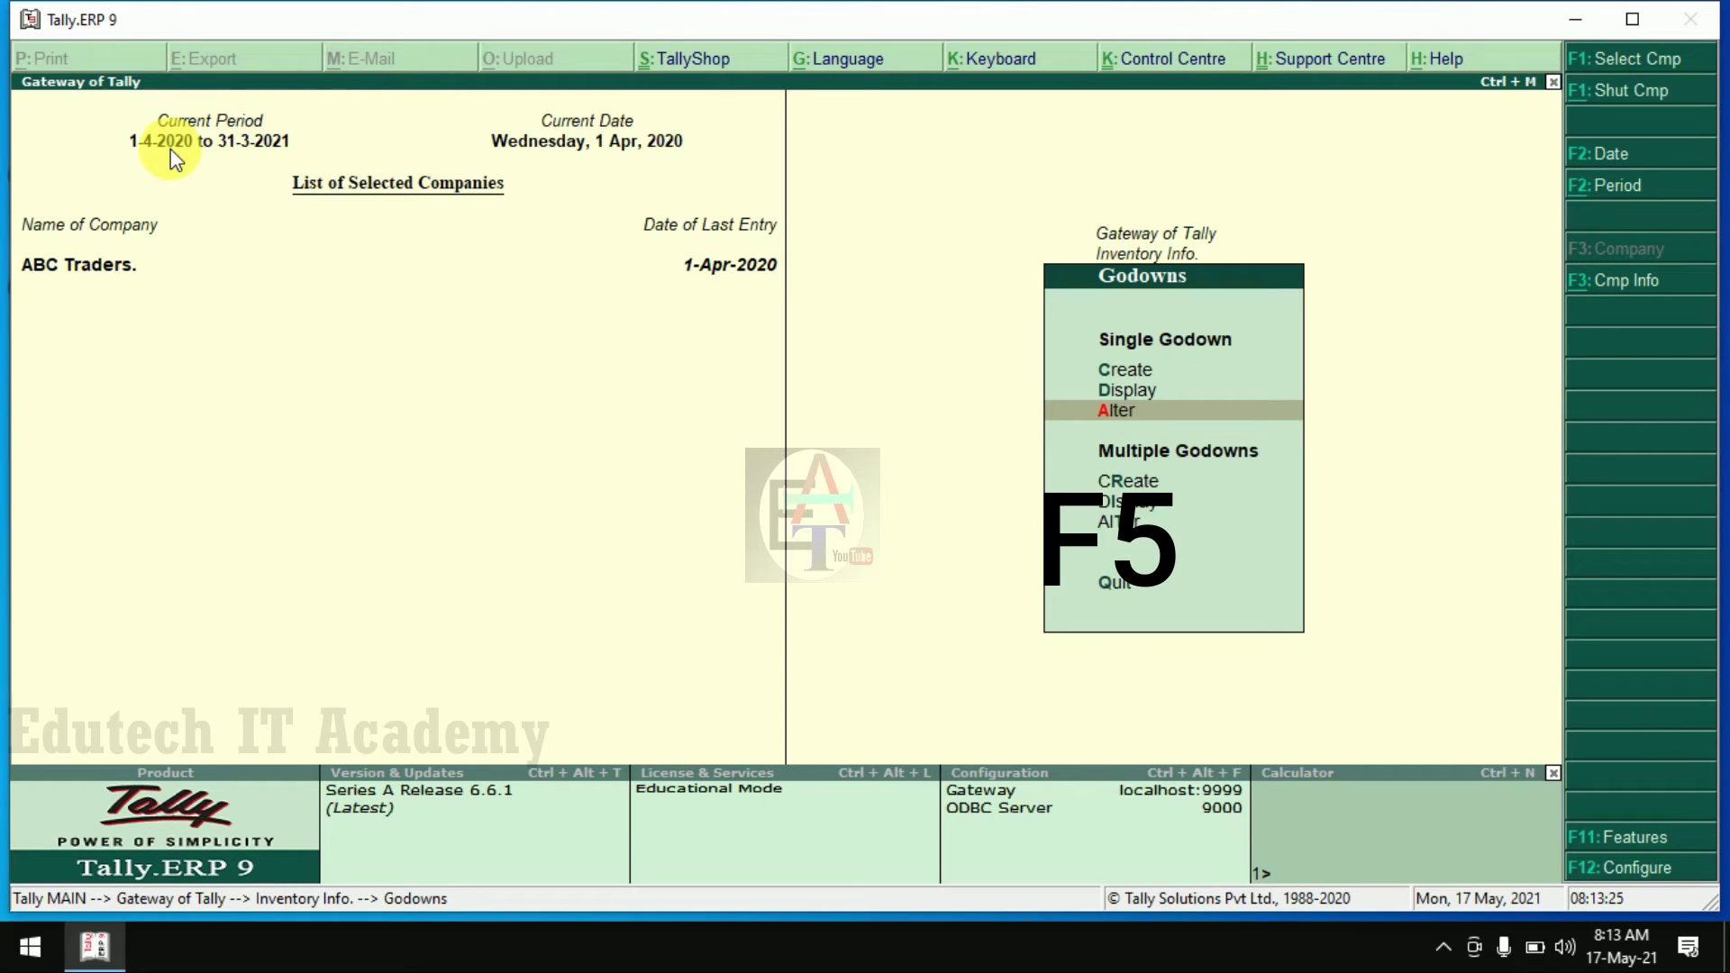
pyautogui.press('Down')
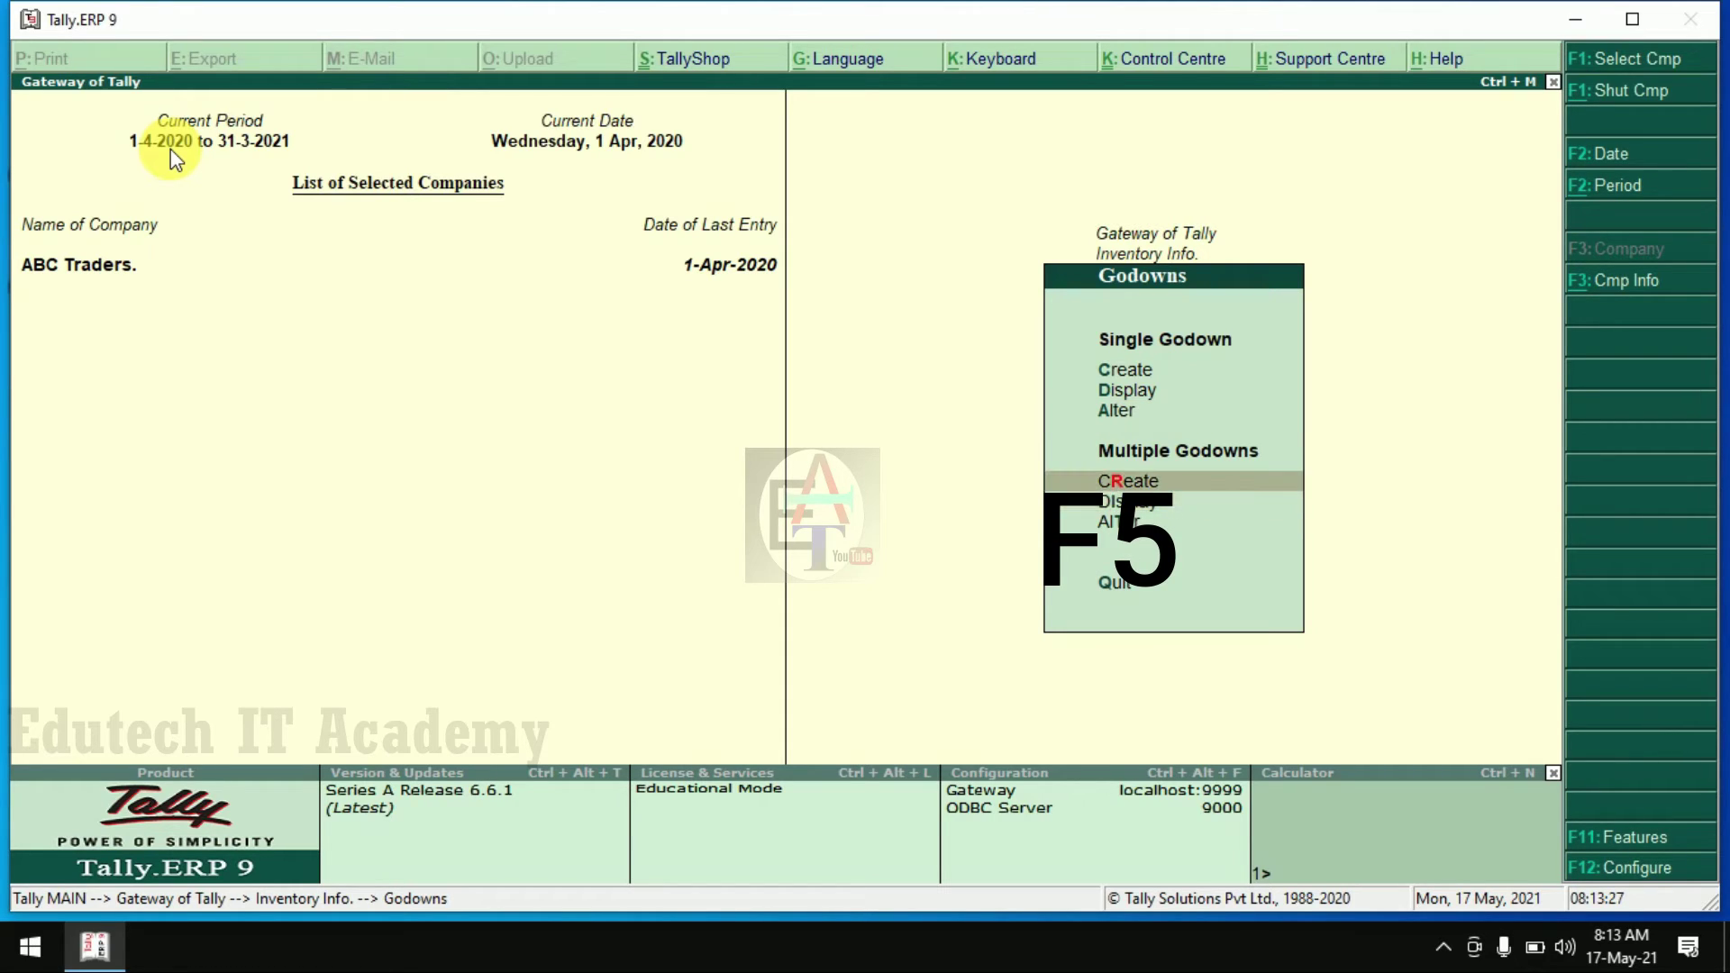
pyautogui.press('Down')
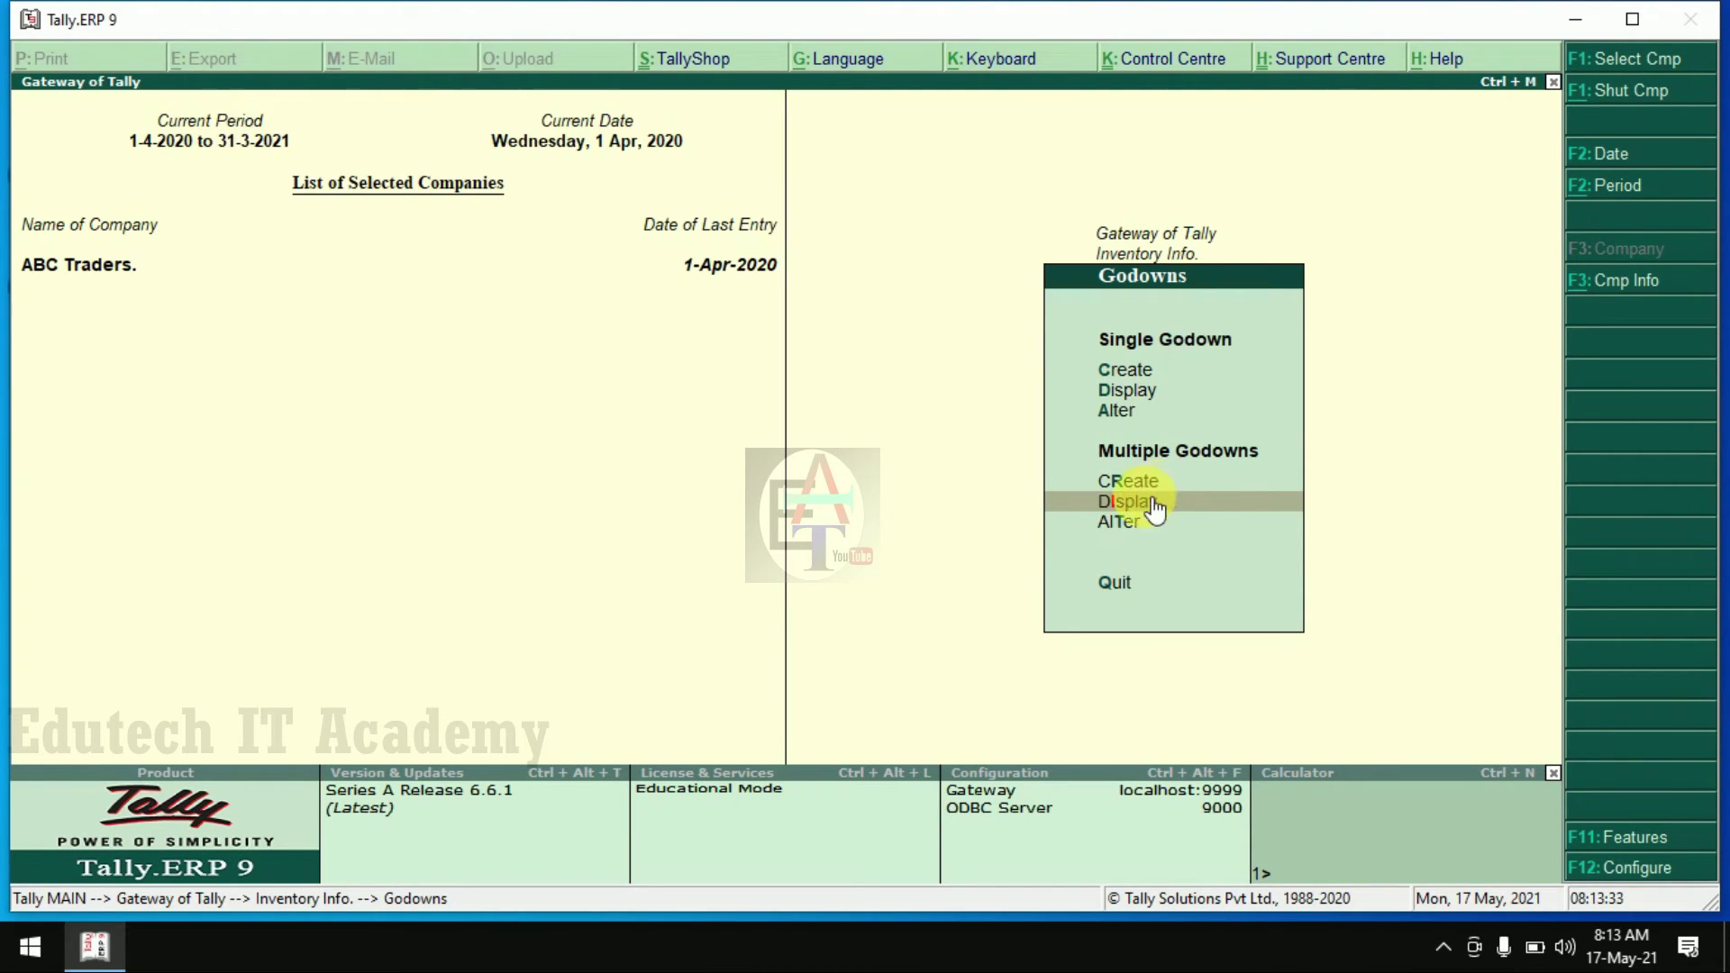
# - Open the list of single godowns available for alteration and look through its entries
pyautogui.click(1133, 390)
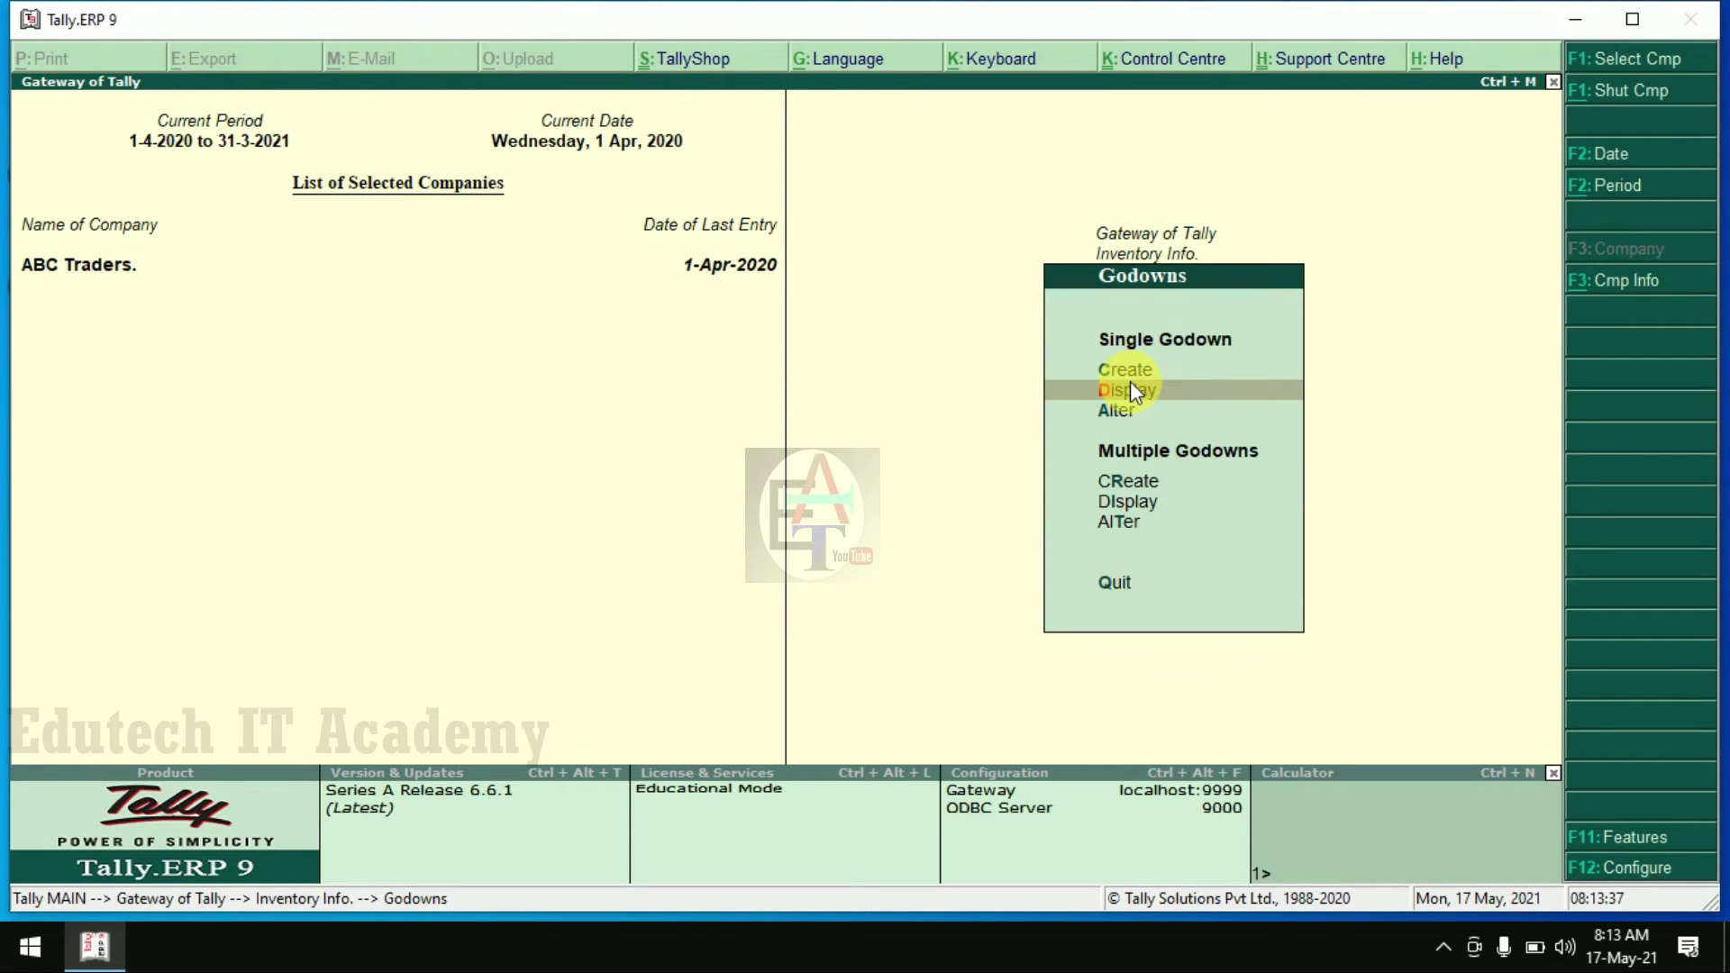
pyautogui.press('Down')
pyautogui.press('Return')
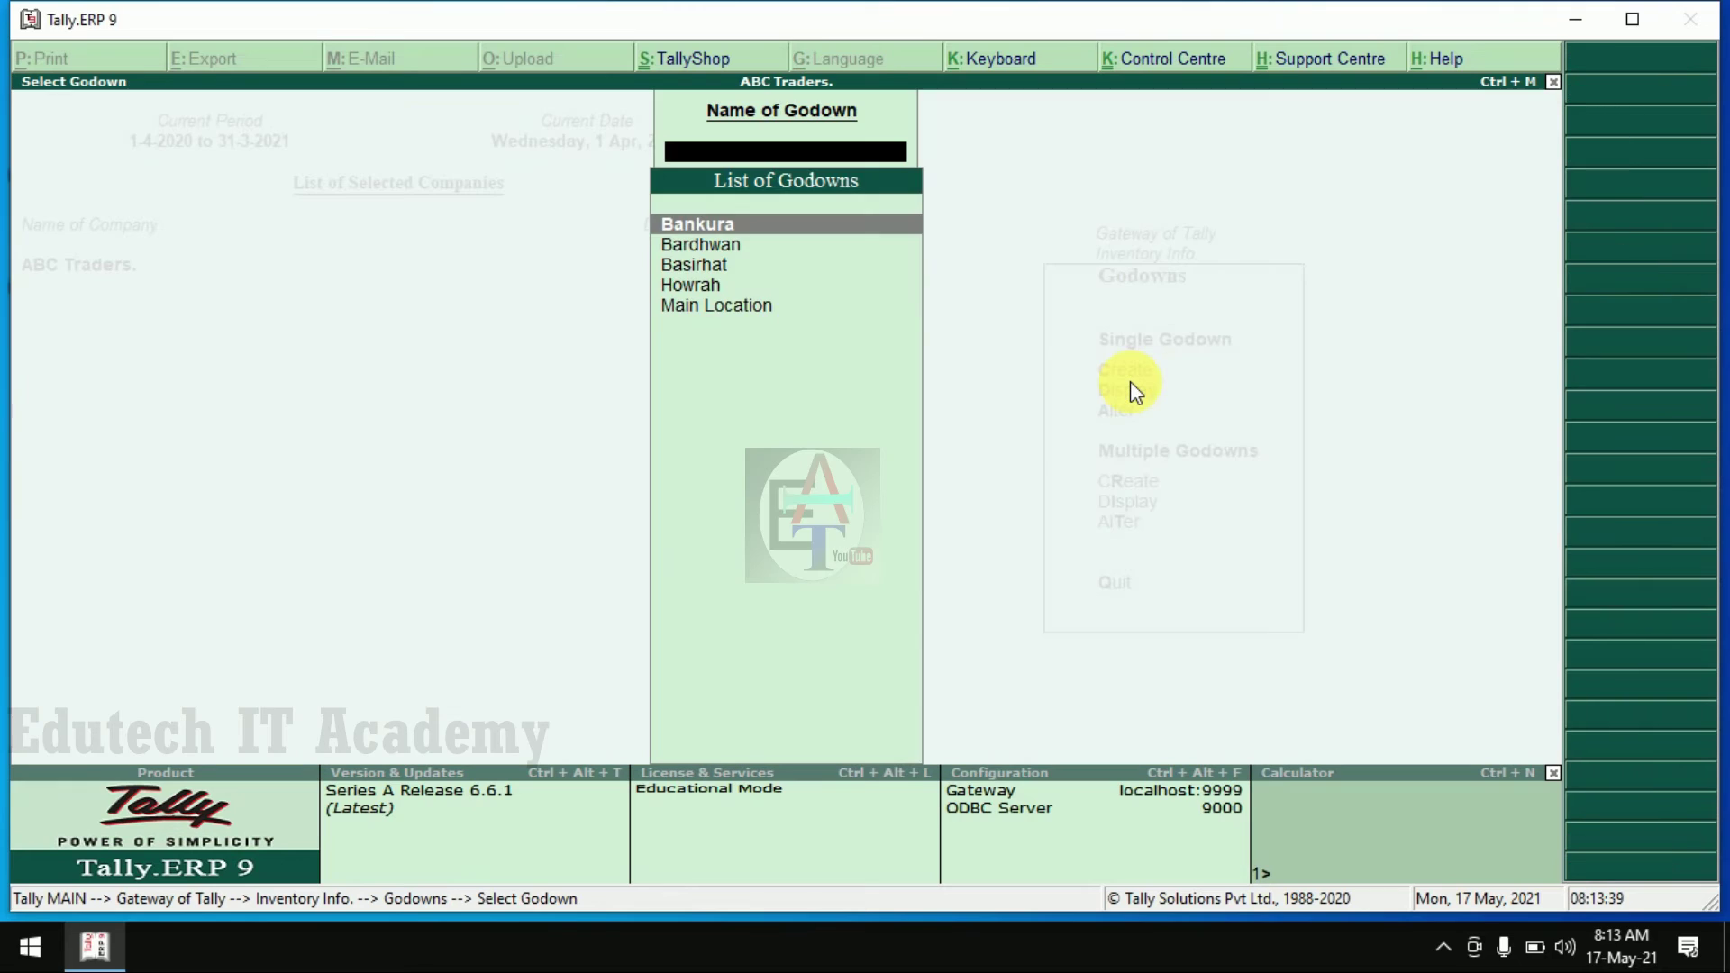
pyautogui.press('Down')
pyautogui.press('Down')
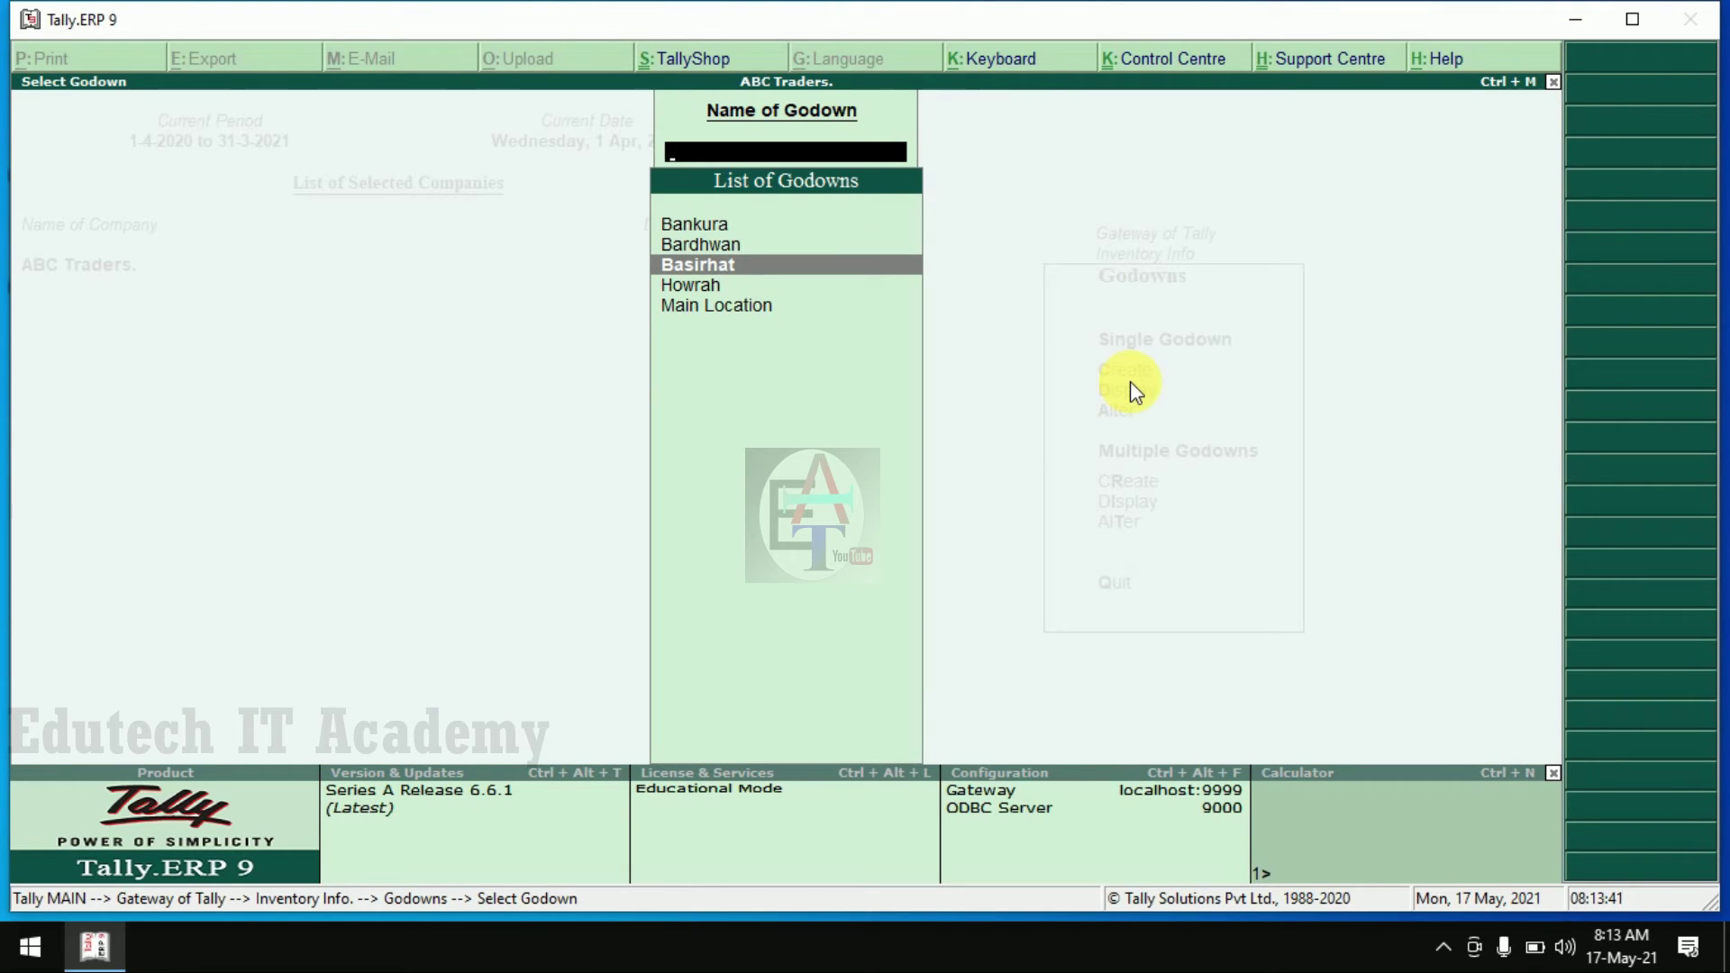
pyautogui.press('Up')
pyautogui.press('Down')
pyautogui.press('Down')
pyautogui.press('Down')
pyautogui.press('Up')
pyautogui.press('Up')
pyautogui.press('Up')
pyautogui.press('Up')
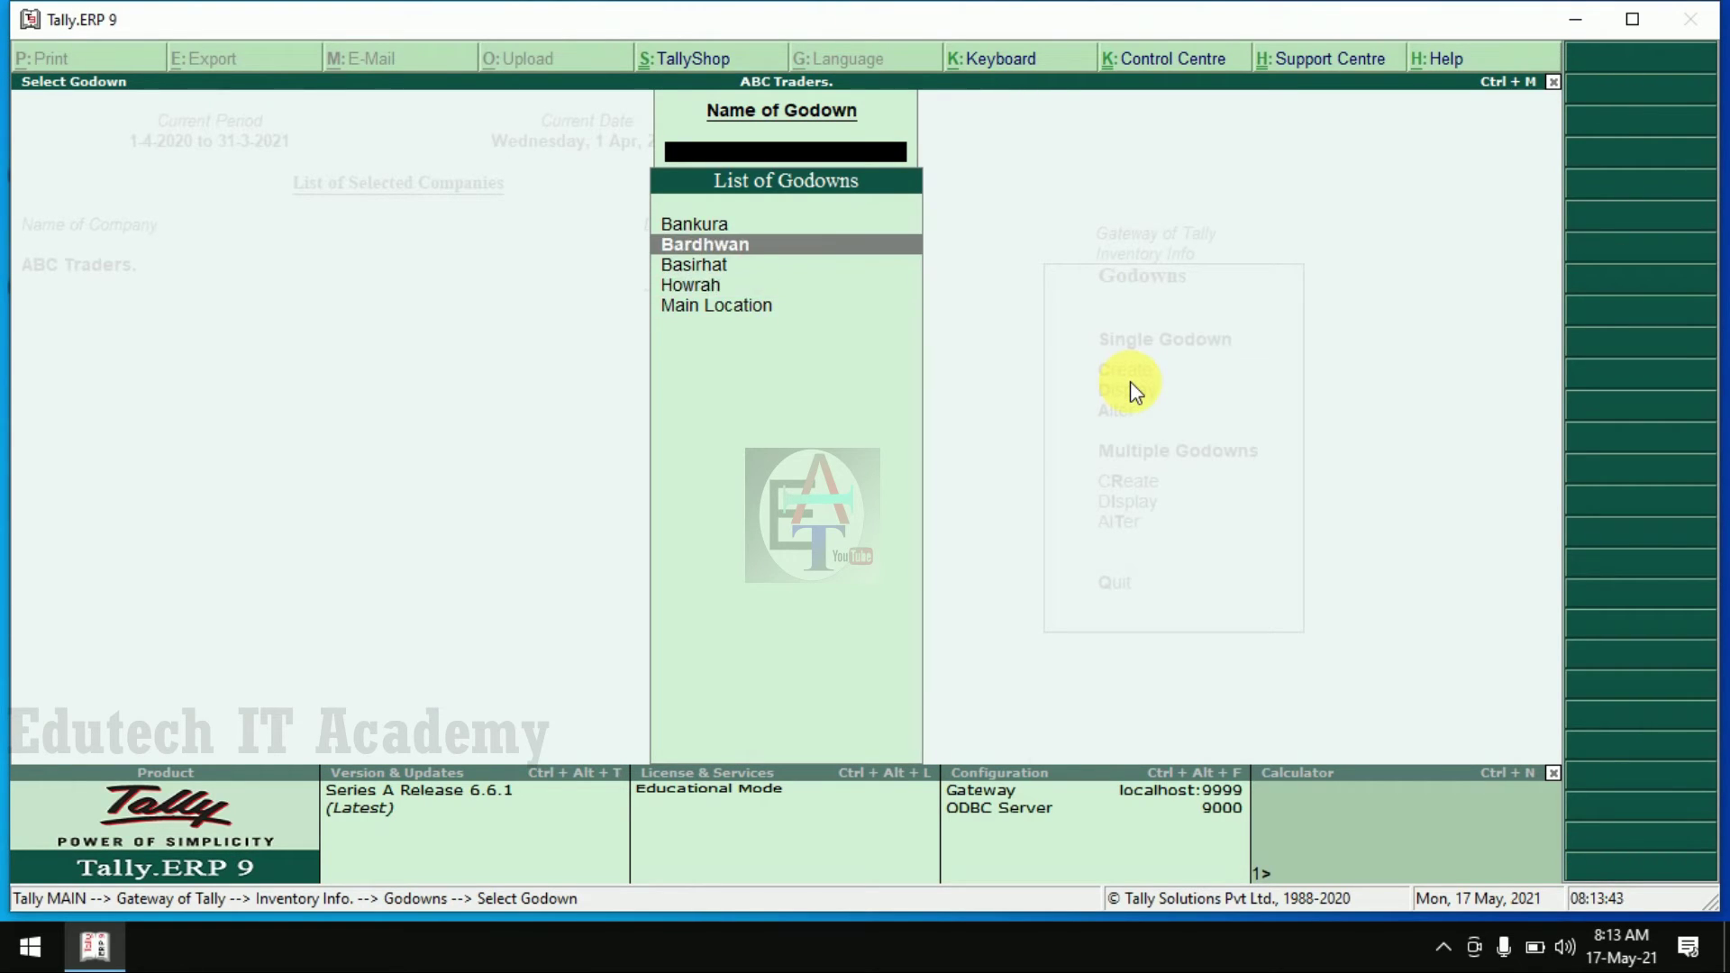
pyautogui.press('Down')
pyautogui.press('Down')
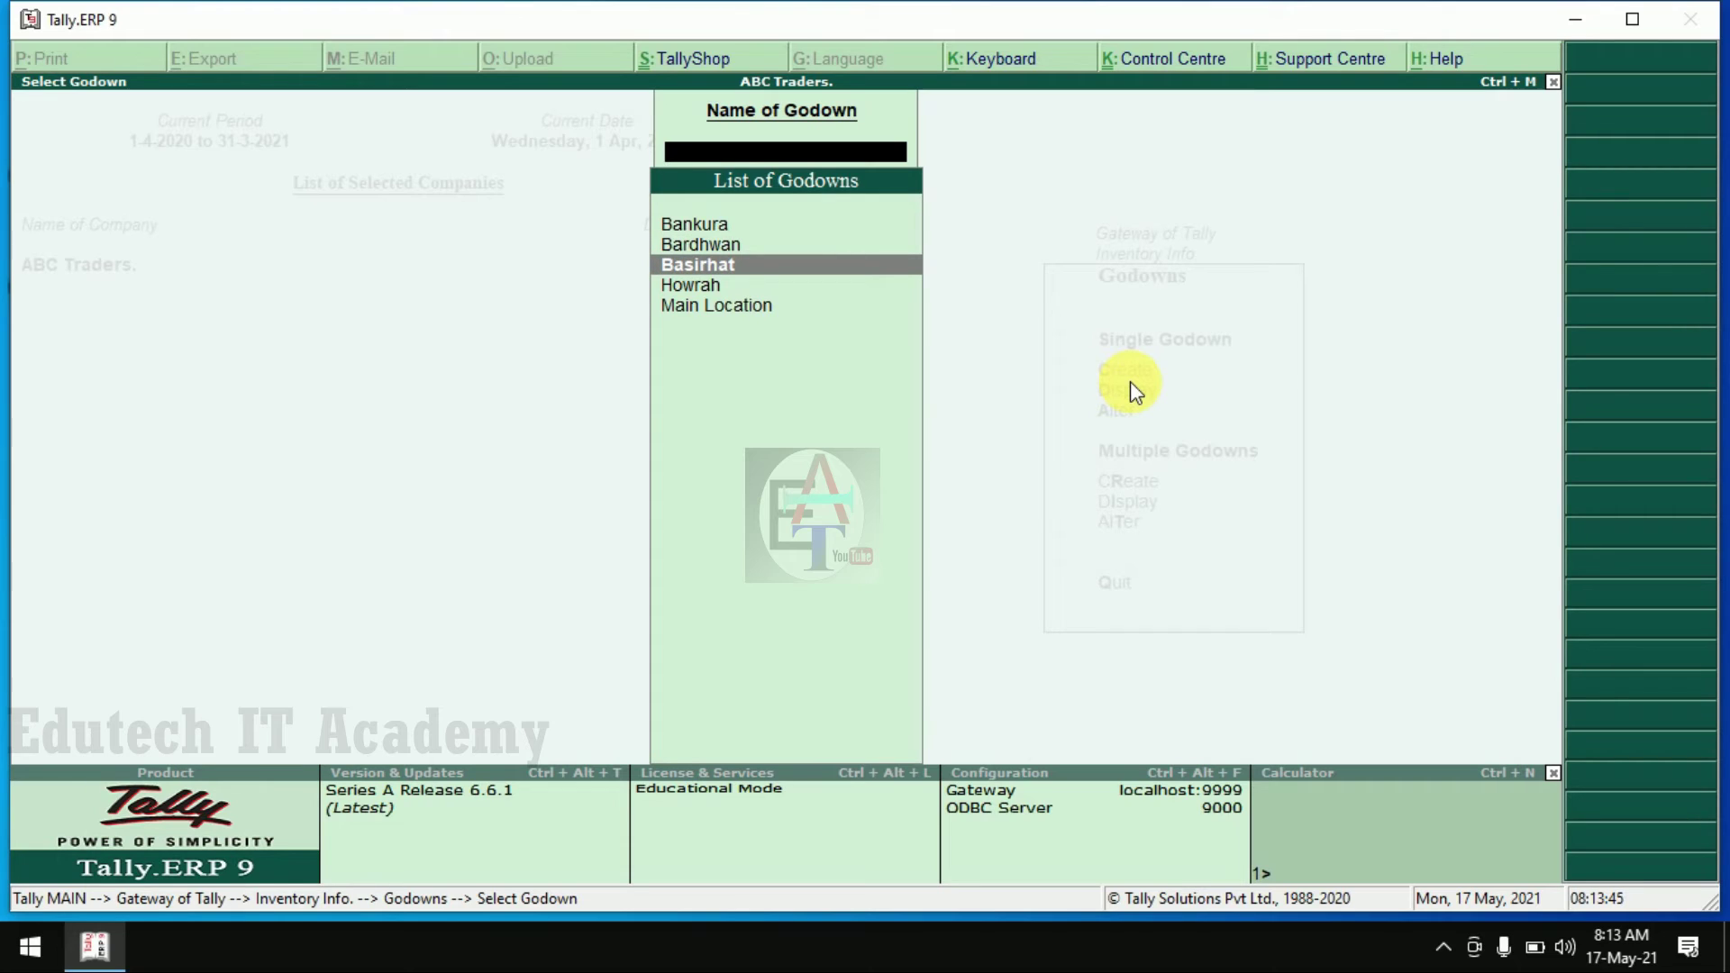
# - Open the Bardhwan godown for alteration and delete it, confirming the deletion
pyautogui.press('Down')
pyautogui.press('Up')
pyautogui.press('Up')
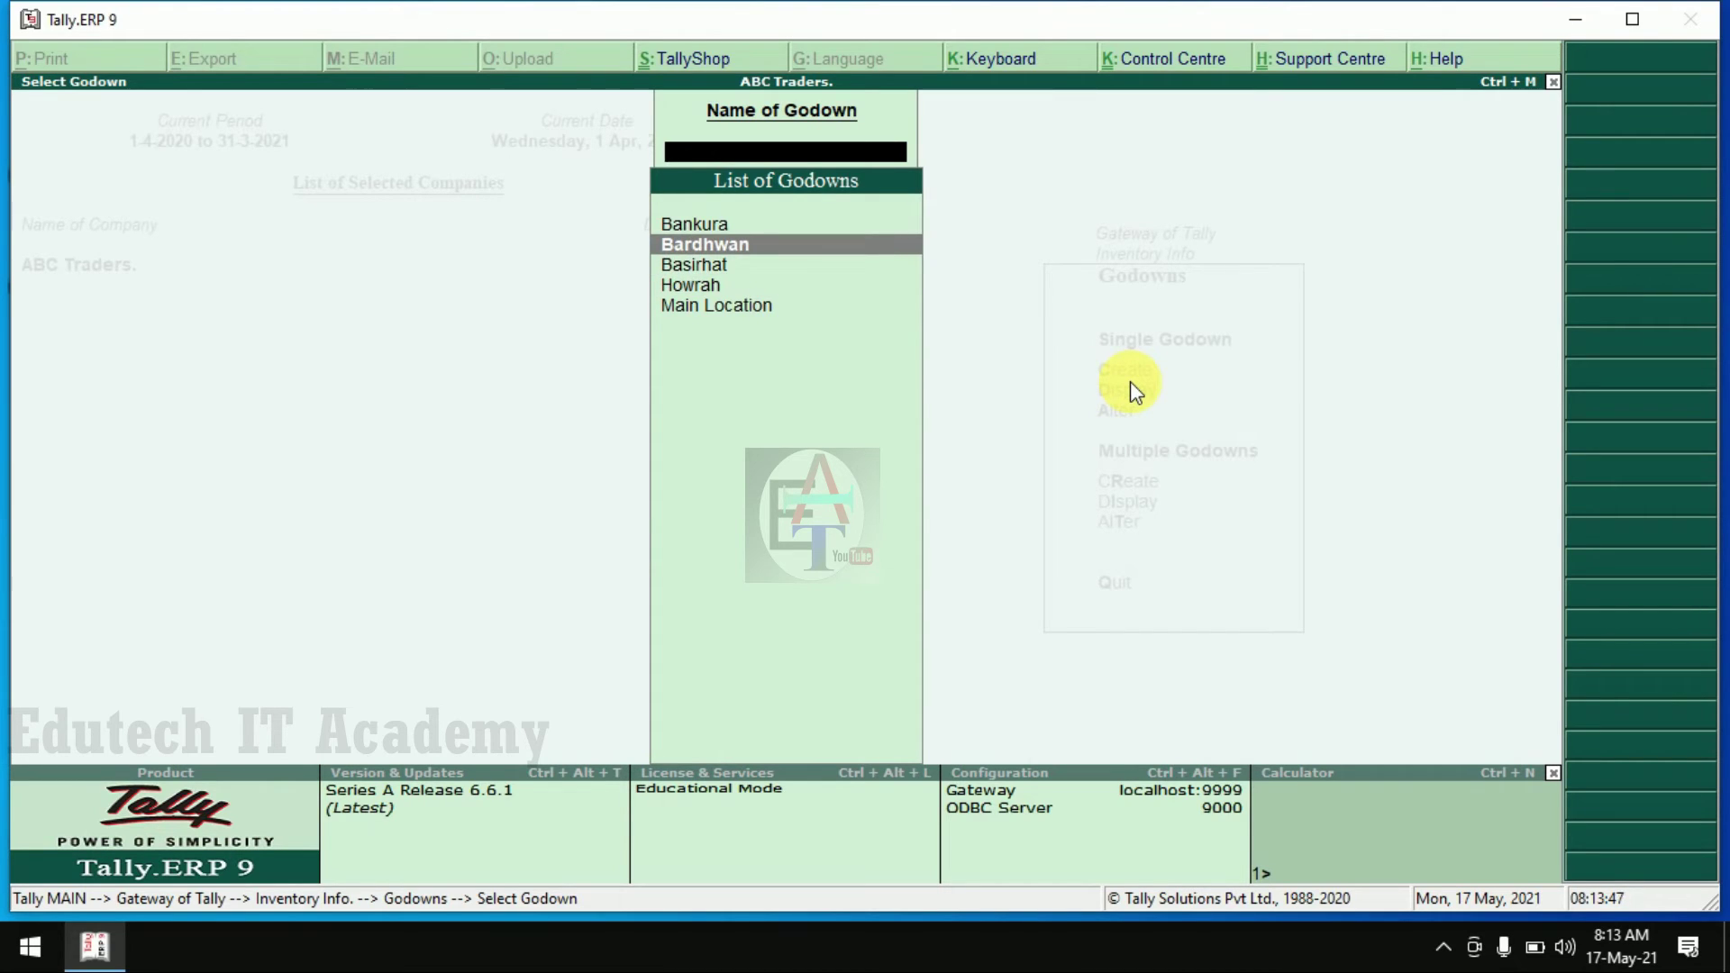
pyautogui.press('Return')
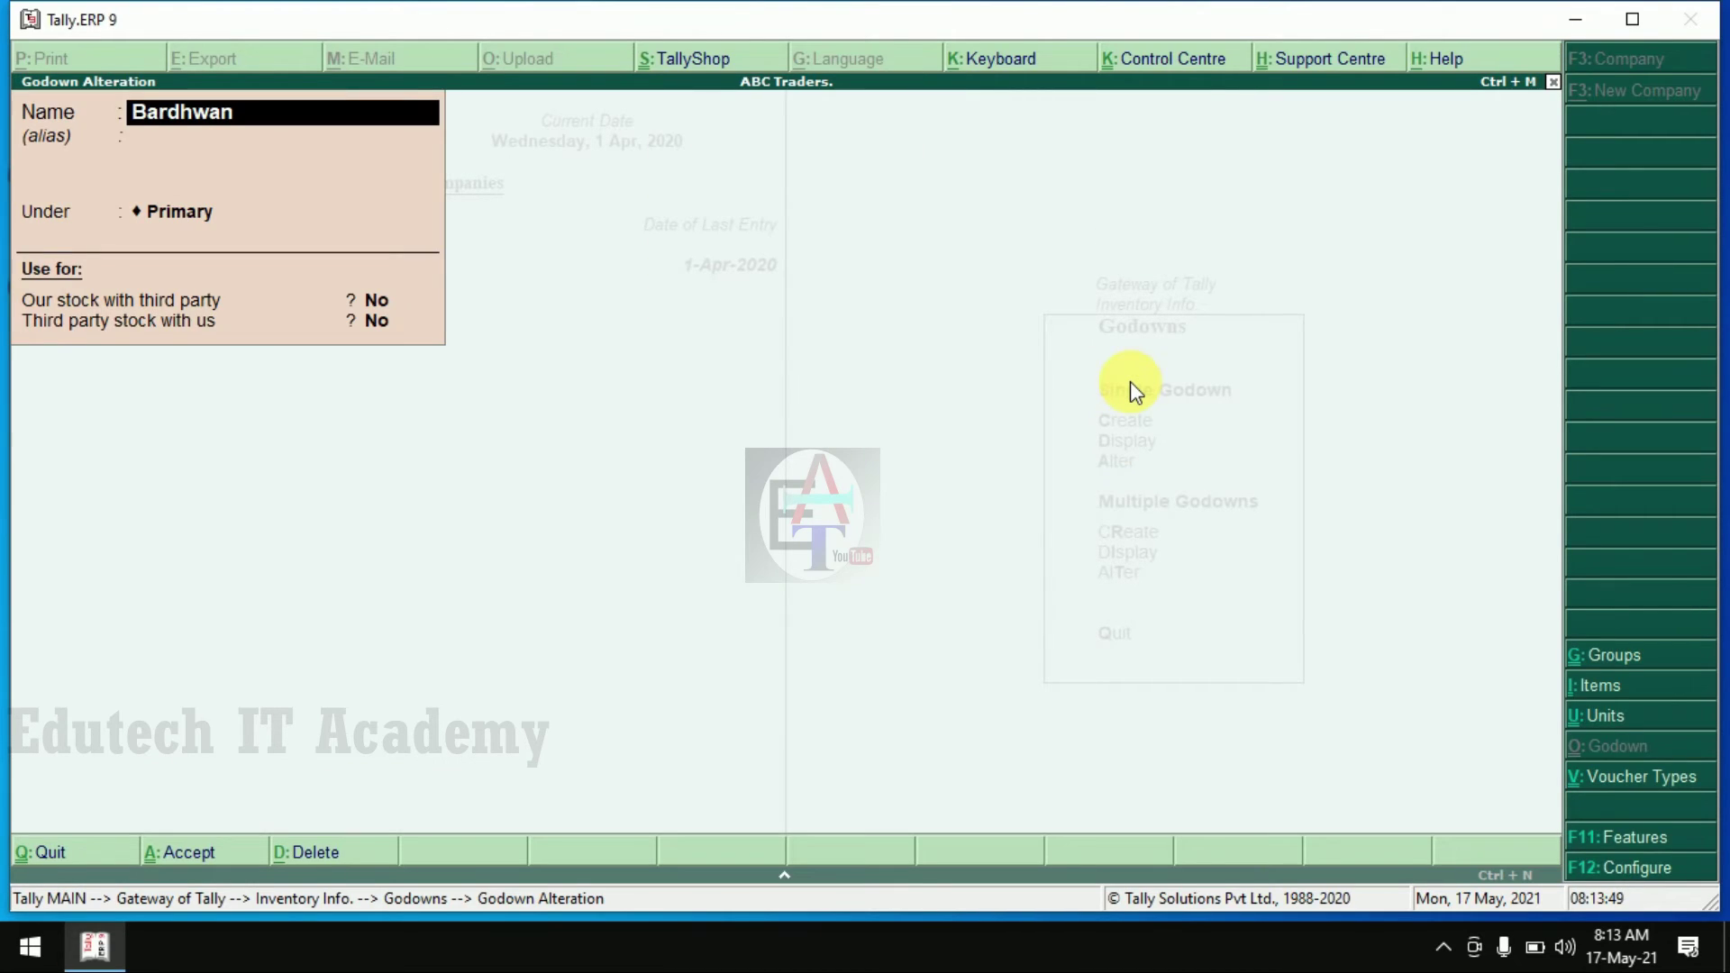
pyautogui.hotkey('alt', 'd')
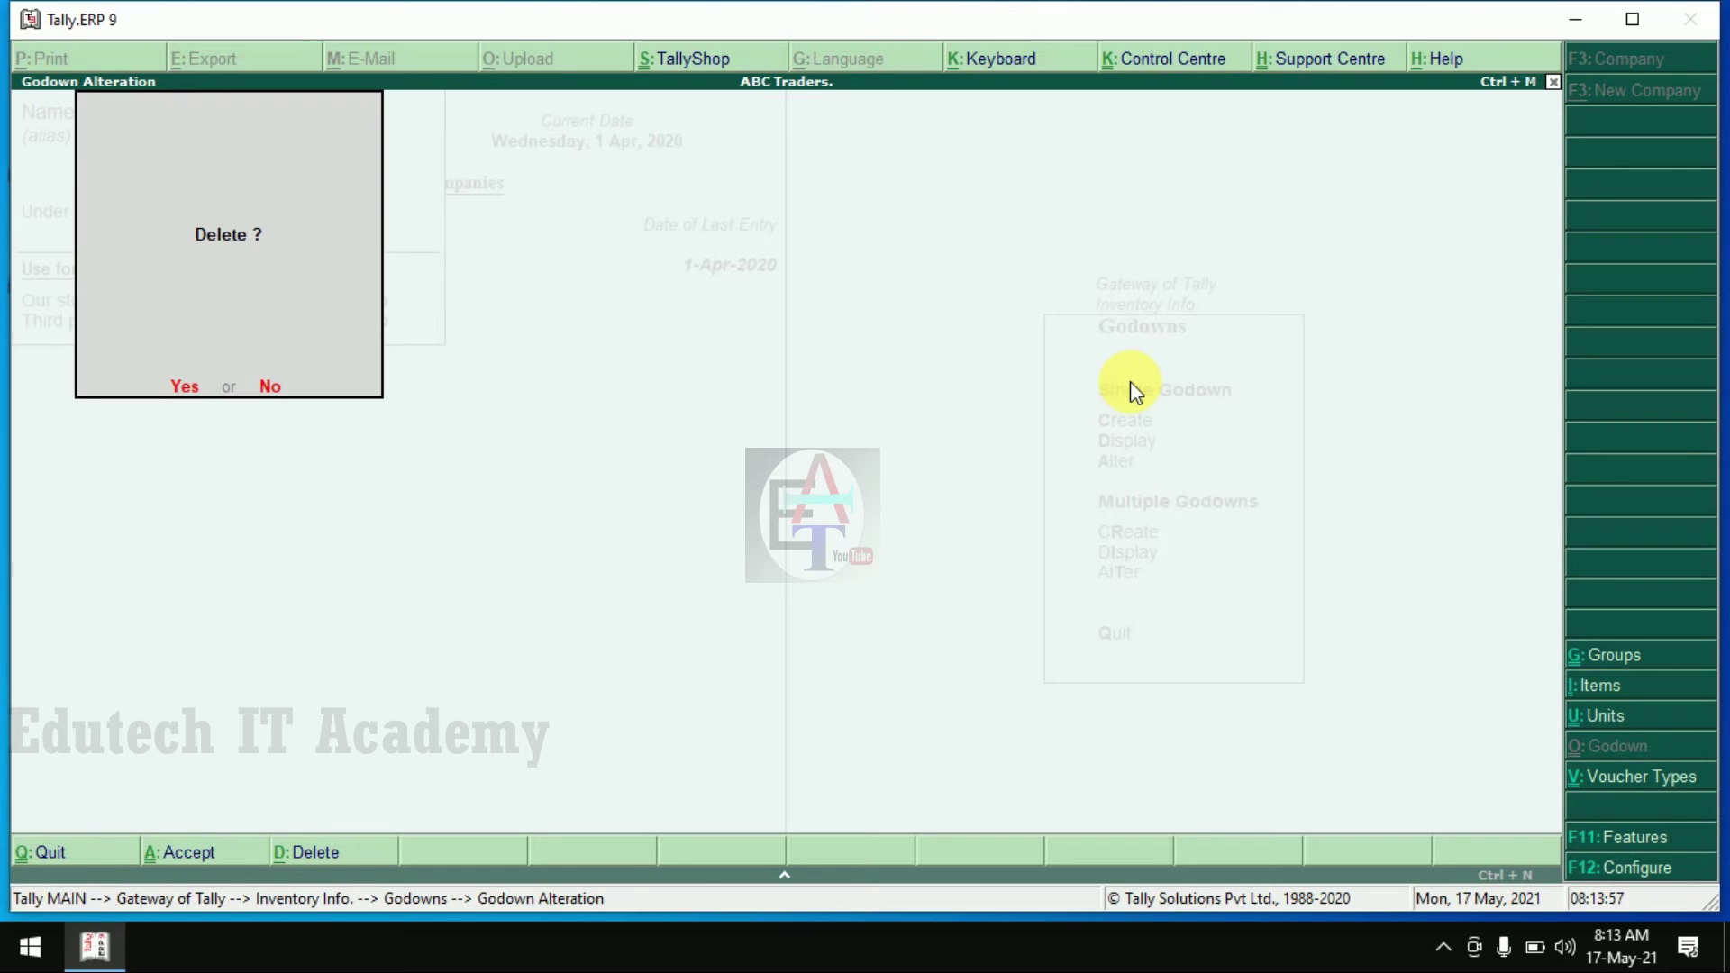
pyautogui.press('y')
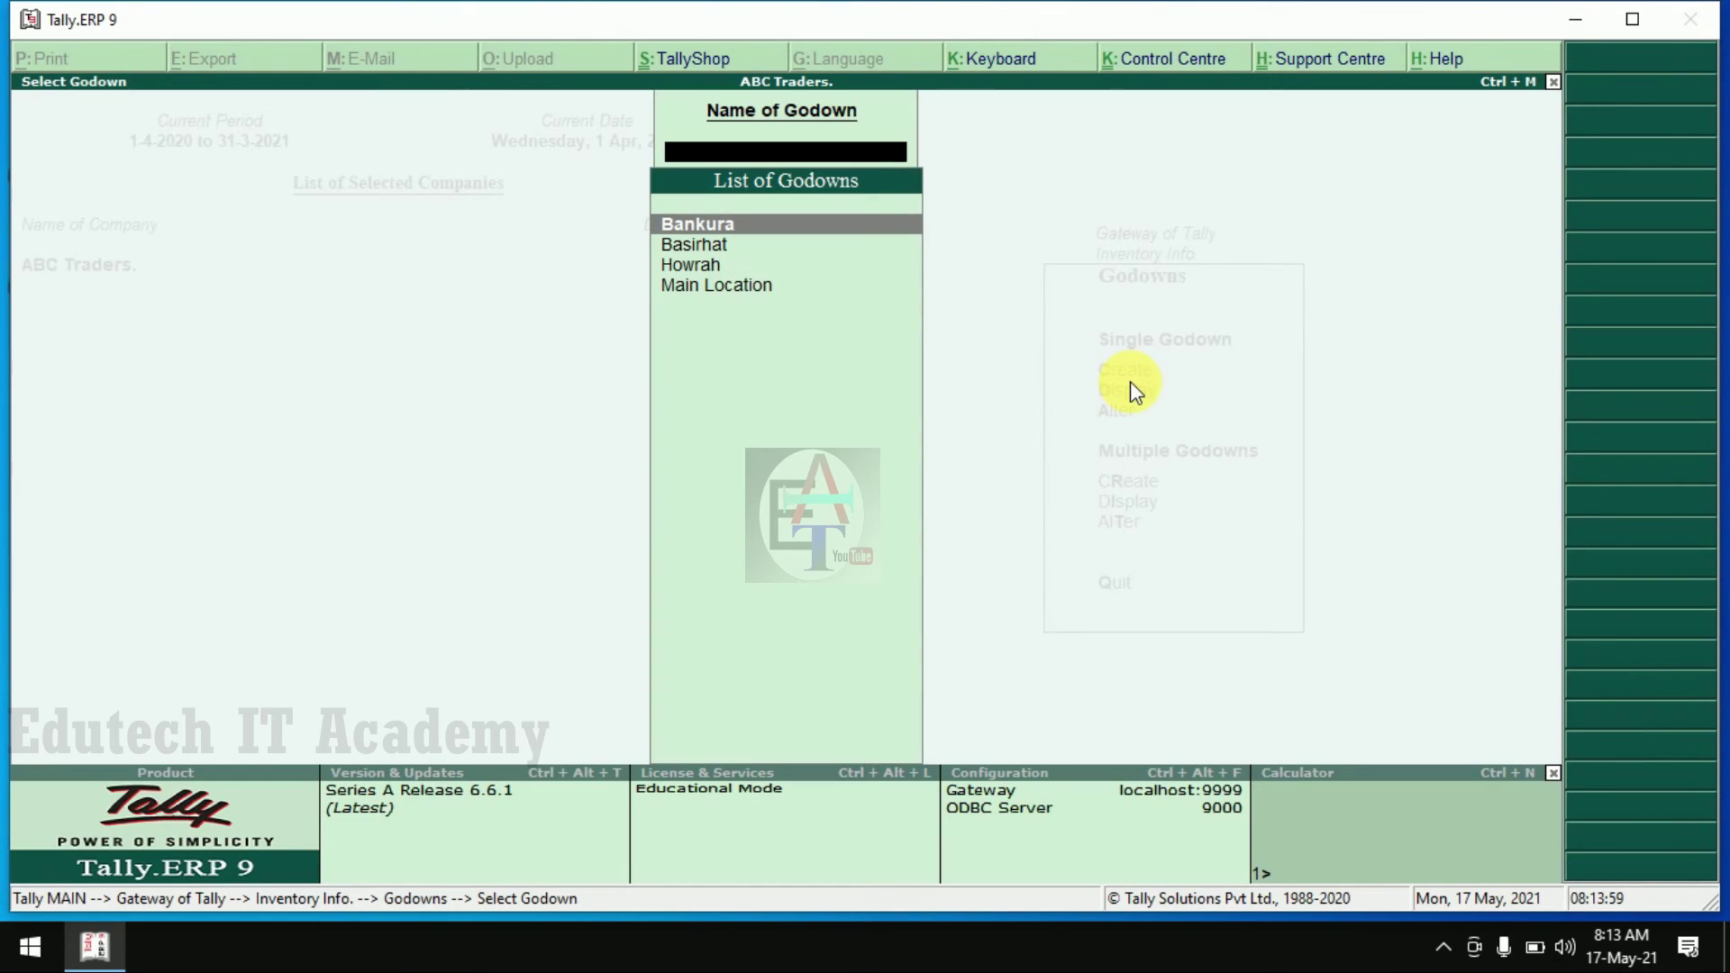